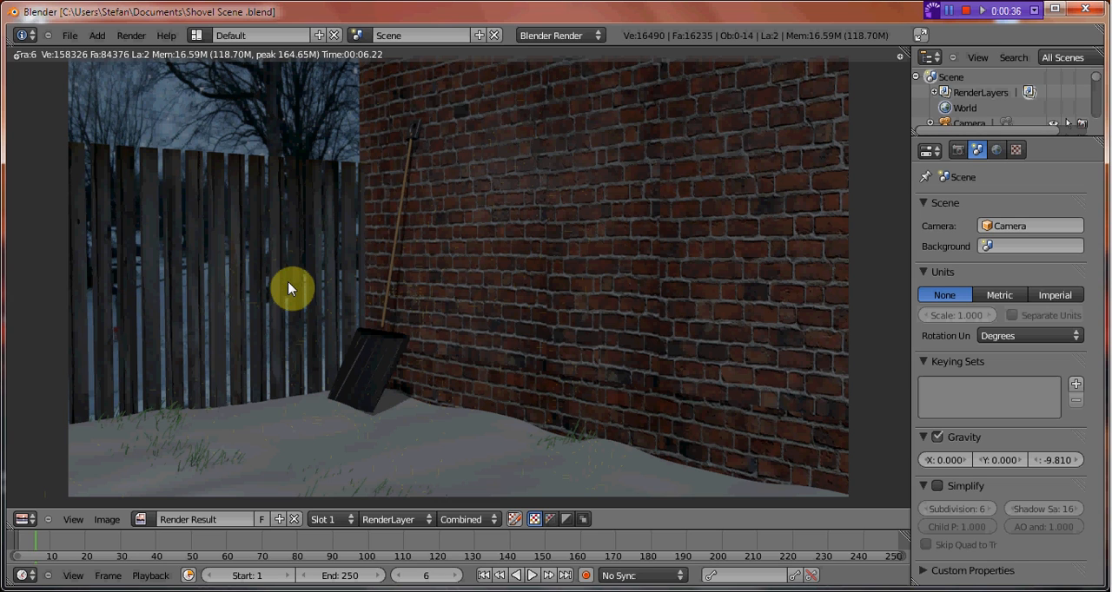
Close the shovel scene's render and view the scene from outside the camera.
{"action": "key", "text": "Escape"}
{"action": "key", "text": "KP_0"}
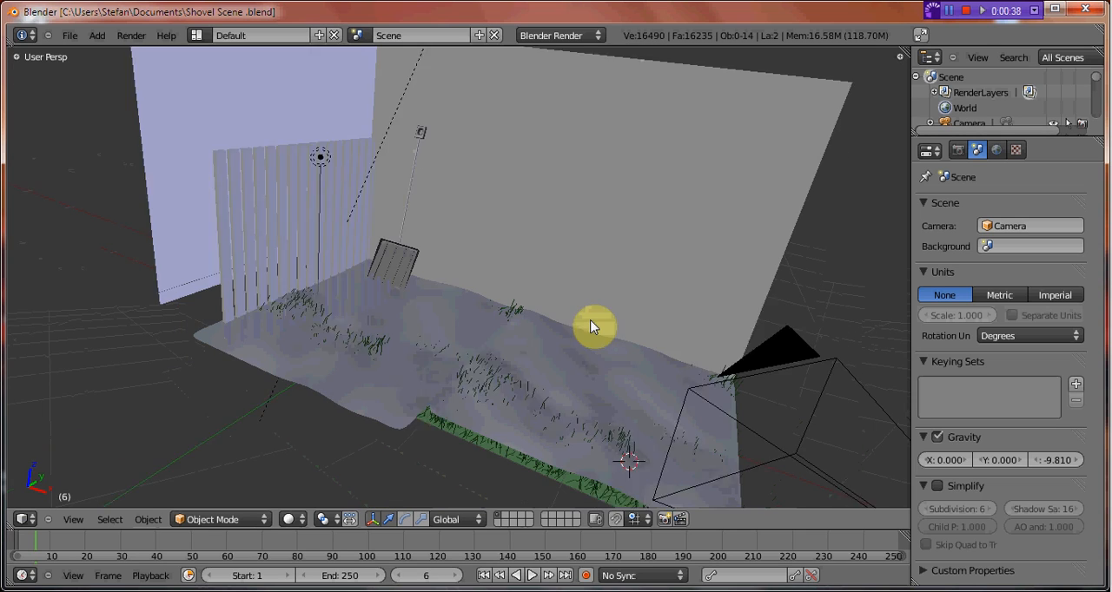
{"action": "middle_click_drag", "start_coordinate": [591, 320], "coordinate": [473, 334]}
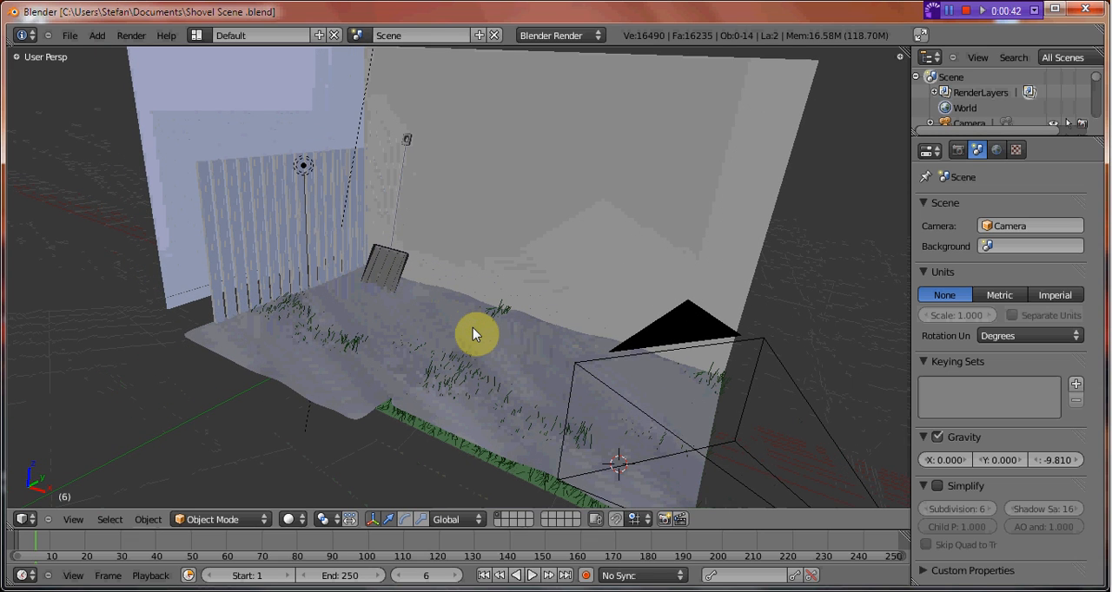
Hide the grid floor in the 3D view's display settings.
{"action": "key", "text": "n"}
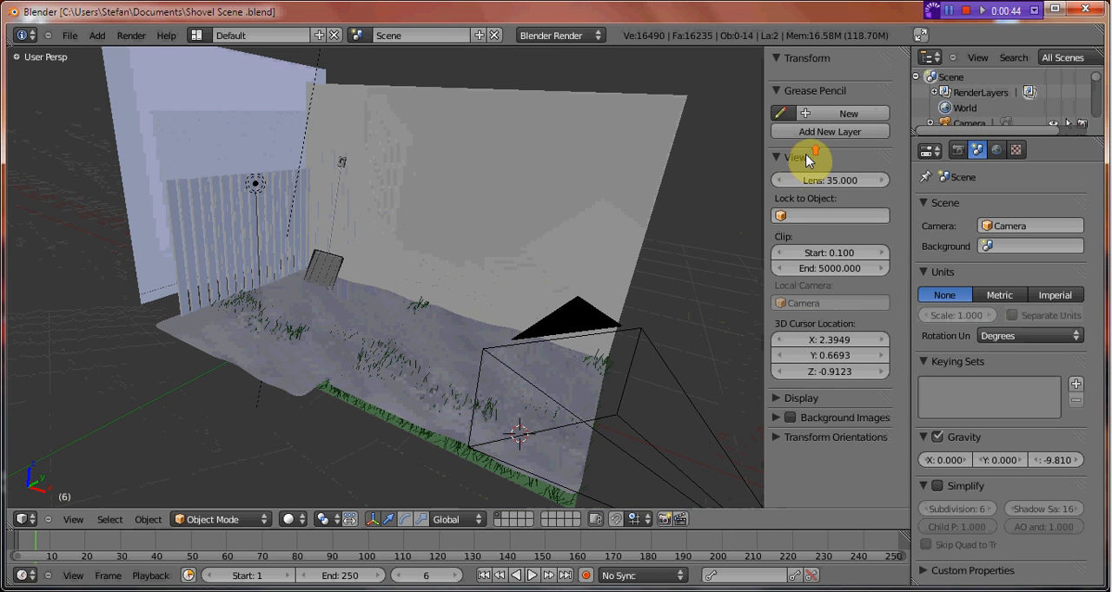
{"action": "left_click", "coordinate": [779, 399]}
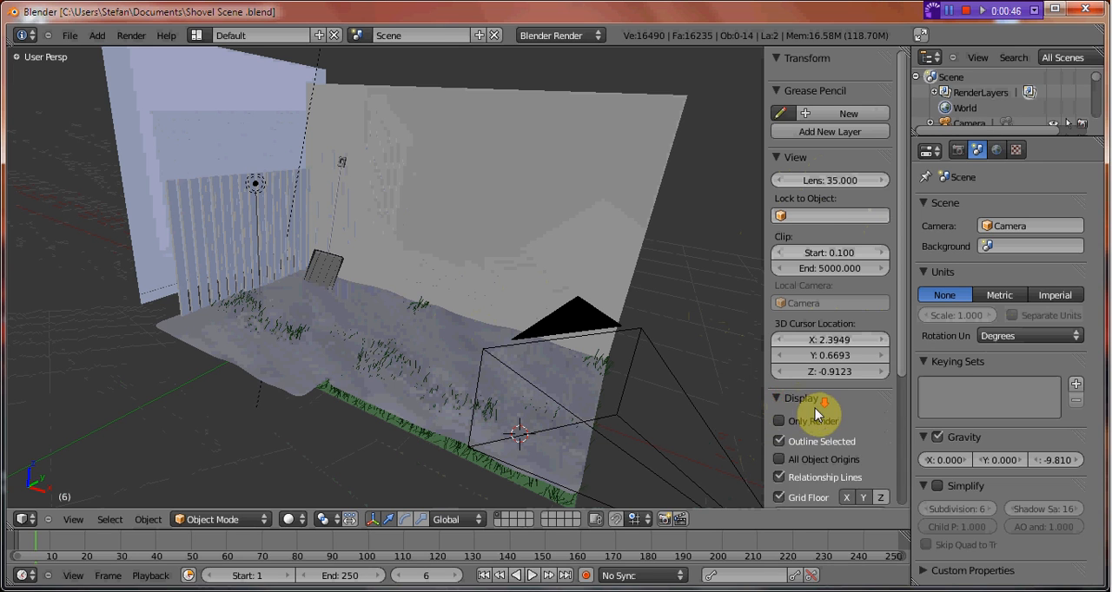
{"action": "scroll", "coordinate": [803, 417], "scroll_direction": "down", "scroll_amount": 2}
{"action": "left_click", "coordinate": [779, 465]}
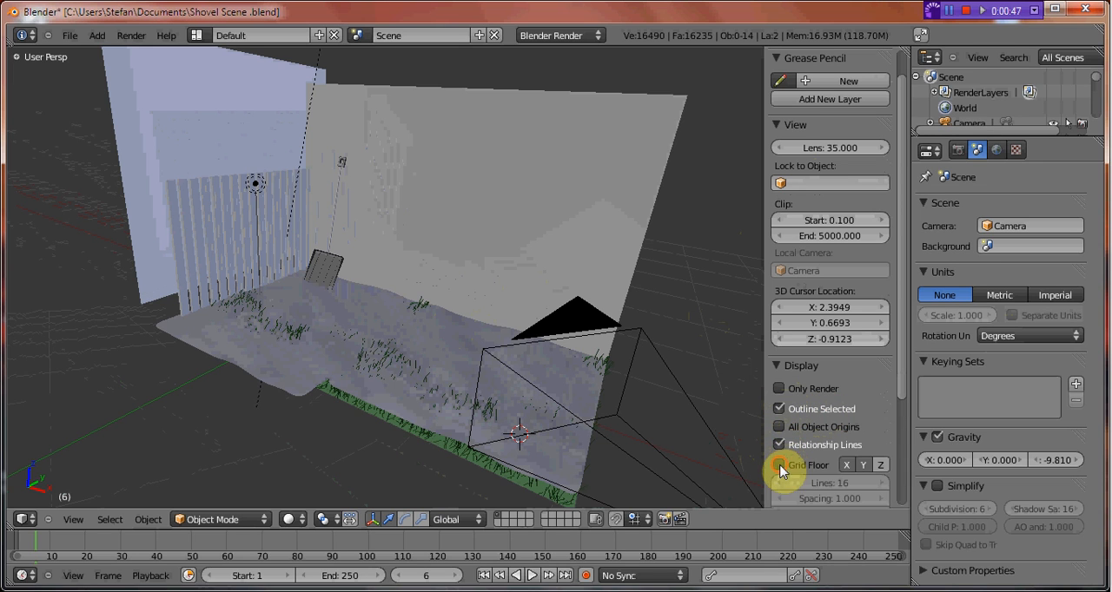
{"action": "left_click", "coordinate": [779, 367]}
Examine the settings of the lamp high above the scene.
{"action": "middle_click_drag", "start_coordinate": [621, 321], "coordinate": [385, 257]}
{"action": "scroll", "coordinate": [443, 338], "scroll_direction": "down", "scroll_amount": 3}
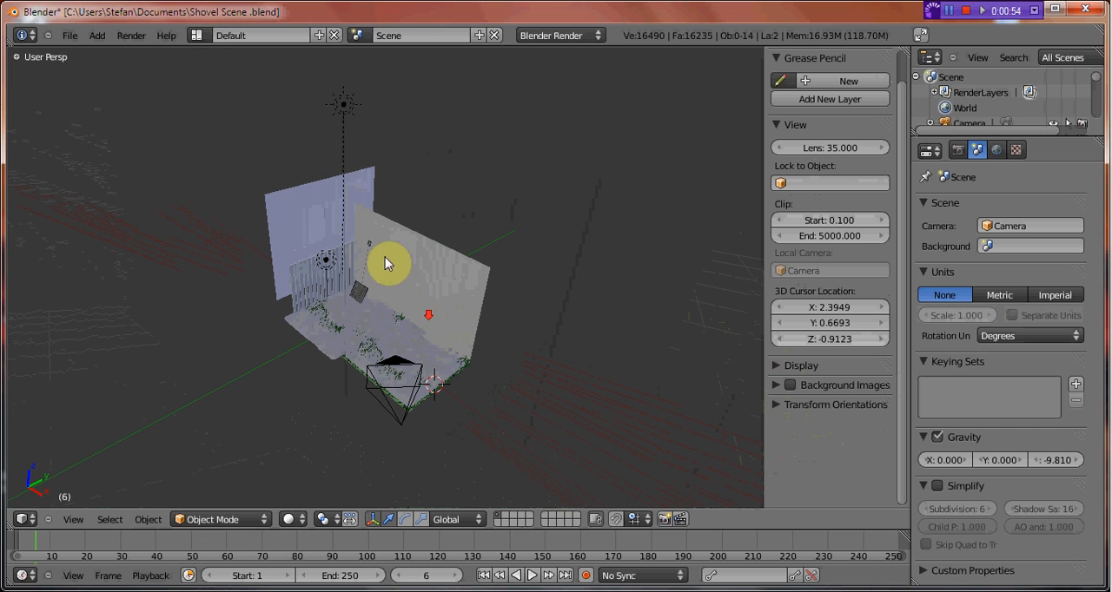
{"action": "right_click", "coordinate": [348, 106]}
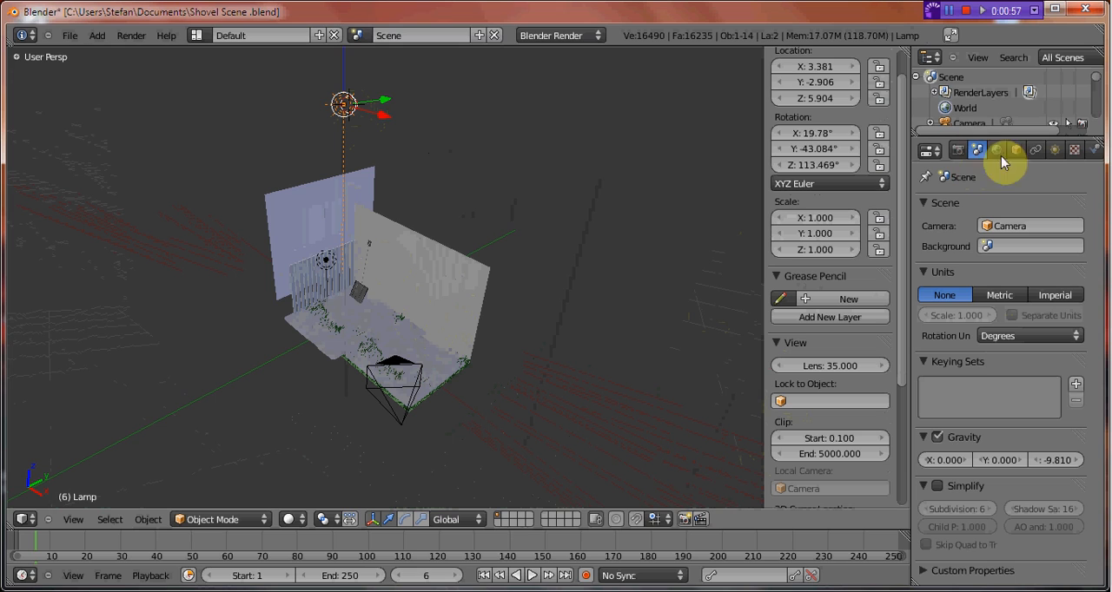
{"action": "key", "text": "n"}
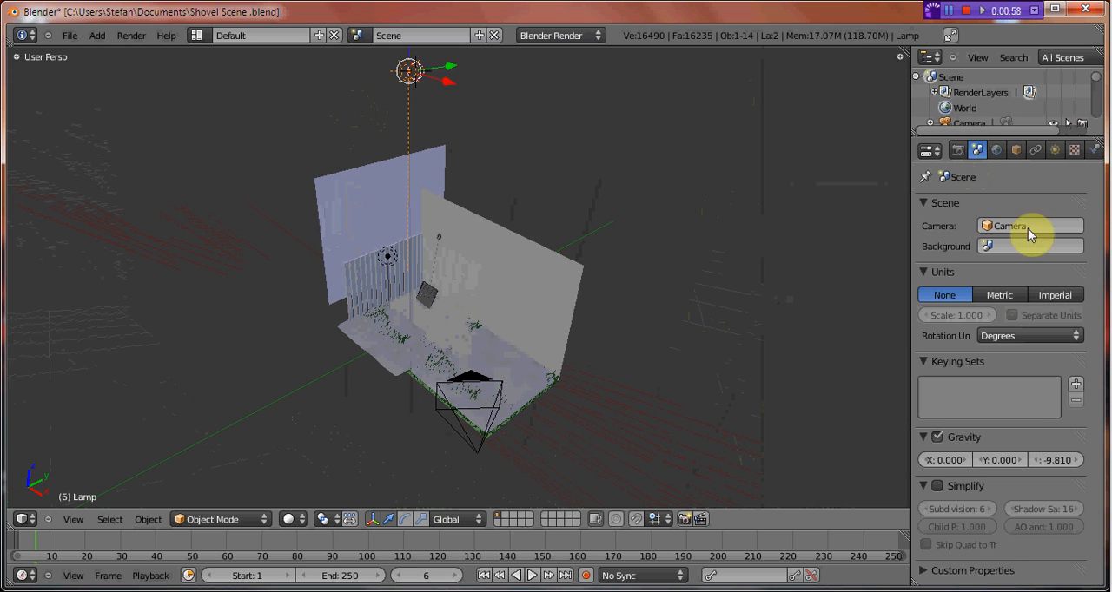
{"action": "left_click", "coordinate": [1057, 152]}
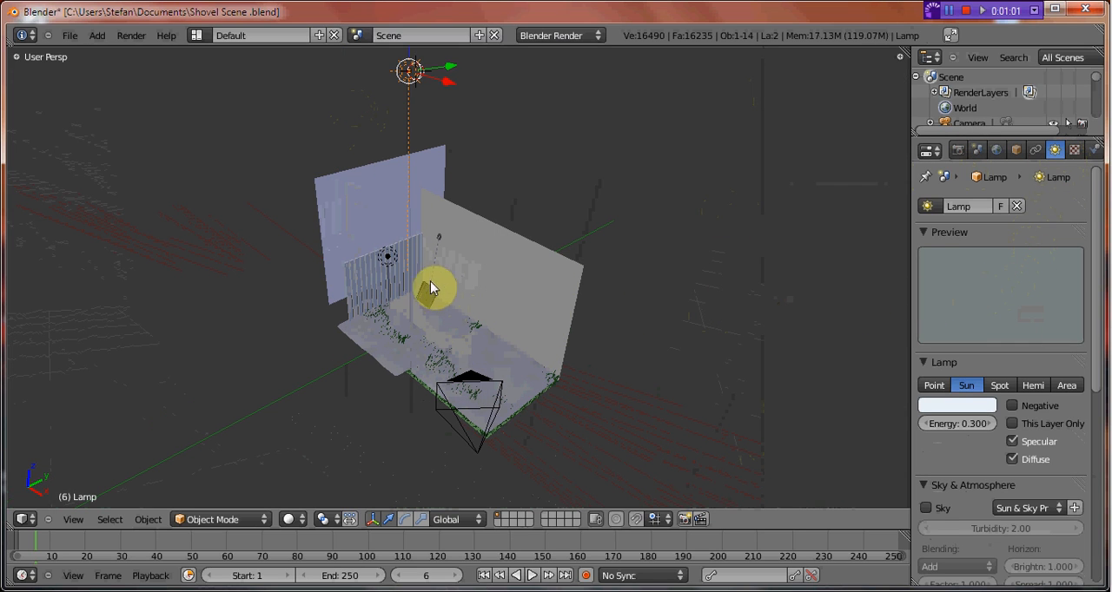
Examine the settings of the lamp beside the fence and look over the scene's layout.
{"action": "right_click", "coordinate": [394, 259]}
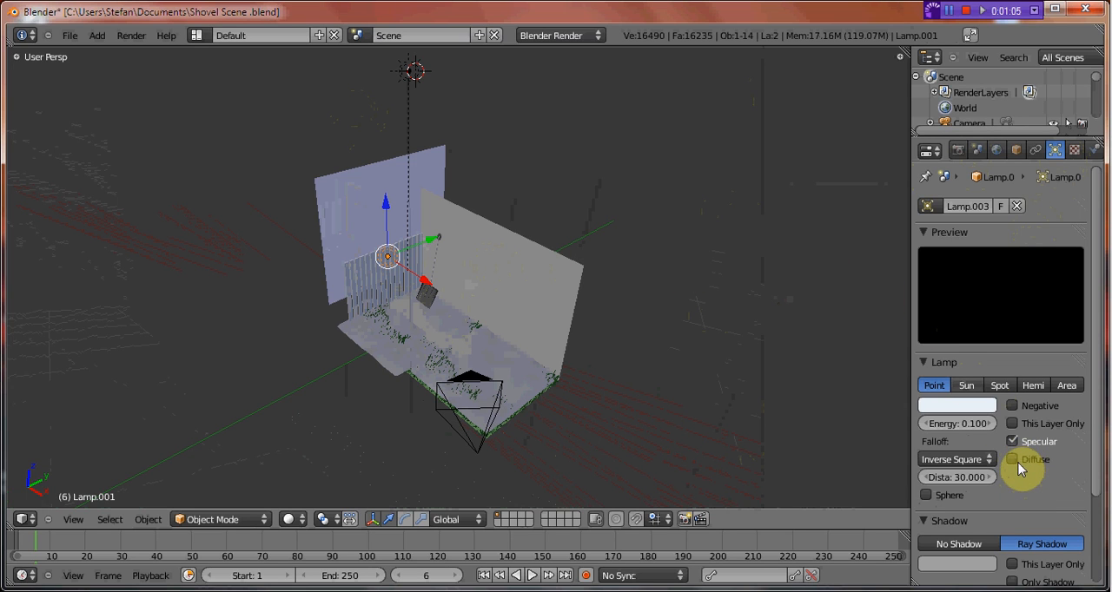
{"action": "scroll", "coordinate": [577, 348], "scroll_direction": "up", "scroll_amount": 4}
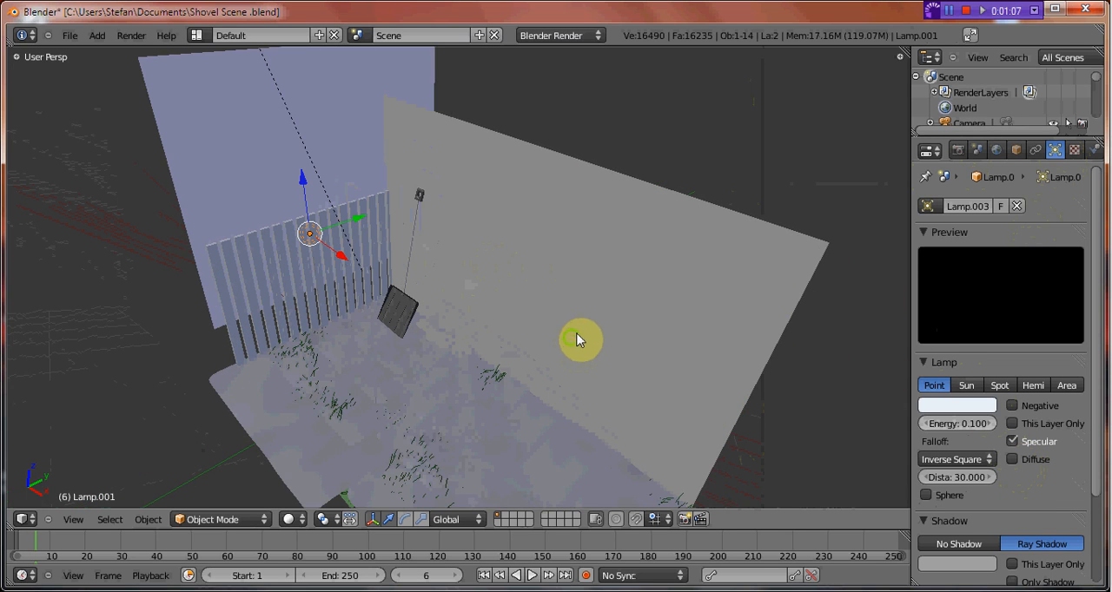
{"action": "middle_click_drag", "start_coordinate": [577, 335], "coordinate": [594, 304]}
{"action": "scroll", "coordinate": [518, 305], "scroll_direction": "down", "scroll_amount": 2}
{"action": "mouse_move", "coordinate": [522, 305]}
{"action": "middle_mouse_down"}
{"action": "mouse_move", "coordinate": [547, 304]}
{"action": "mouse_move", "coordinate": [511, 318]}
{"action": "middle_mouse_up"}
{"action": "middle_click_drag", "start_coordinate": [608, 323], "coordinate": [281, 200]}
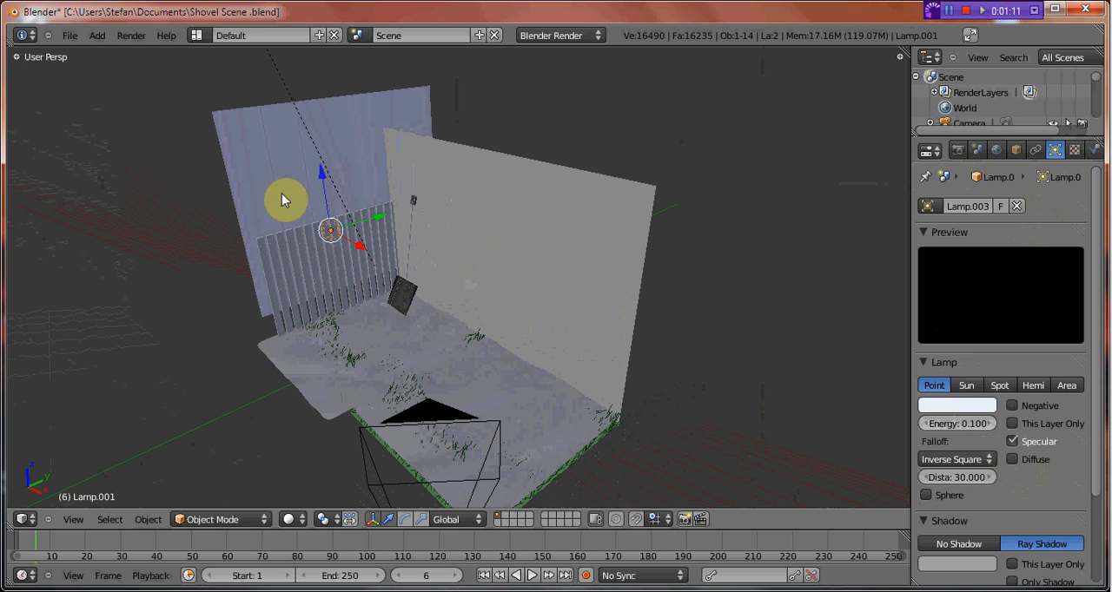
Start a new default file and enlarge the 3D view by hiding the tool shelf and shrinking the timeline.
{"action": "left_click", "coordinate": [74, 36]}
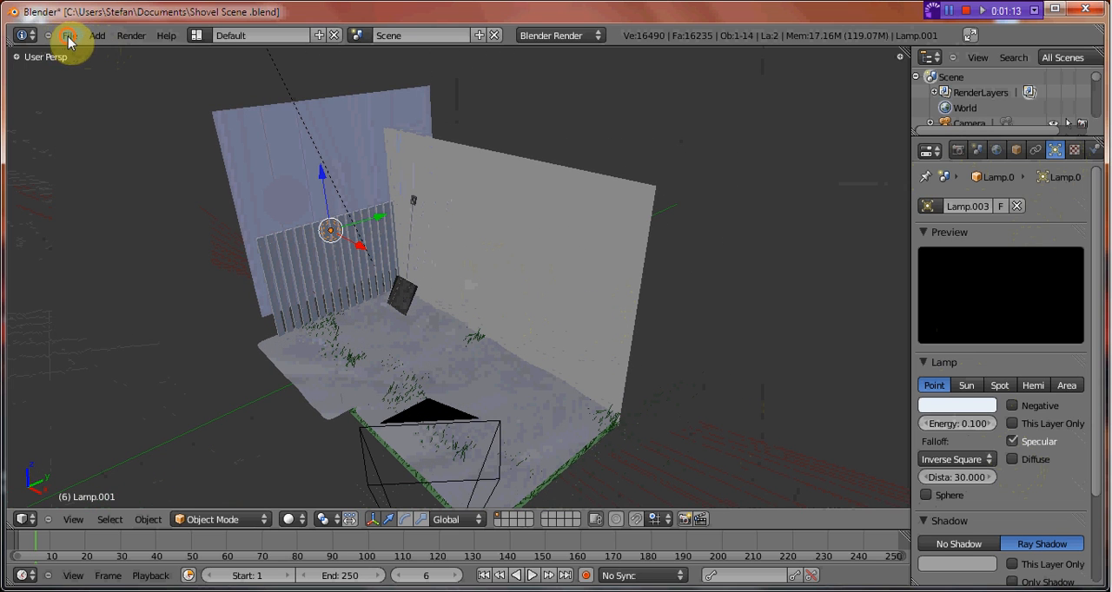
{"action": "left_click", "coordinate": [73, 35]}
{"action": "left_click", "coordinate": [80, 54]}
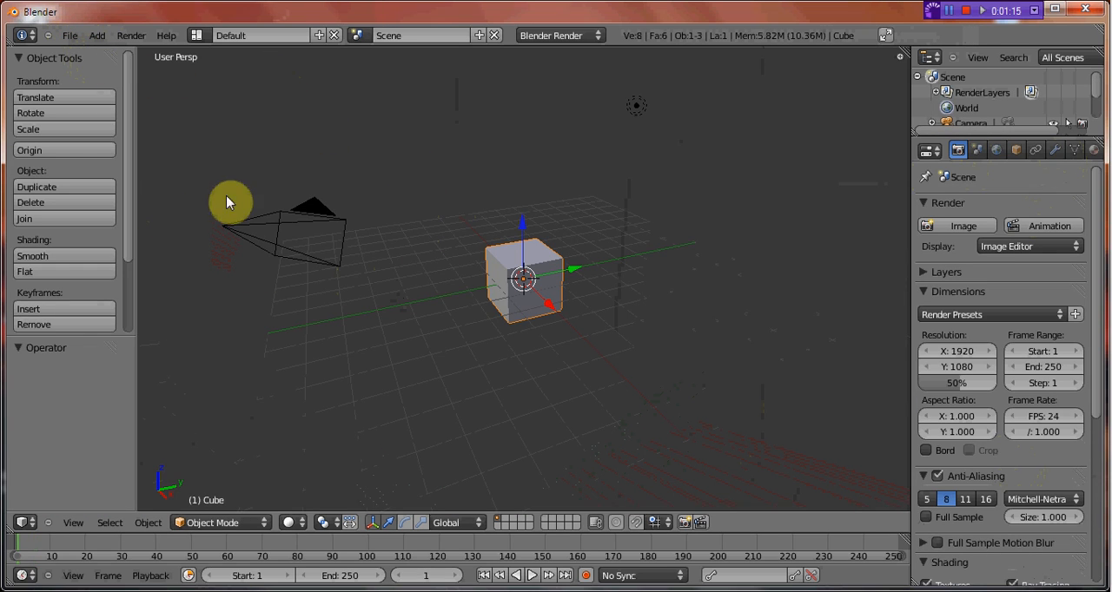
{"action": "key", "text": "t"}
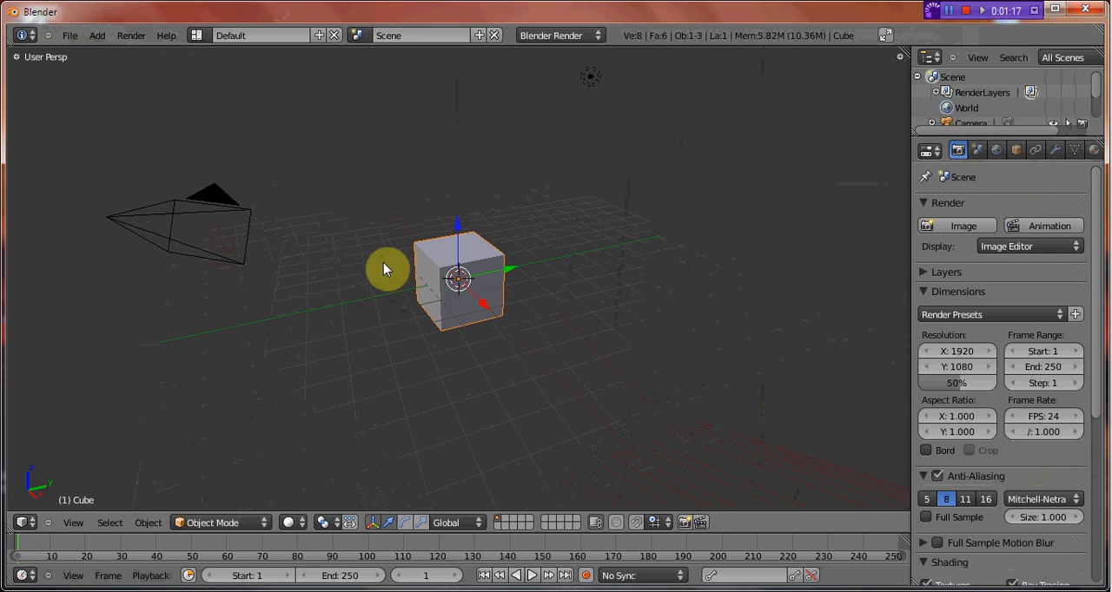
{"action": "left_click_drag", "start_coordinate": [741, 532], "coordinate": [741, 575]}
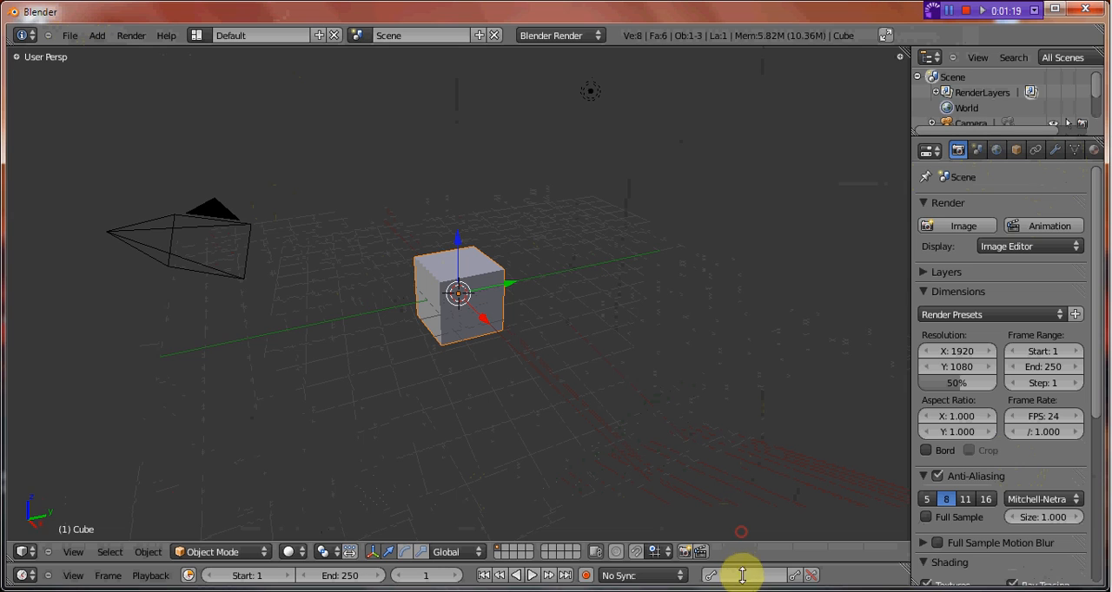
Delete the default cube and add a plane mesh in its place.
{"action": "middle_click_drag", "start_coordinate": [322, 350], "coordinate": [469, 324]}
{"action": "scroll", "coordinate": [357, 351], "scroll_direction": "up", "scroll_amount": 2}
{"action": "scroll", "coordinate": [464, 354], "scroll_direction": "up", "scroll_amount": 1}
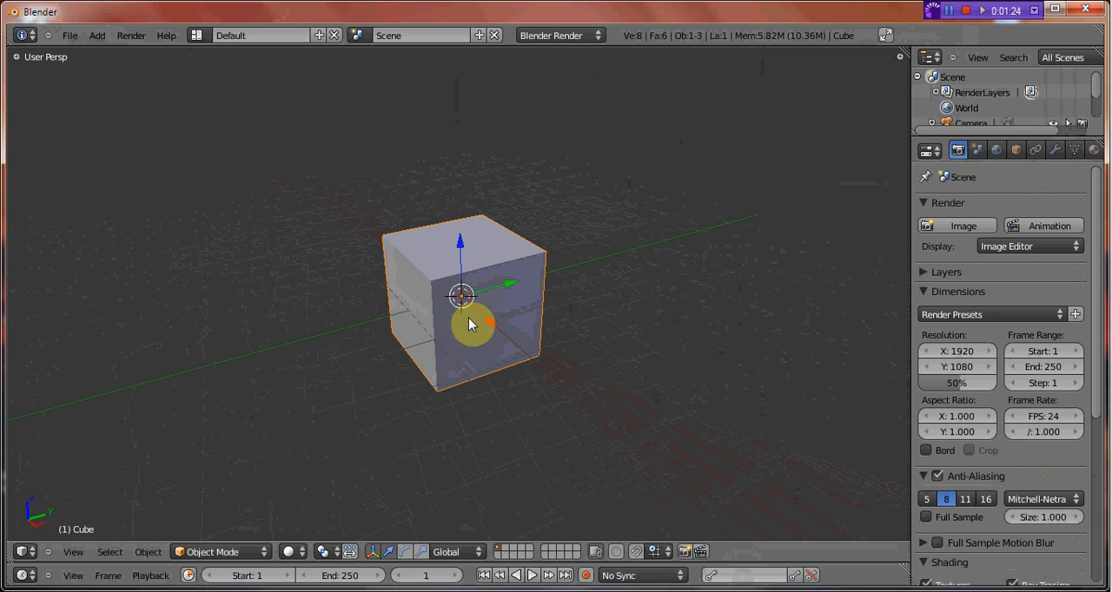
{"action": "key", "text": "x"}
{"action": "left_click", "coordinate": [467, 322]}
{"action": "key", "text": "shift+a"}
{"action": "mouse_move", "coordinate": [477, 315]}
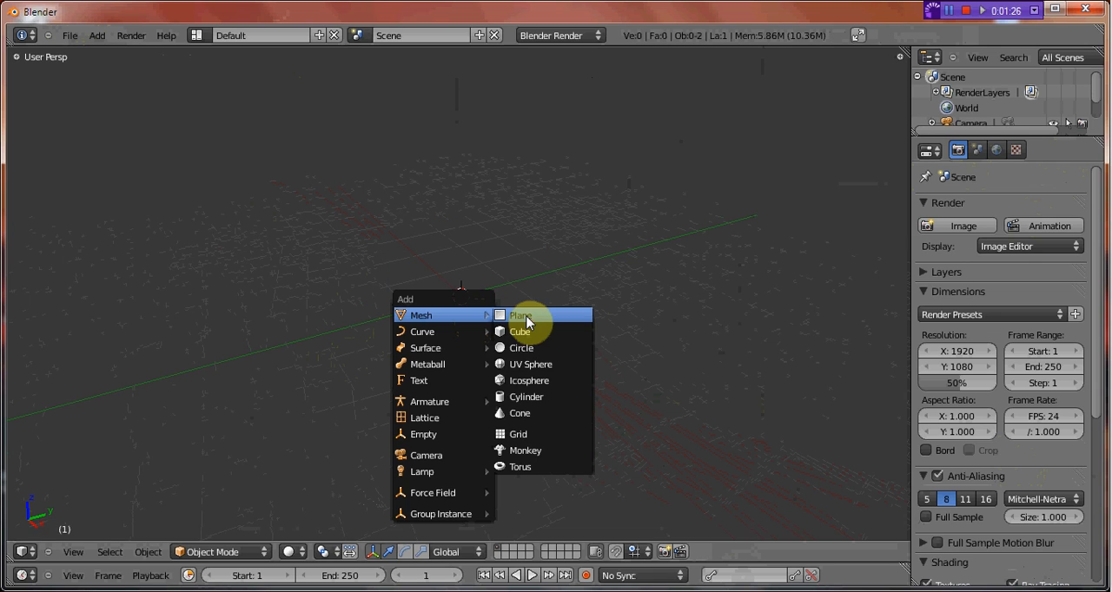
{"action": "left_click", "coordinate": [525, 318]}
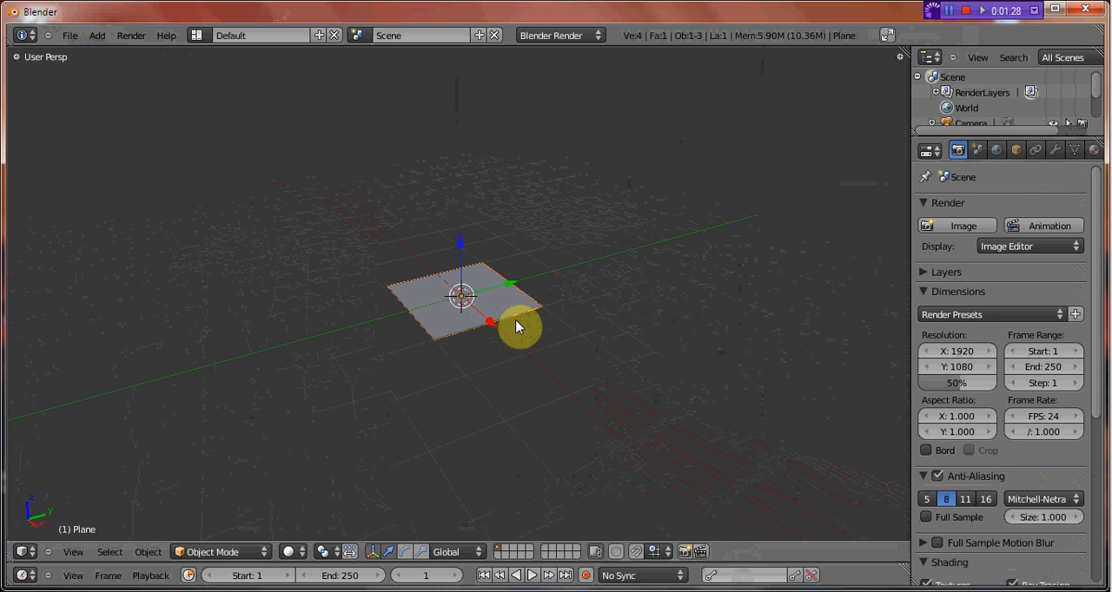
Duplicate the plane along the X axis so that both planes adjoin as a long floor.
{"action": "scroll", "coordinate": [521, 333], "scroll_direction": "up", "scroll_amount": 4}
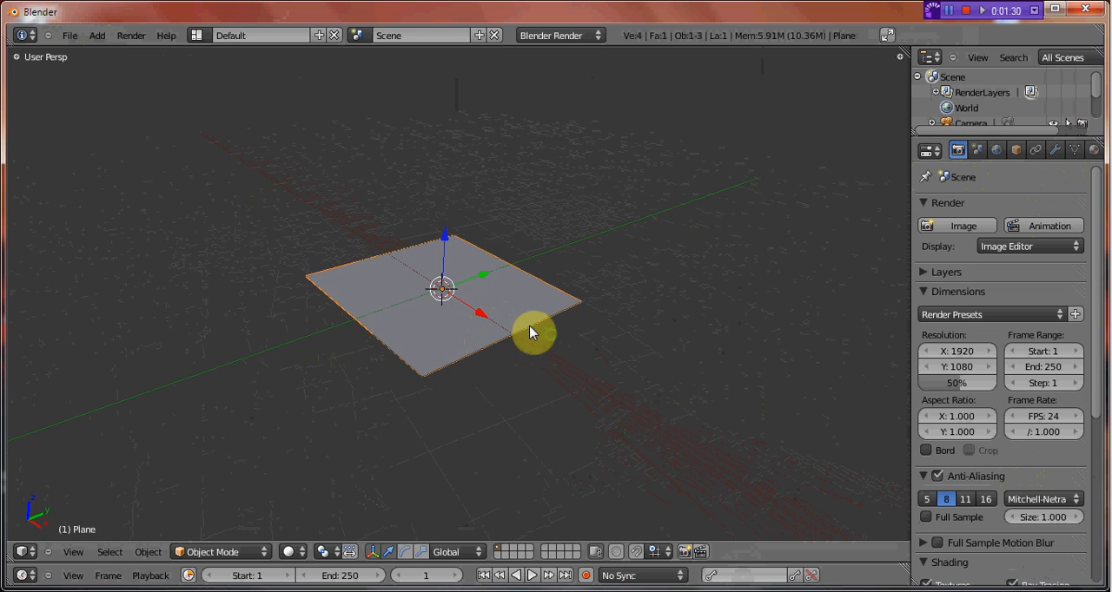
{"action": "key", "text": "shift+d"}
{"action": "key", "text": "x"}
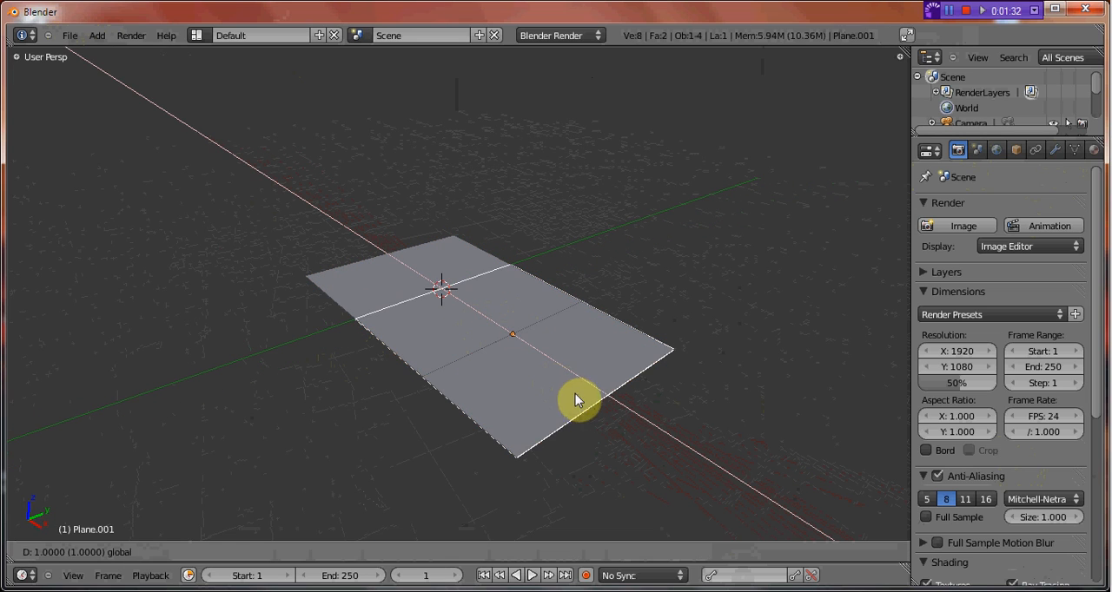
{"action": "left_click", "coordinate": [612, 418]}
Duplicate the second floor plane in place, rotate the copy 90 degrees about X and raise it to stand on the floor.
{"action": "middle_click_drag", "start_coordinate": [591, 339], "coordinate": [541, 337], "text": "shift"}
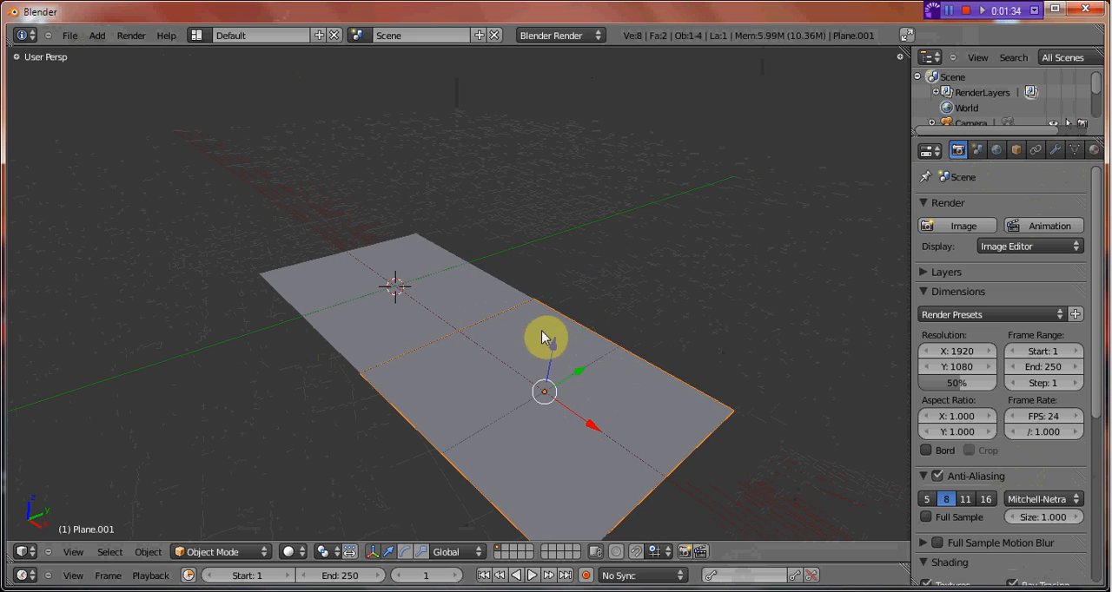
{"action": "key", "text": "shift+d"}
{"action": "right_click", "coordinate": [579, 334]}
{"action": "type", "text": "rx"}
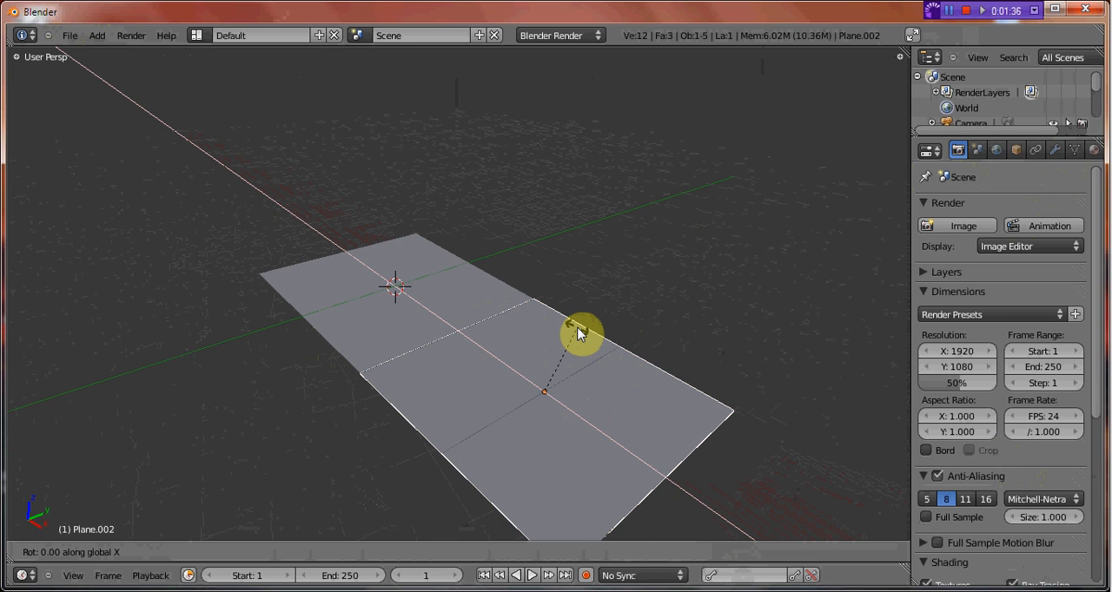
{"action": "type", "text": "90"}
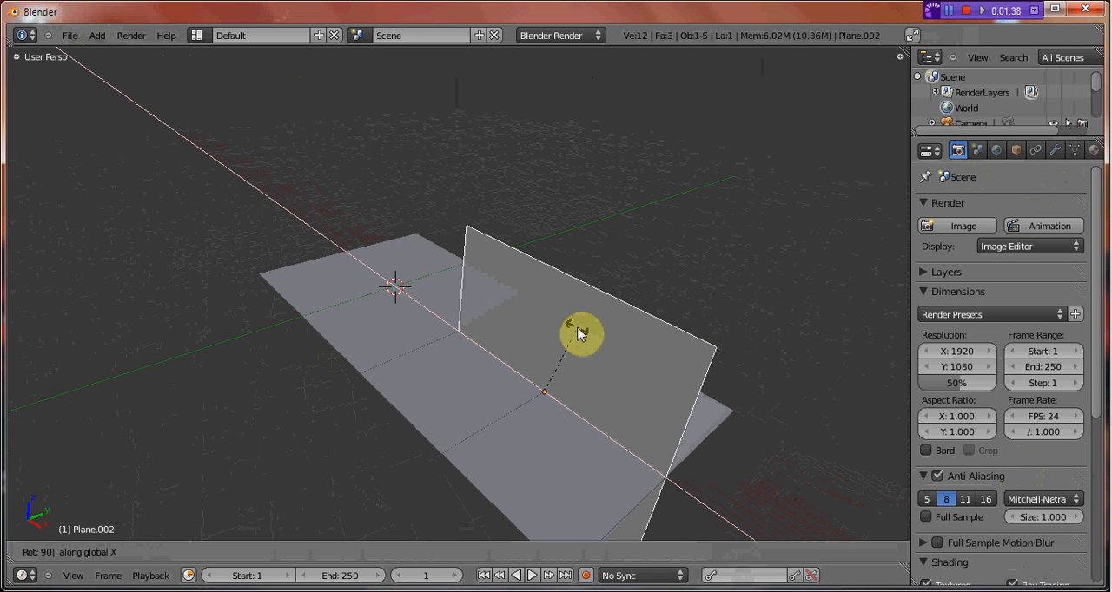
{"action": "key", "text": "Return"}
{"action": "left_click_drag", "start_coordinate": [550, 340], "coordinate": [578, 241], "text": "ctrl"}
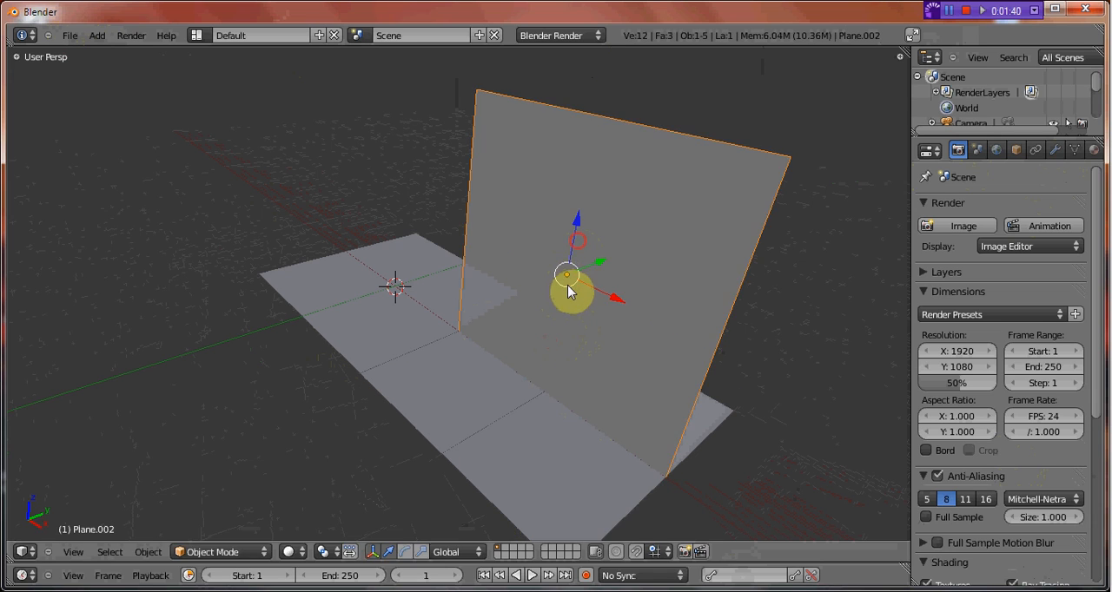
Place the upright plane along the floor's long back edge and extend the wall with a duplicate beside it along X.
{"action": "key", "text": "shift+d"}
{"action": "key", "text": "y"}
{"action": "left_click", "coordinate": [659, 249]}
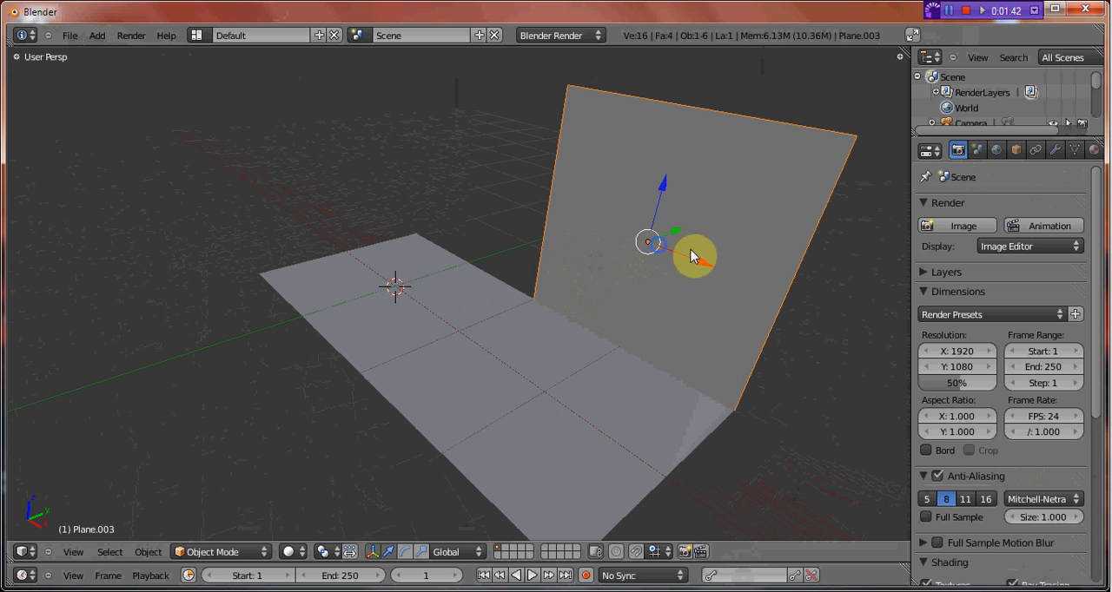
{"action": "key", "text": "g"}
{"action": "key", "text": "x"}
{"action": "left_click", "coordinate": [529, 206]}
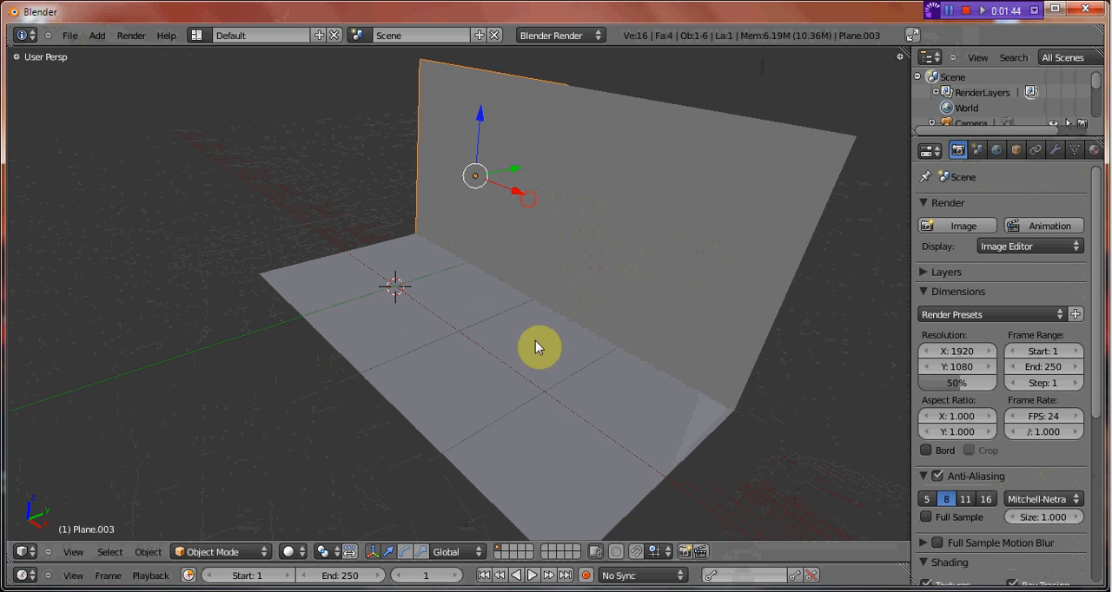
Dismiss the Java update notification.
{"action": "mouse_move", "coordinate": [399, 309]}
{"action": "middle_mouse_down"}
{"action": "mouse_move", "coordinate": [372, 303]}
{"action": "mouse_move", "coordinate": [445, 315]}
{"action": "mouse_move", "coordinate": [490, 338]}
{"action": "mouse_move", "coordinate": [389, 328]}
{"action": "mouse_move", "coordinate": [436, 327]}
{"action": "mouse_move", "coordinate": [549, 358]}
{"action": "mouse_move", "coordinate": [438, 368]}
{"action": "mouse_move", "coordinate": [455, 363]}
{"action": "middle_mouse_up"}
{"action": "scroll", "coordinate": [492, 335], "scroll_direction": "up", "scroll_amount": 2}
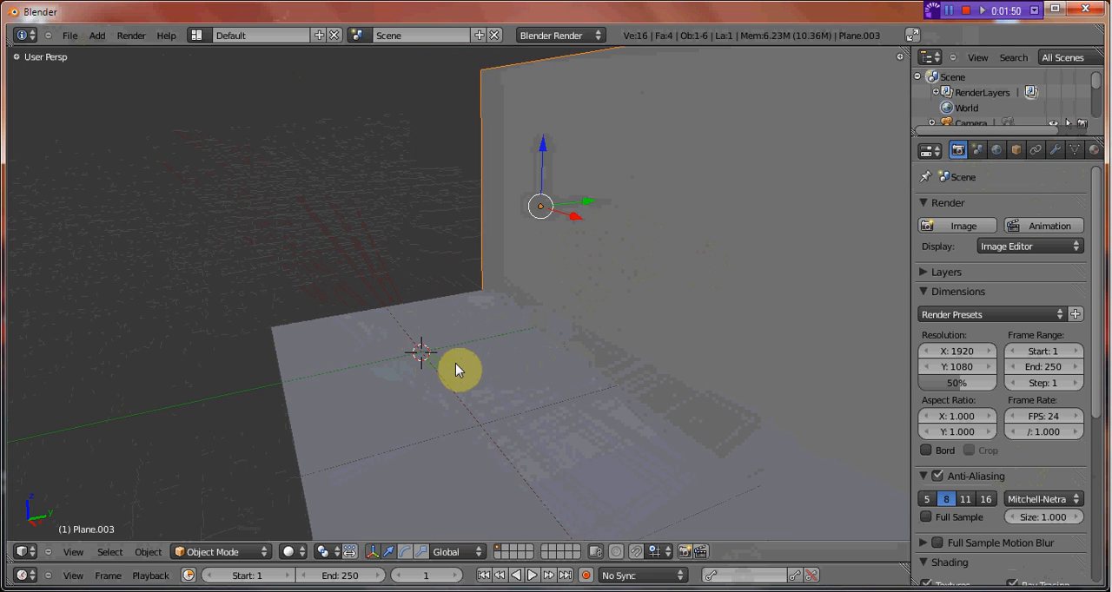
{"action": "middle_click_drag", "start_coordinate": [365, 367], "coordinate": [382, 396]}
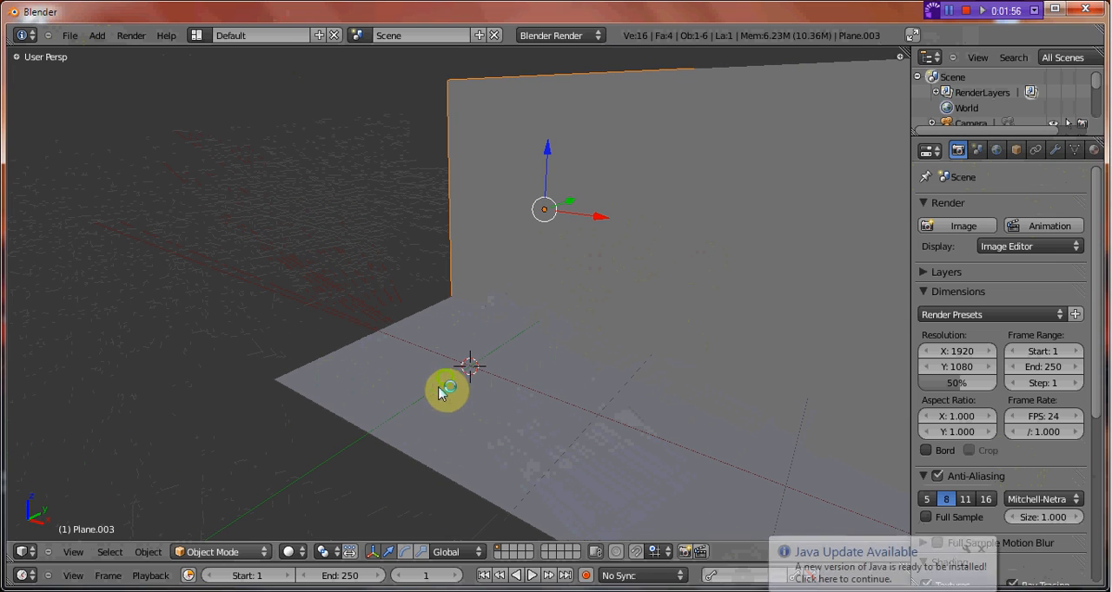
{"action": "middle_click_drag", "start_coordinate": [447, 390], "coordinate": [474, 393]}
{"action": "left_click", "coordinate": [984, 549]}
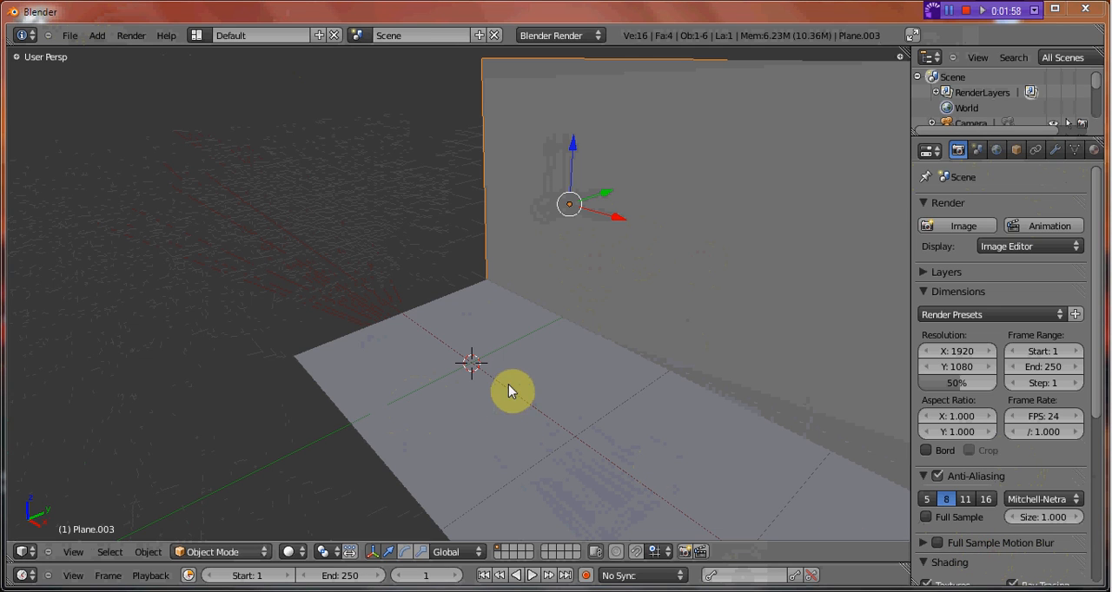
Add a cube at the 3D cursor with nothing else selected and scale it along X into a thin slab.
{"action": "middle_click_drag", "start_coordinate": [605, 359], "coordinate": [486, 321]}
{"action": "key", "text": "a"}
{"action": "key", "text": "shift+a"}
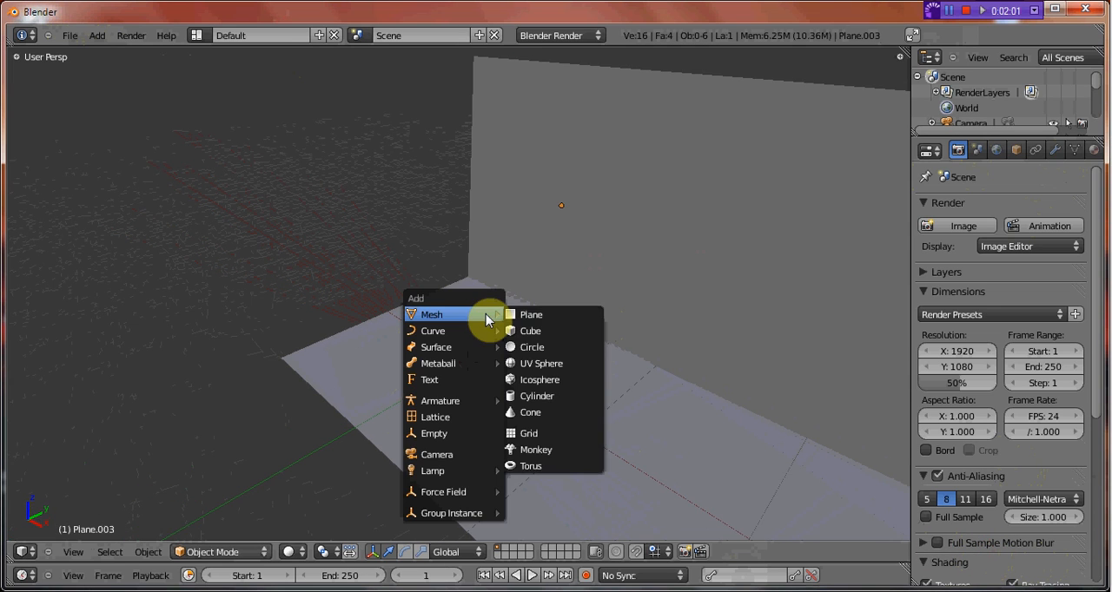
{"action": "left_click", "coordinate": [559, 329]}
{"action": "key", "text": "s"}
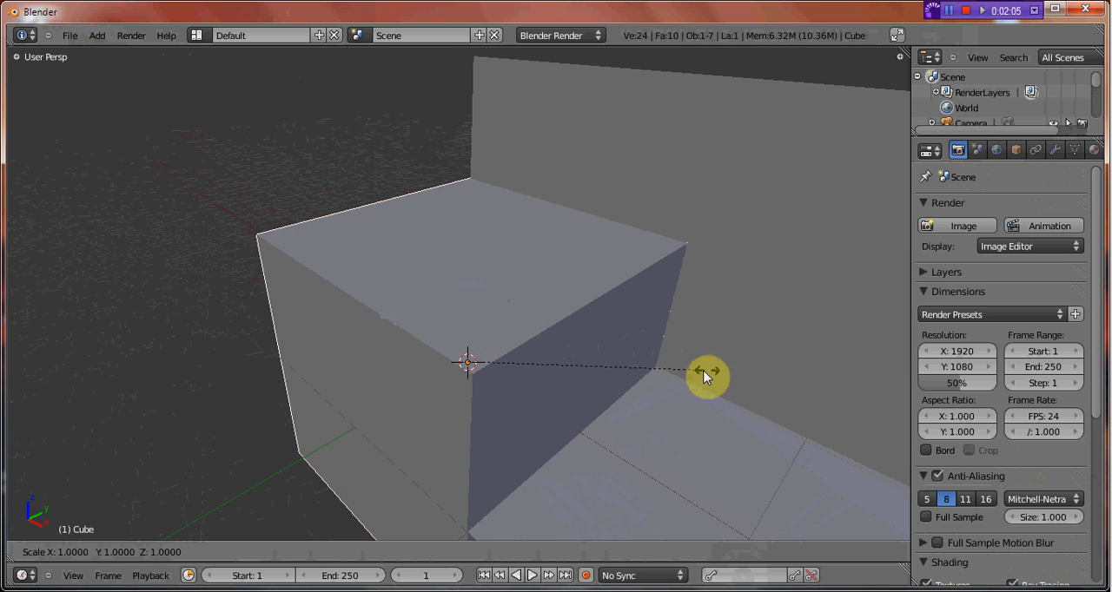
{"action": "key", "text": "x"}
{"action": "left_click", "coordinate": [463, 352]}
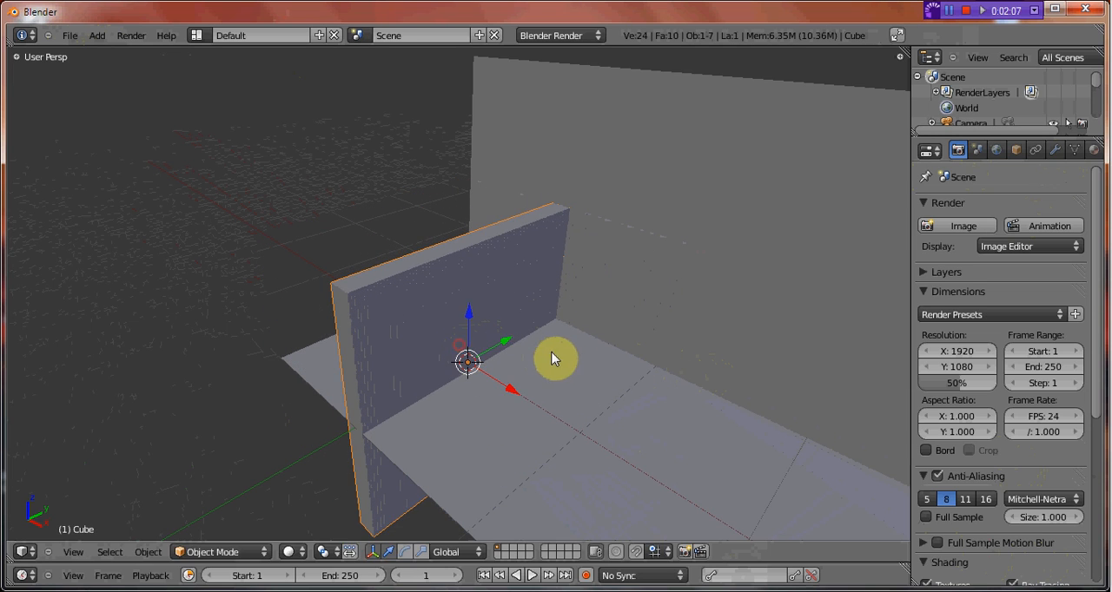
Narrow the slab along Y into a post and thin it further along X into a slim upright board.
{"action": "key", "text": "s"}
{"action": "key", "text": "y"}
{"action": "left_click", "coordinate": [475, 366]}
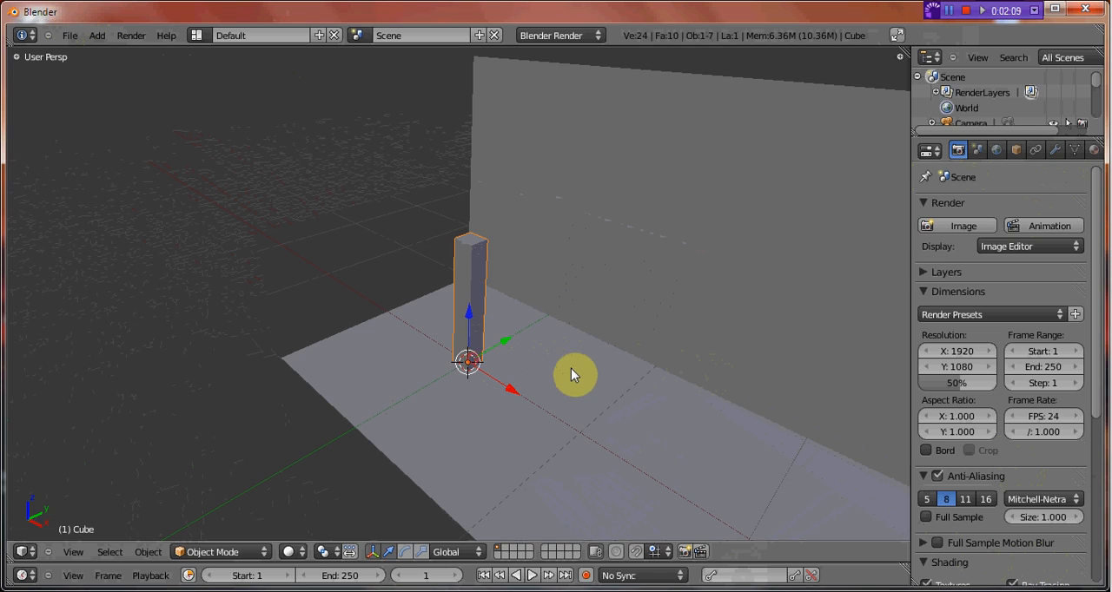
{"action": "key", "text": "s"}
{"action": "key", "text": "y"}
{"action": "left_click", "coordinate": [497, 369]}
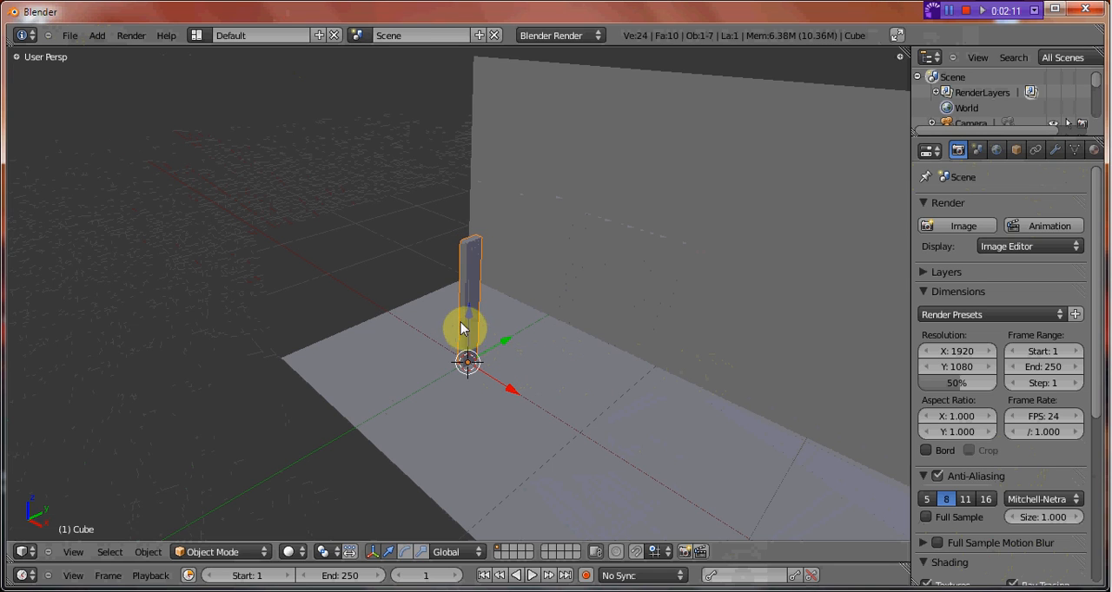
Raise the board so it stands on the floor and stretch it taller along Z.
{"action": "left_click_drag", "start_coordinate": [468, 311], "coordinate": [476, 227]}
{"action": "key", "text": "s"}
{"action": "key", "text": "z"}
{"action": "left_click", "coordinate": [483, 186]}
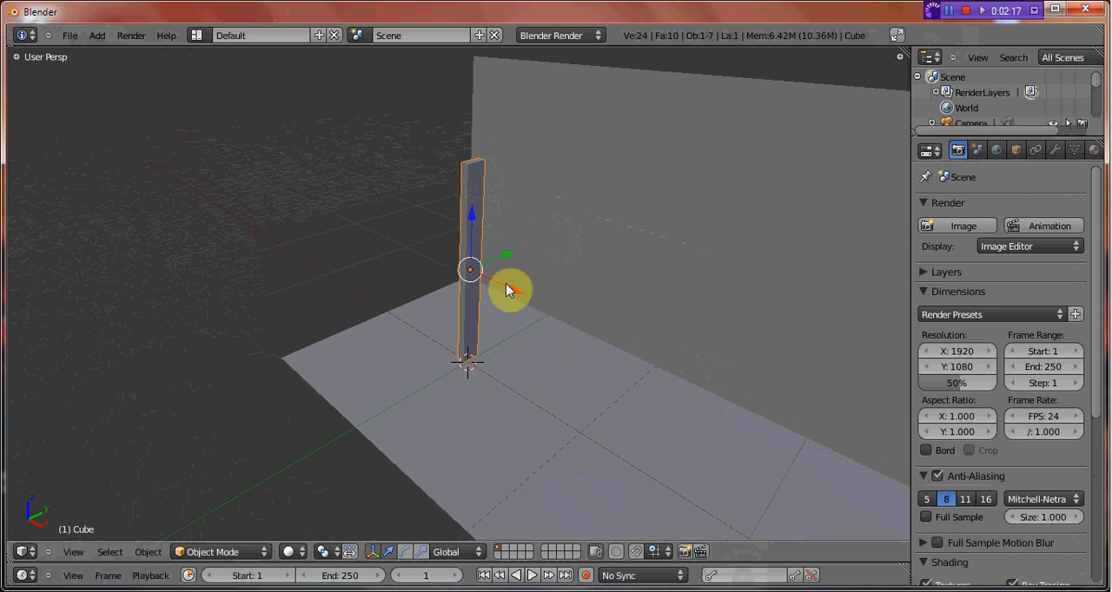
Move the board along X and Y to the floor's outer corner opposite the wall, at the floor's short end.
{"action": "left_click_drag", "start_coordinate": [510, 290], "coordinate": [405, 287]}
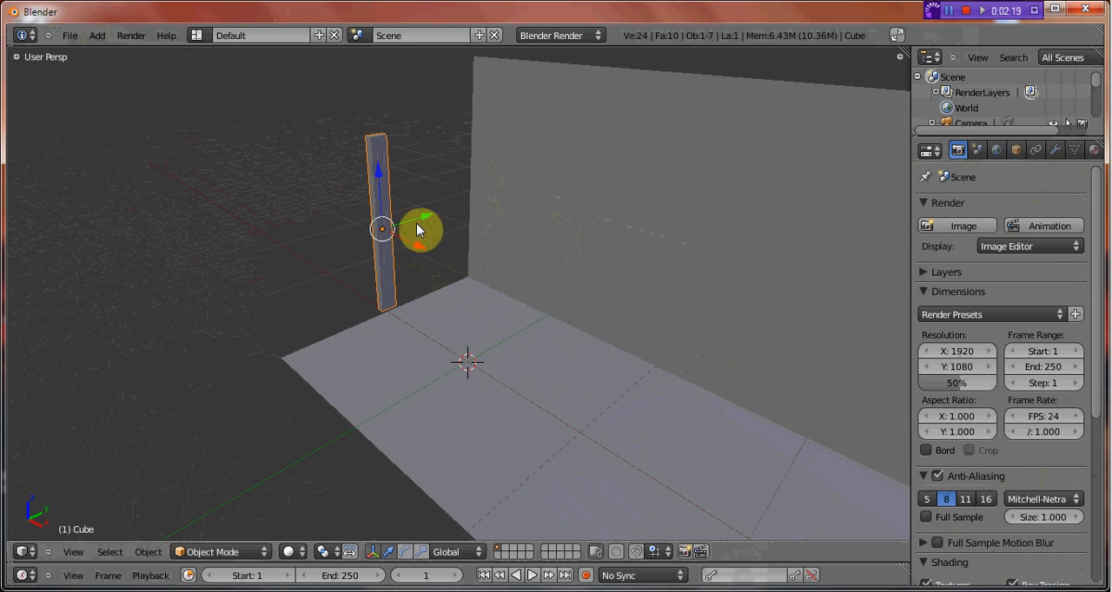
{"action": "left_click_drag", "start_coordinate": [420, 235], "coordinate": [346, 295]}
{"action": "key", "text": "KP_7"}
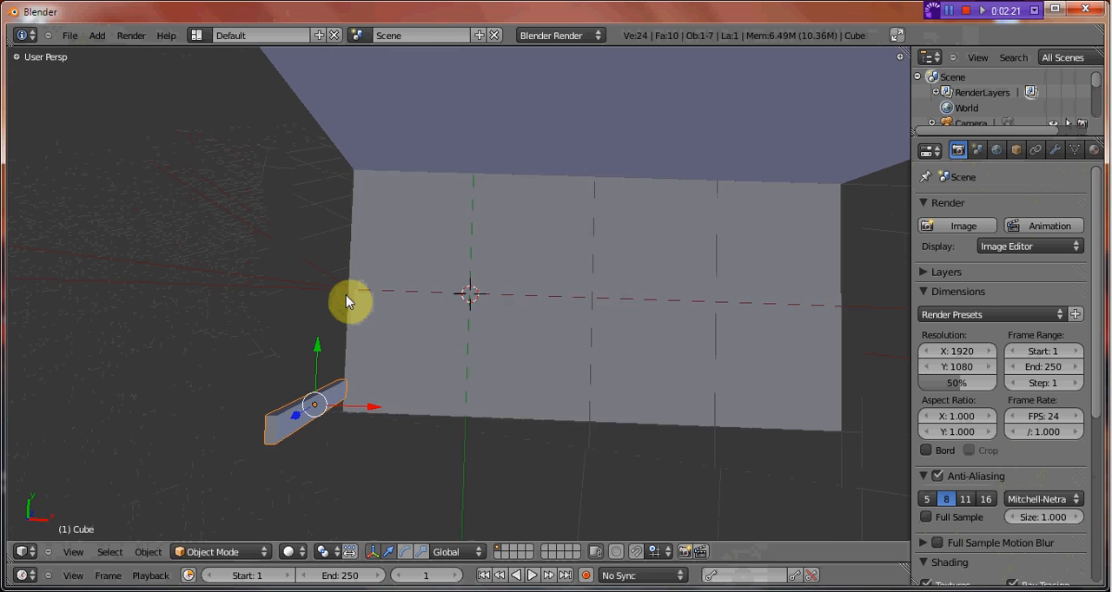
{"action": "middle_click_drag", "start_coordinate": [371, 365], "coordinate": [515, 279], "text": "shift"}
{"action": "left_click_drag", "start_coordinate": [524, 311], "coordinate": [530, 308]}
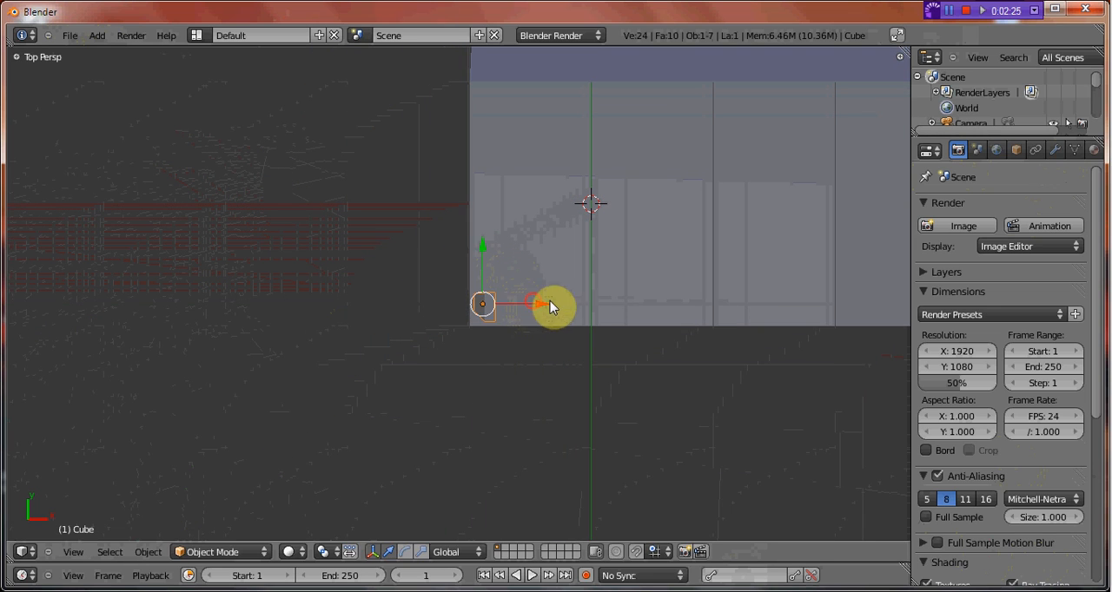
{"action": "middle_click_drag", "start_coordinate": [550, 308], "coordinate": [506, 249]}
{"action": "left_click_drag", "start_coordinate": [496, 252], "coordinate": [462, 287]}
{"action": "middle_click_drag", "start_coordinate": [355, 233], "coordinate": [420, 352]}
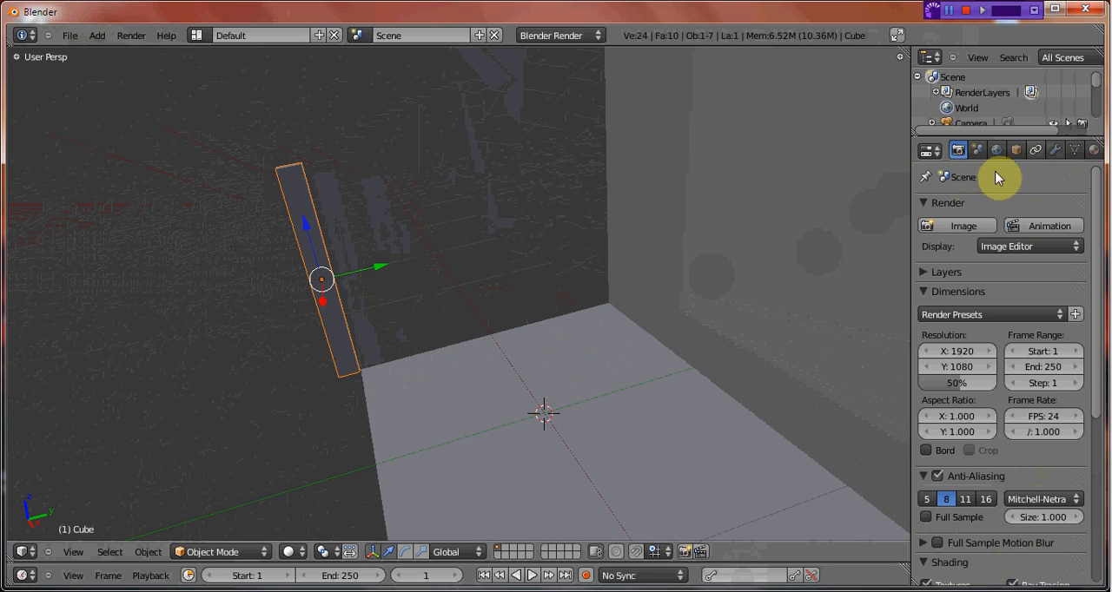
{"action": "middle_click_drag", "start_coordinate": [388, 340], "coordinate": [486, 336]}
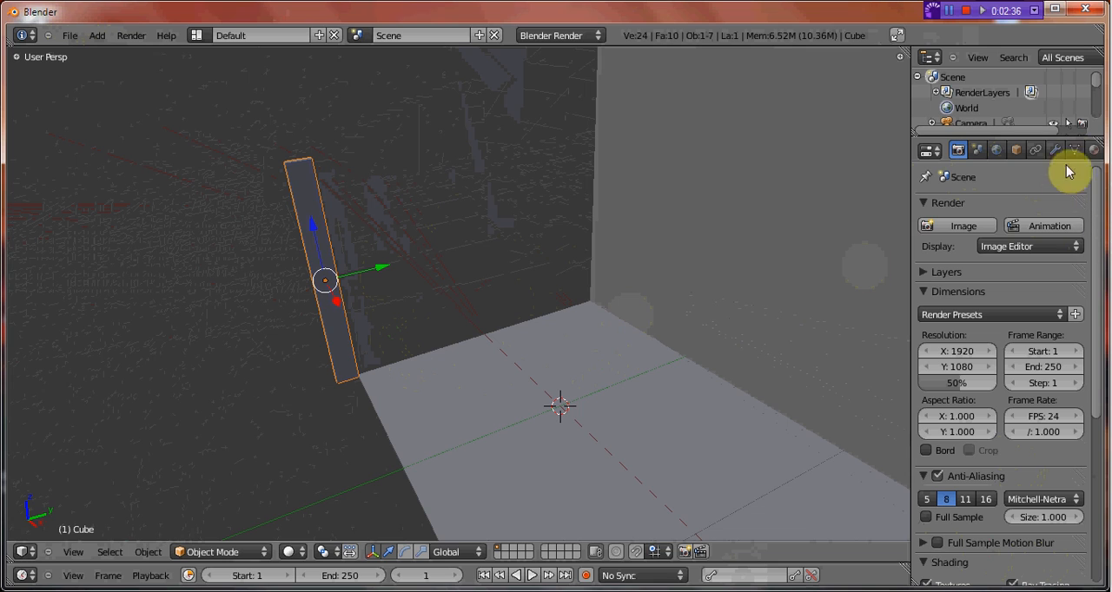
Add an Array modifier to the upright board.
{"action": "scroll", "coordinate": [1046, 153], "scroll_direction": "down", "scroll_amount": 4}
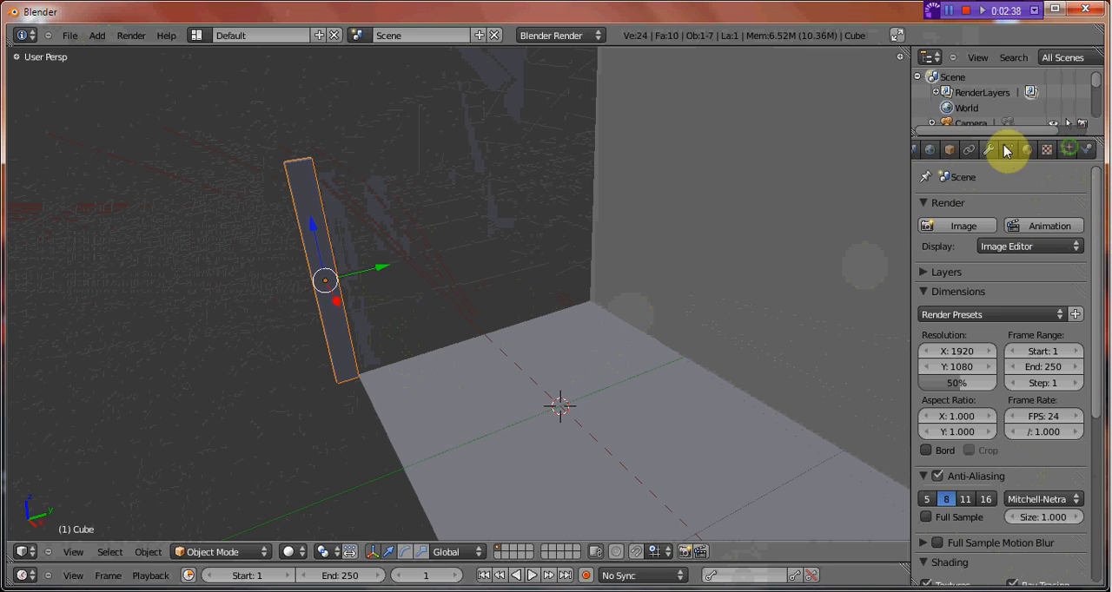
{"action": "left_click", "coordinate": [1034, 151]}
{"action": "left_click", "coordinate": [989, 151]}
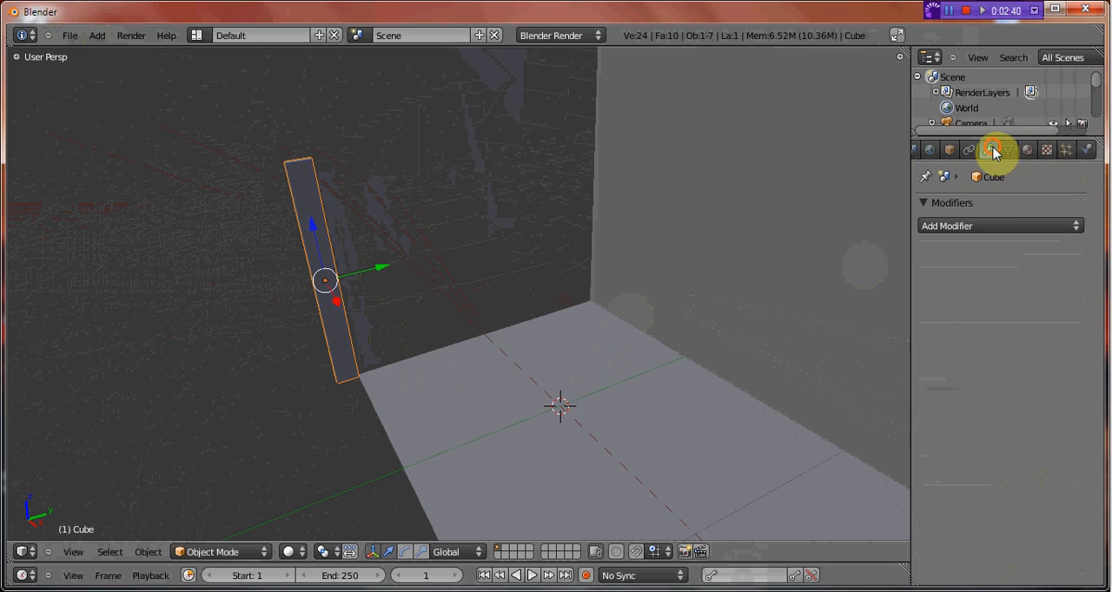
{"action": "left_click", "coordinate": [995, 226]}
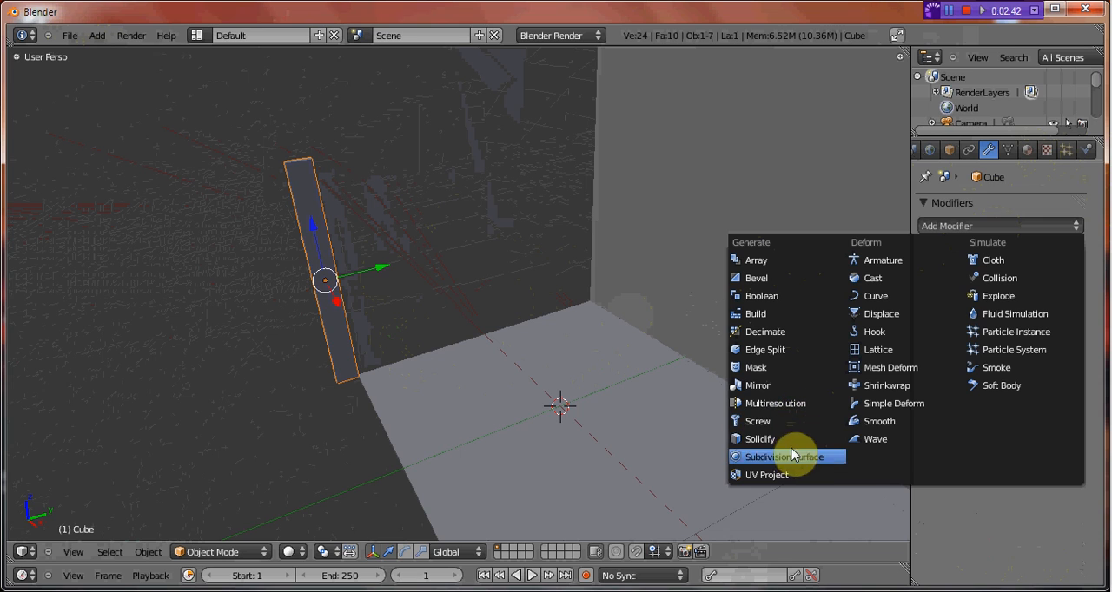
{"action": "left_click", "coordinate": [767, 265]}
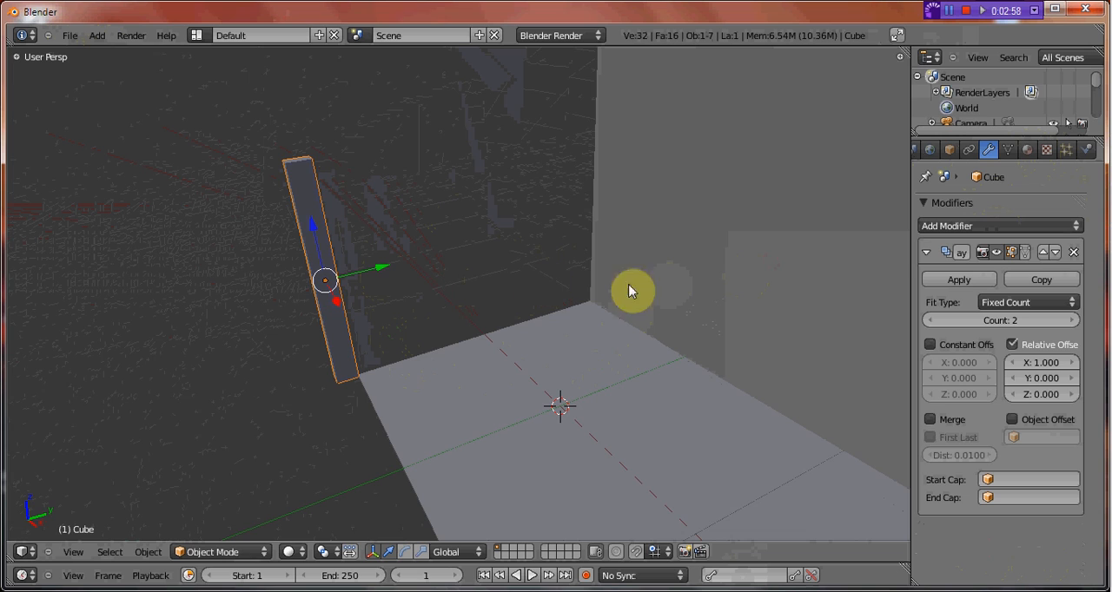
Set the array's count to 4 with a relative offset of 0 in X and 0.4 in Y.
{"action": "middle_click_drag", "start_coordinate": [702, 327], "coordinate": [690, 342]}
{"action": "left_click", "coordinate": [1012, 344]}
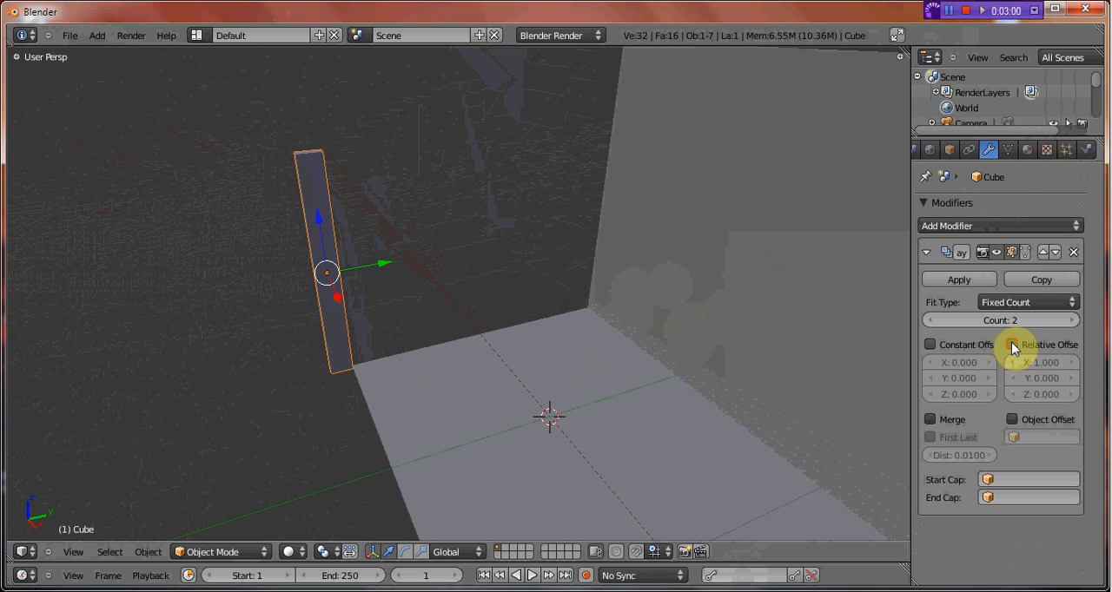
{"action": "left_click", "coordinate": [1074, 375]}
{"action": "left_click", "coordinate": [1074, 375]}
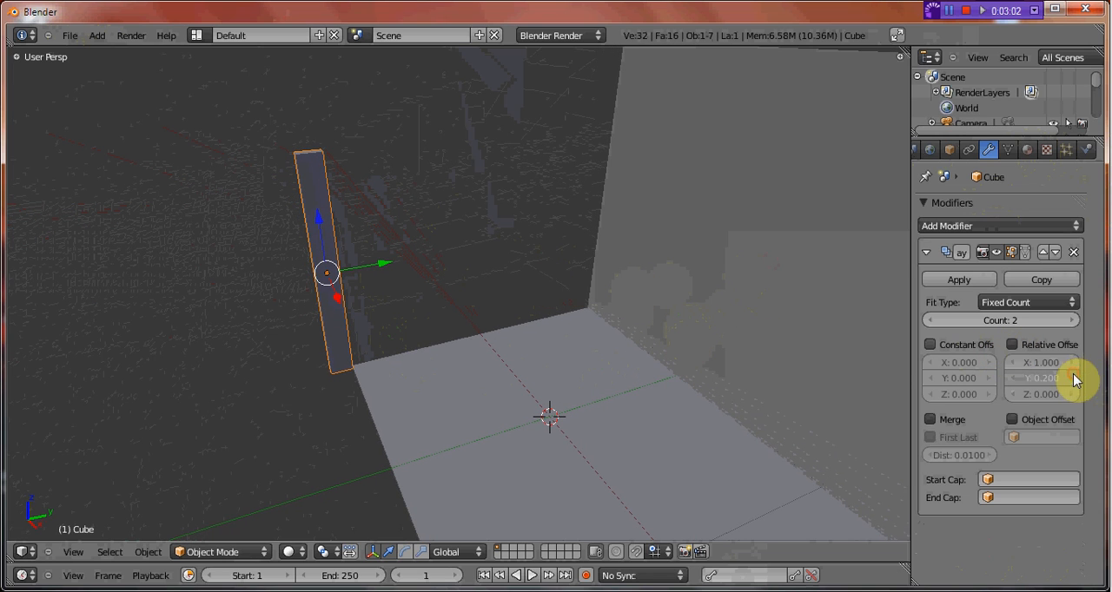
{"action": "left_click", "coordinate": [1074, 375]}
{"action": "left_click", "coordinate": [1074, 363]}
{"action": "left_click", "coordinate": [1074, 363]}
{"action": "left_click", "coordinate": [1074, 363]}
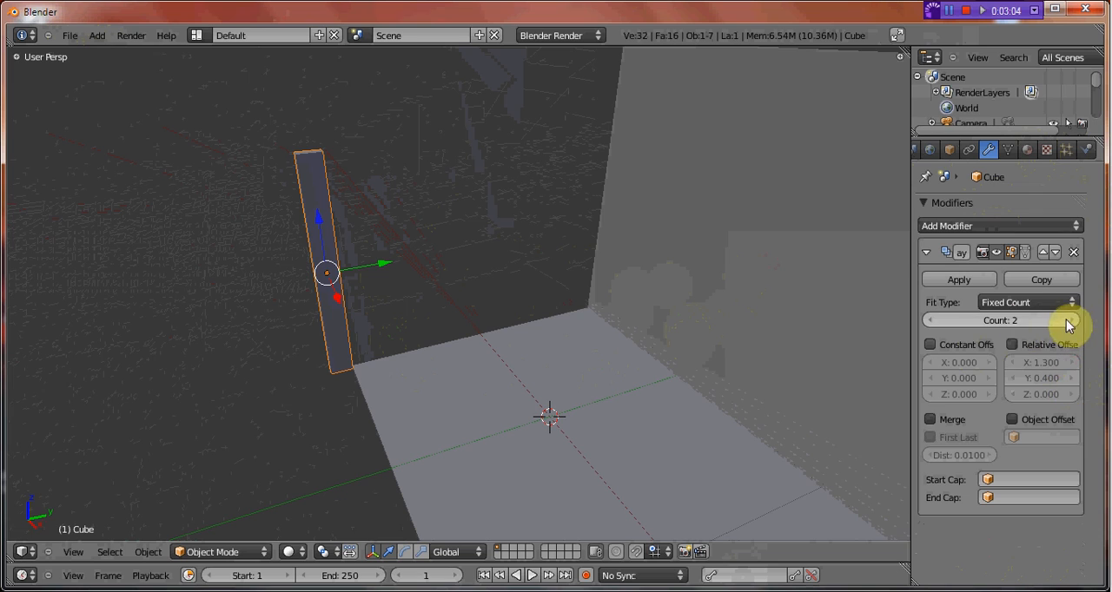
{"action": "left_click", "coordinate": [1072, 320]}
{"action": "left_click", "coordinate": [1072, 320]}
{"action": "left_click", "coordinate": [1012, 344]}
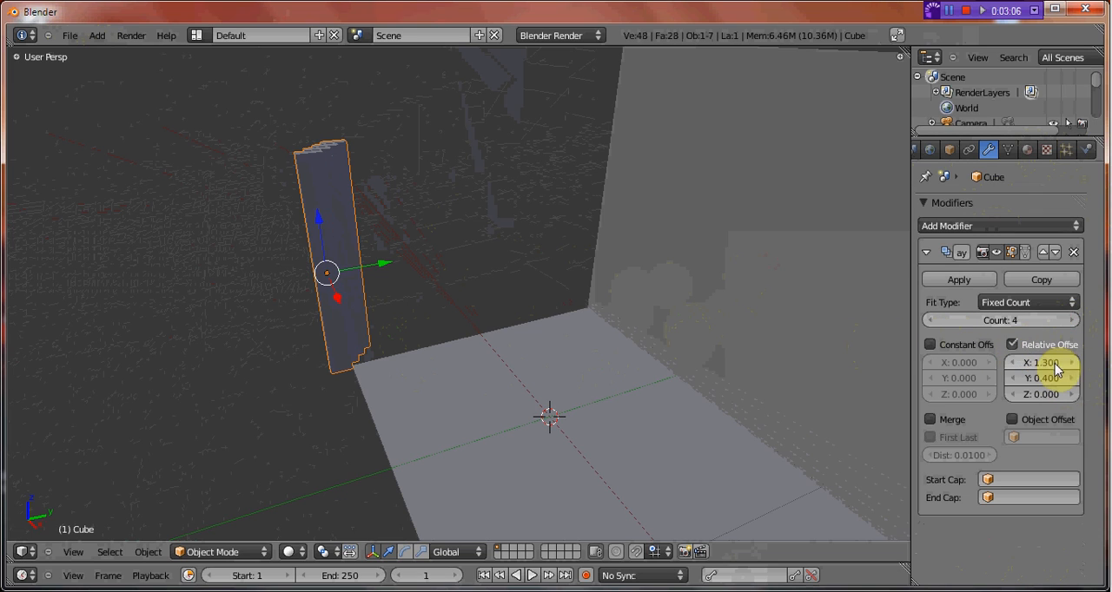
{"action": "left_click", "coordinate": [1012, 362]}
{"action": "left_click", "coordinate": [1012, 362]}
{"action": "left_click", "coordinate": [1012, 362]}
{"action": "left_click", "coordinate": [1012, 362]}
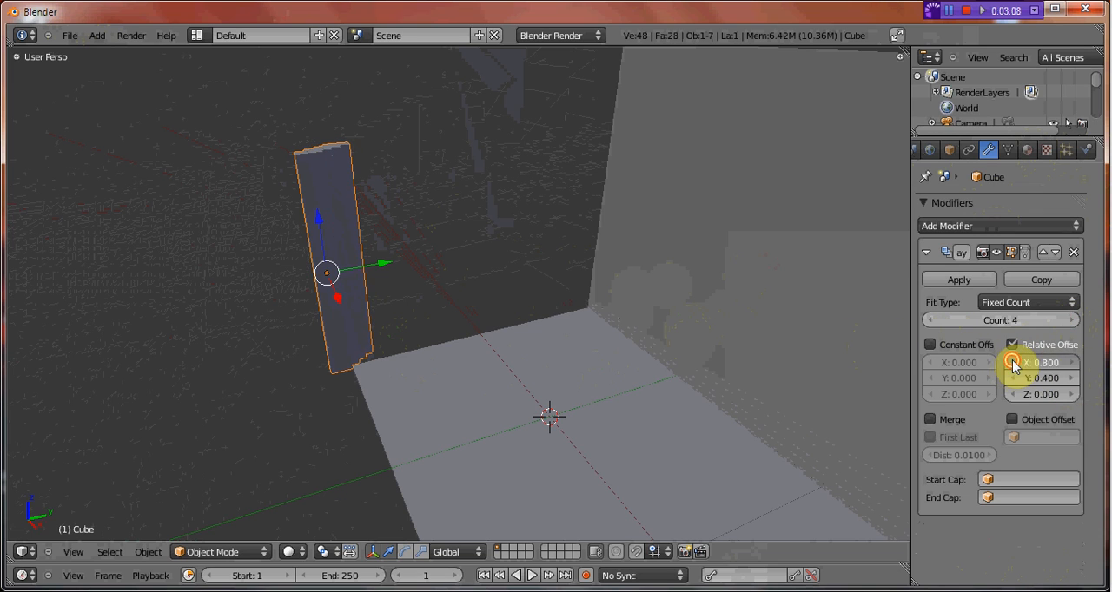
{"action": "left_click", "coordinate": [1012, 362]}
{"action": "left_click", "coordinate": [1012, 363]}
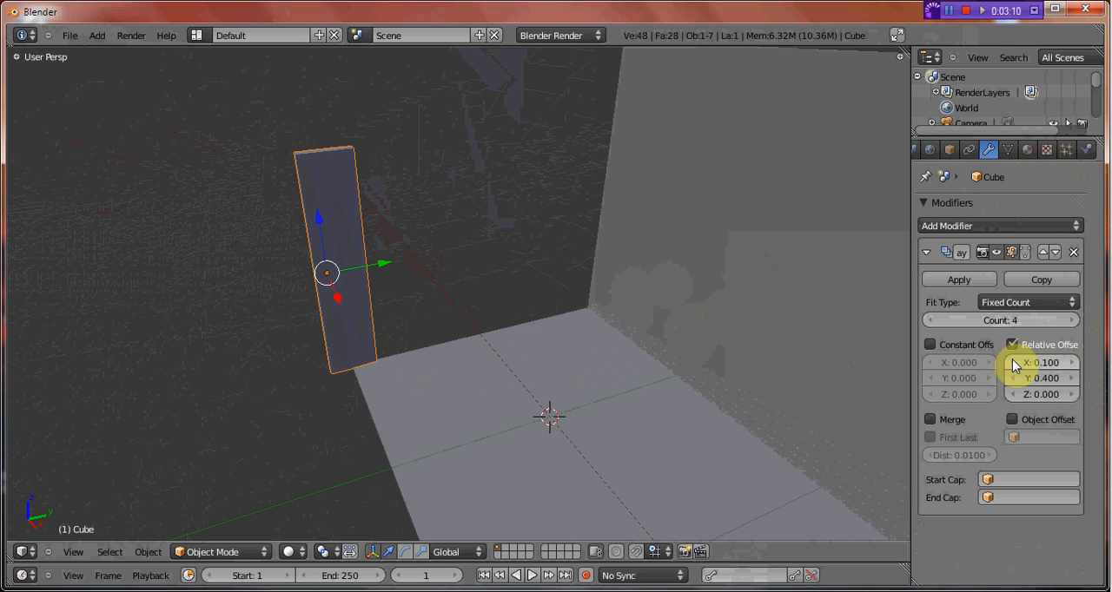
Spread the boards with a Y relative offset of 1.8 and increase the array count to 11.
{"action": "left_click", "coordinate": [1073, 380]}
{"action": "left_click", "coordinate": [1073, 379]}
{"action": "left_click", "coordinate": [1073, 380]}
{"action": "left_click", "coordinate": [1073, 379]}
{"action": "left_click", "coordinate": [1073, 380]}
{"action": "left_click", "coordinate": [1074, 380]}
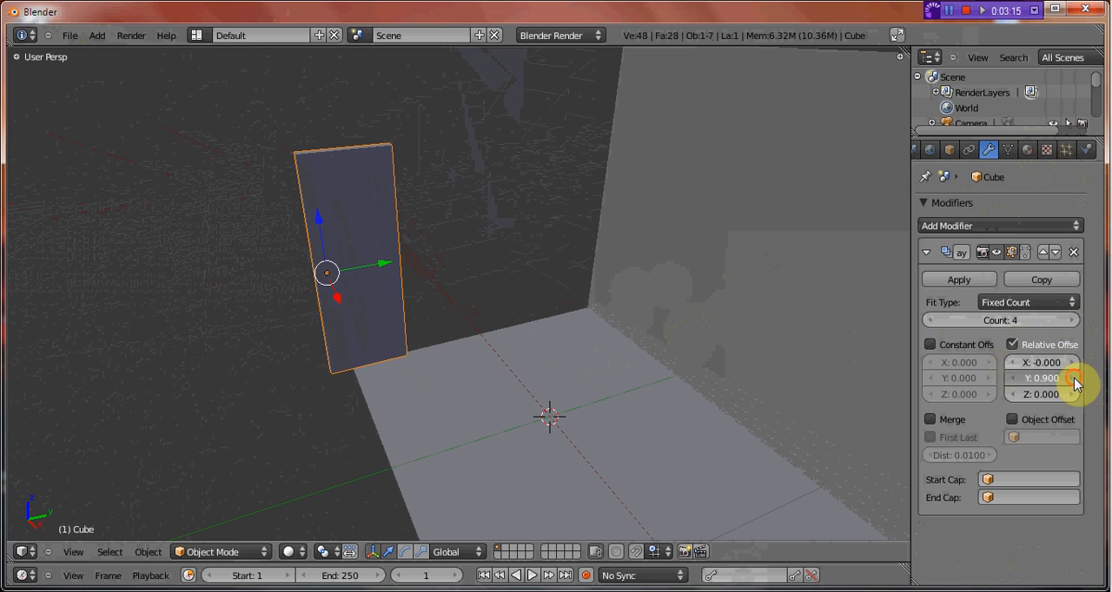
{"action": "left_click", "coordinate": [1073, 379]}
{"action": "left_click", "coordinate": [1074, 379]}
{"action": "left_click", "coordinate": [1074, 379]}
{"action": "left_click", "coordinate": [1074, 379]}
{"action": "left_click", "coordinate": [1074, 380]}
{"action": "left_click", "coordinate": [1073, 380]}
{"action": "left_click", "coordinate": [1073, 380]}
{"action": "left_click", "coordinate": [1074, 379]}
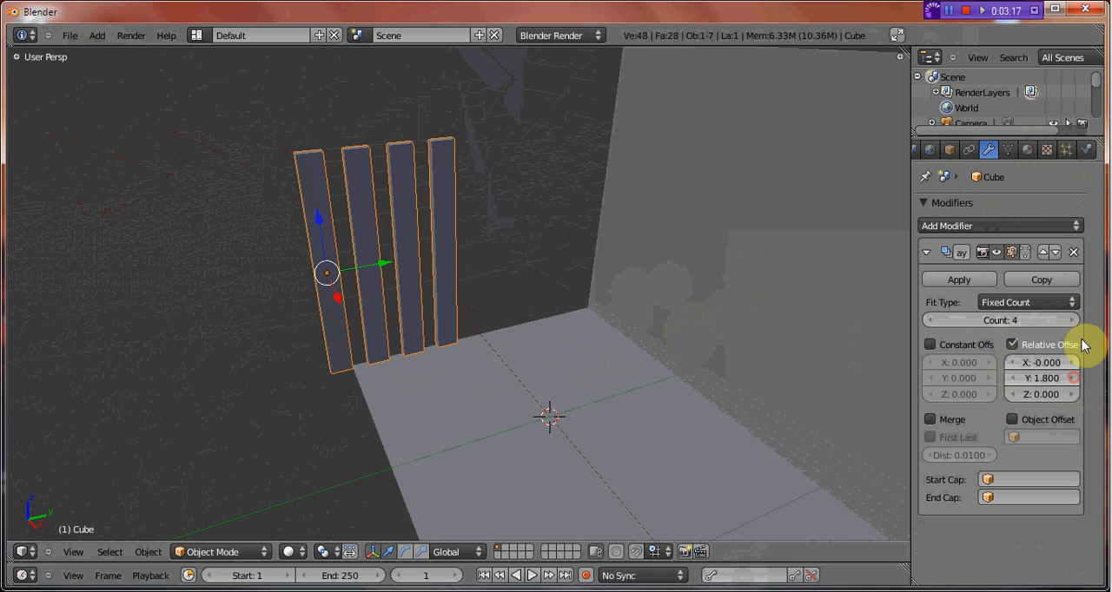
{"action": "left_click", "coordinate": [1073, 320]}
{"action": "left_click", "coordinate": [1073, 320]}
{"action": "left_click", "coordinate": [1074, 320]}
{"action": "left_click", "coordinate": [1074, 321]}
{"action": "left_click", "coordinate": [1074, 320]}
{"action": "left_click", "coordinate": [1074, 321]}
{"action": "left_click", "coordinate": [1073, 321]}
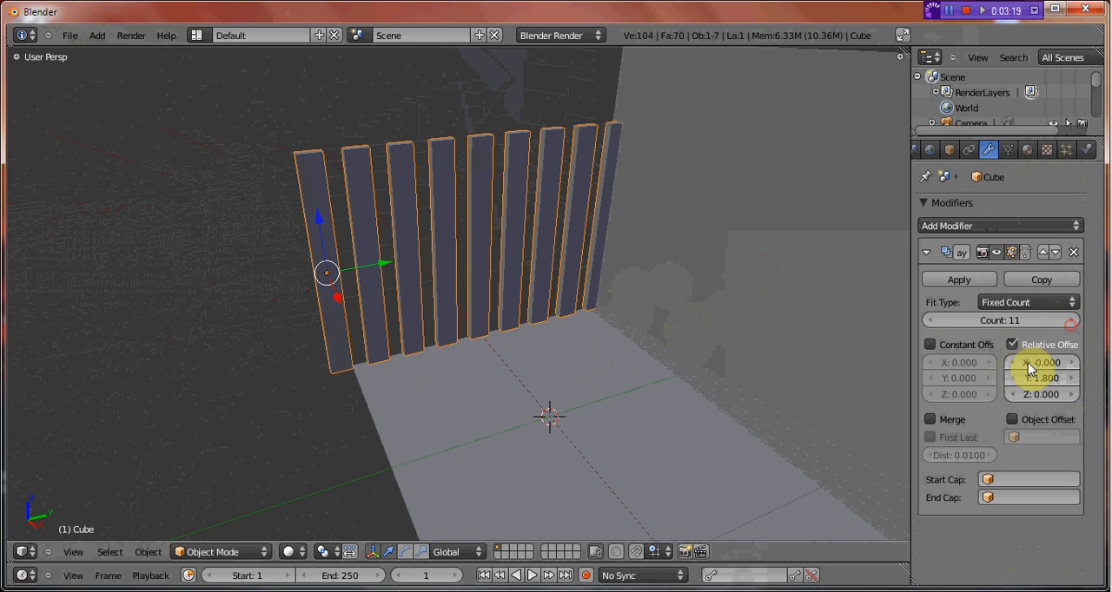
Close the gaps between the boards with a Y relative offset of 1.2 and set the array count to 13.
{"action": "left_click", "coordinate": [1018, 379]}
{"action": "left_click", "coordinate": [1018, 380]}
{"action": "left_click", "coordinate": [1018, 380]}
{"action": "left_click", "coordinate": [1018, 380]}
{"action": "left_click", "coordinate": [1018, 380]}
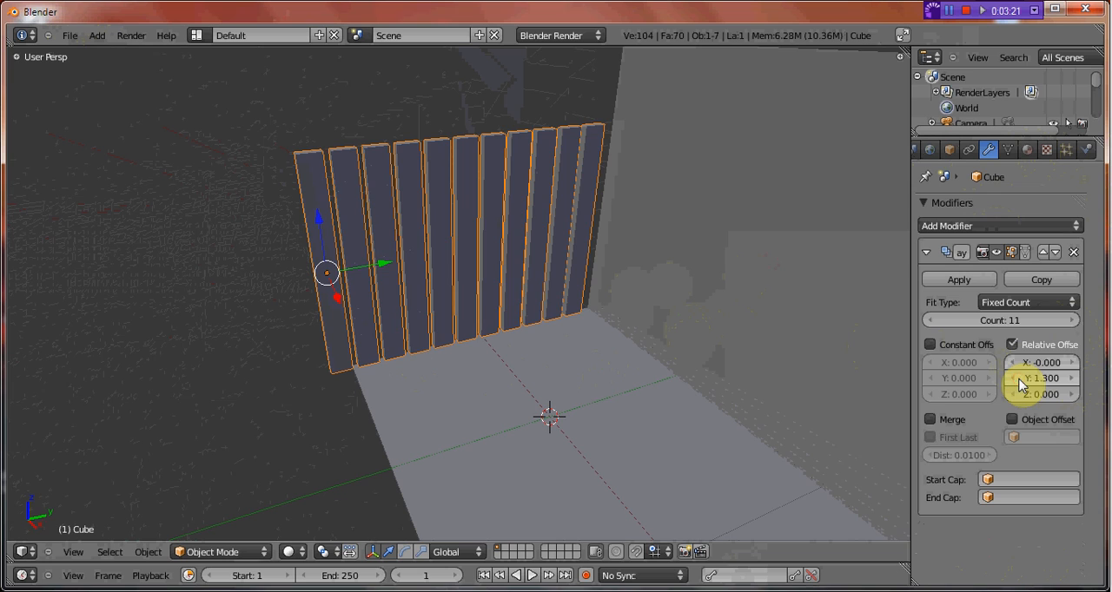
{"action": "left_click", "coordinate": [1018, 380]}
{"action": "left_click", "coordinate": [1018, 380]}
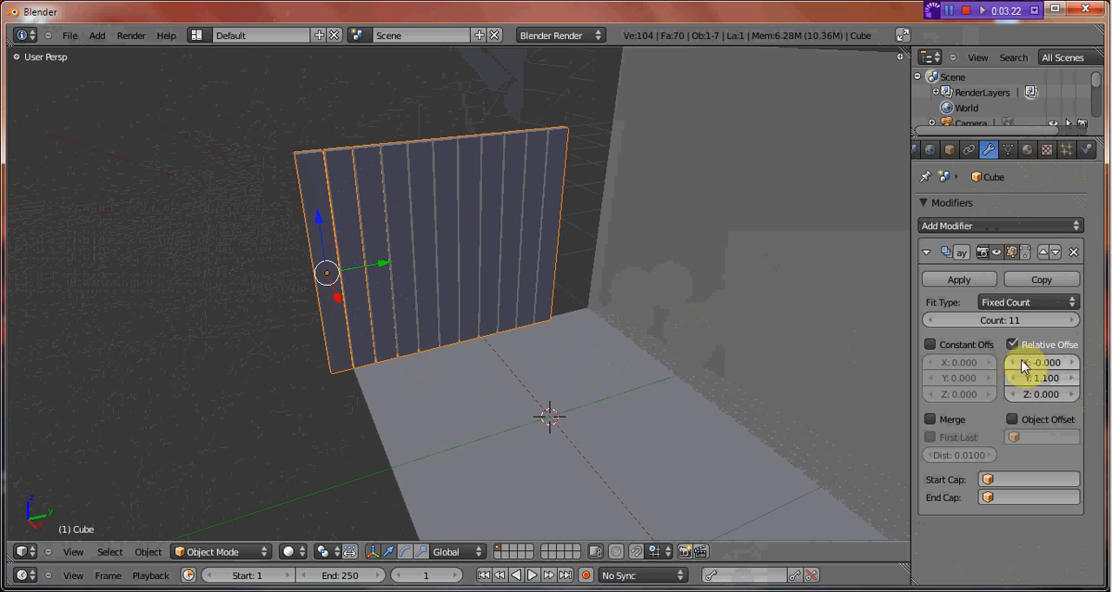
{"action": "left_click", "coordinate": [1074, 321]}
{"action": "left_click", "coordinate": [1074, 321]}
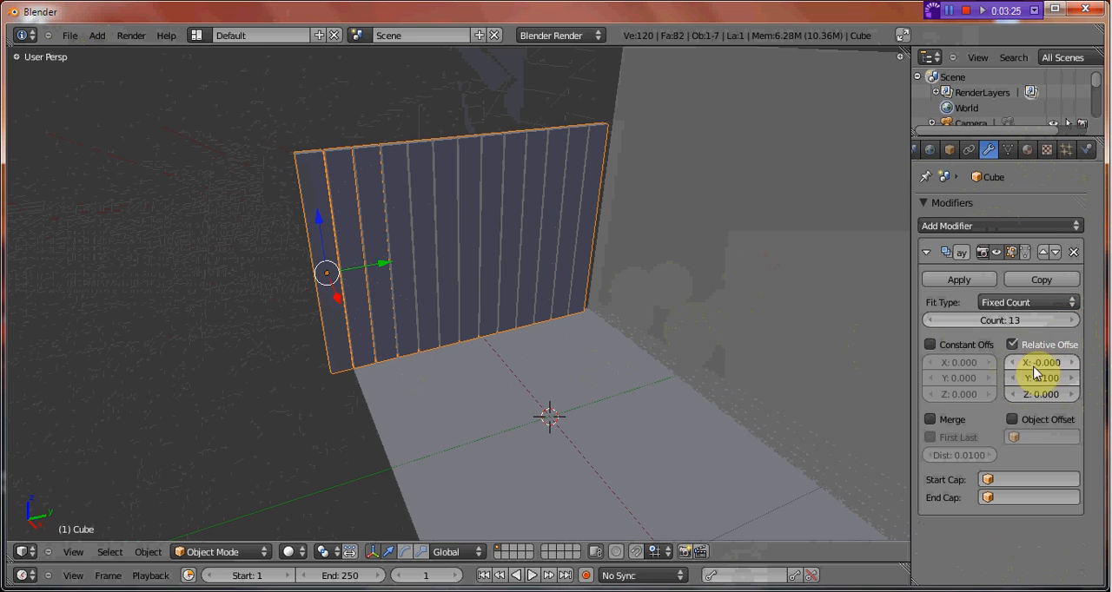
{"action": "left_click", "coordinate": [1070, 380]}
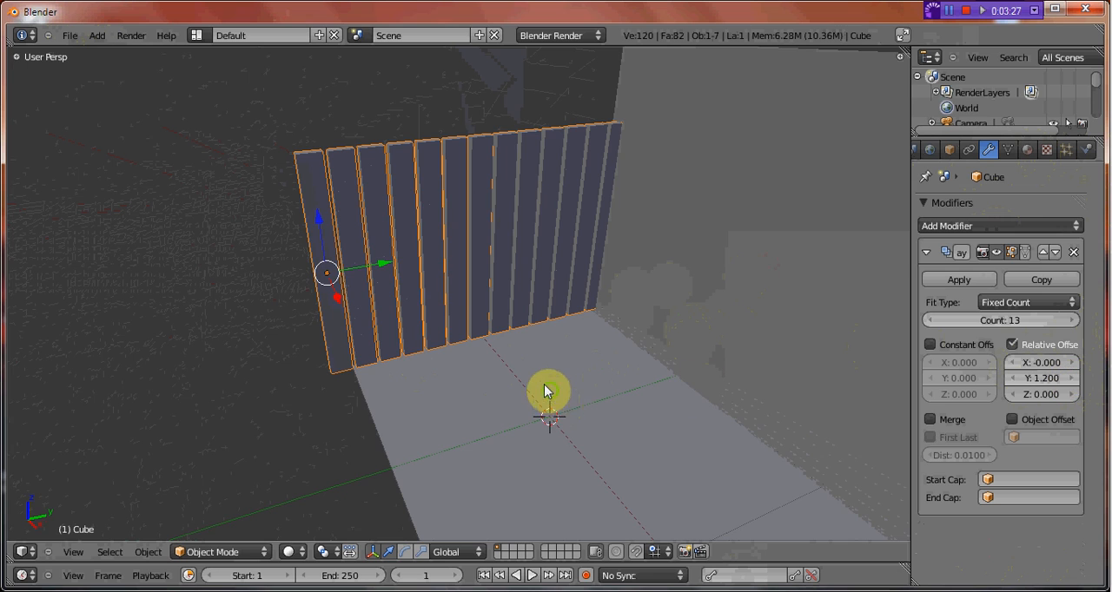
Narrow the arrayed boards by scaling them along Y to about 0.80.
{"action": "middle_click_drag", "start_coordinate": [544, 392], "coordinate": [600, 351]}
{"action": "key", "text": "s"}
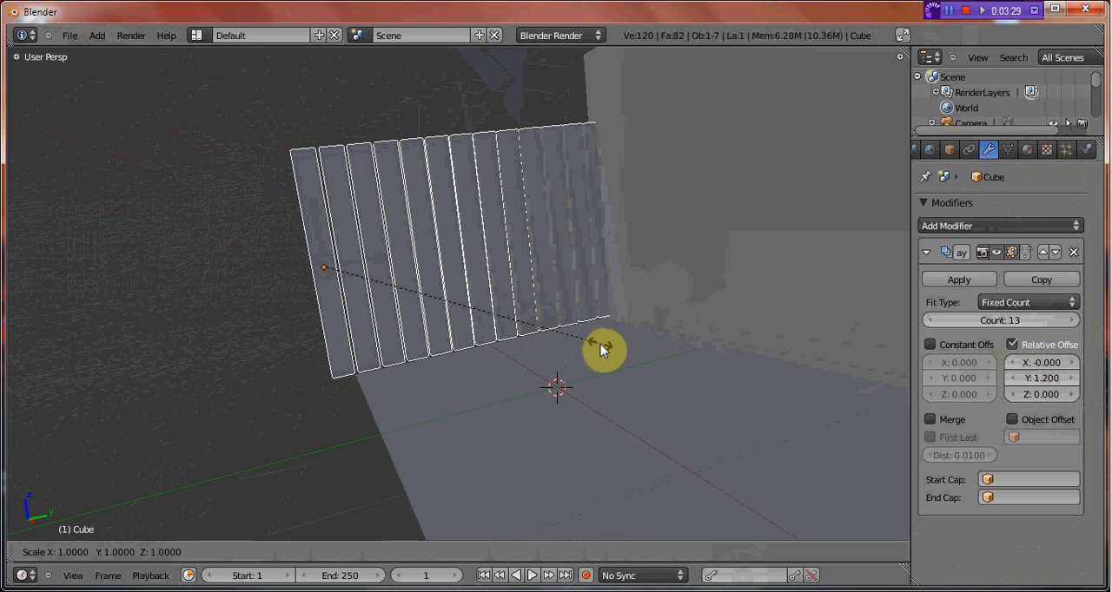
{"action": "key", "text": "x"}
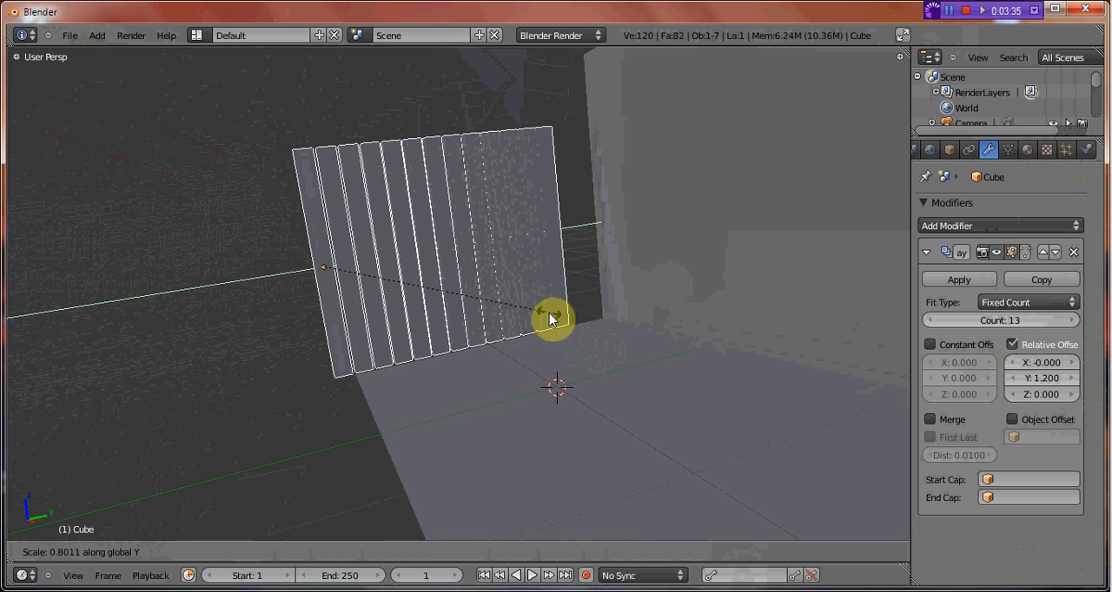
{"action": "left_click", "coordinate": [553, 319]}
Fill the floor's short edge with an array count of 15 and a Y relative offset of 1.2, and apply the modifier.
{"action": "left_click", "coordinate": [1075, 321]}
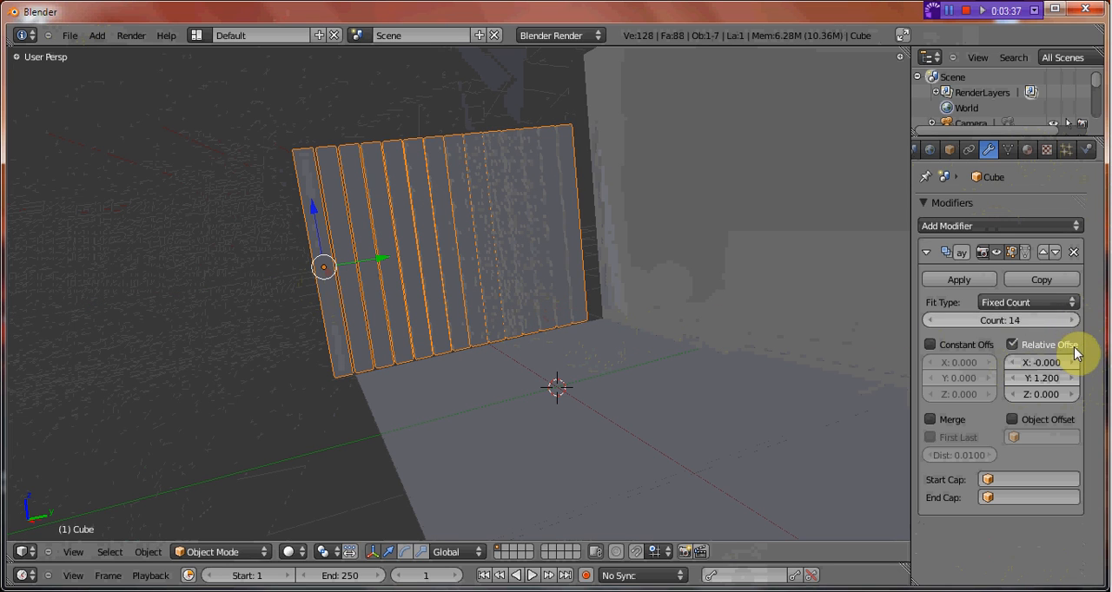
{"action": "middle_click_drag", "start_coordinate": [685, 338], "coordinate": [717, 401]}
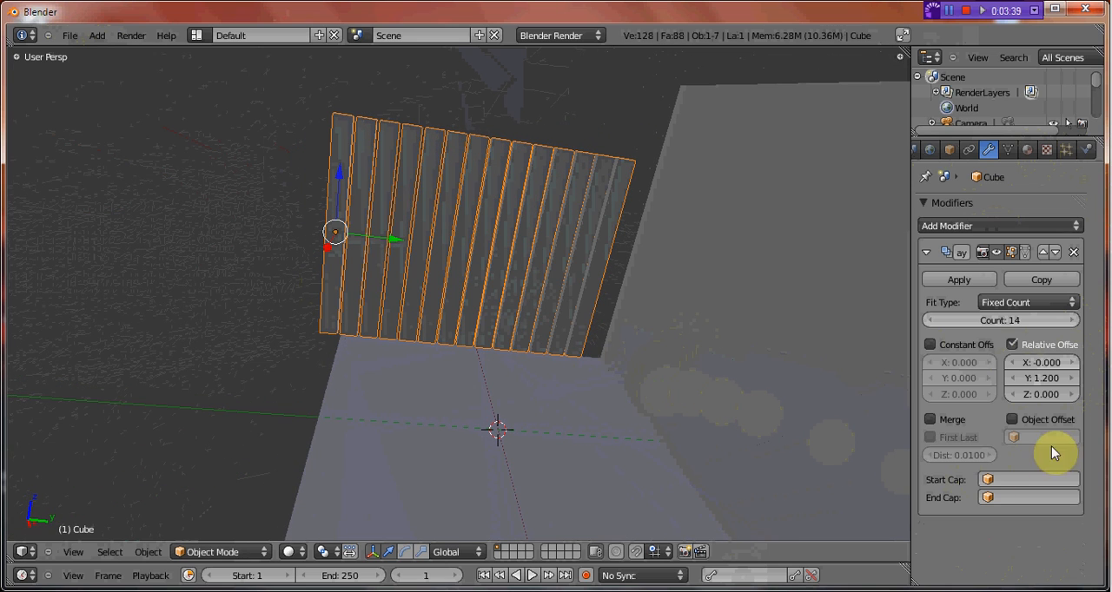
{"action": "left_click", "coordinate": [1072, 379]}
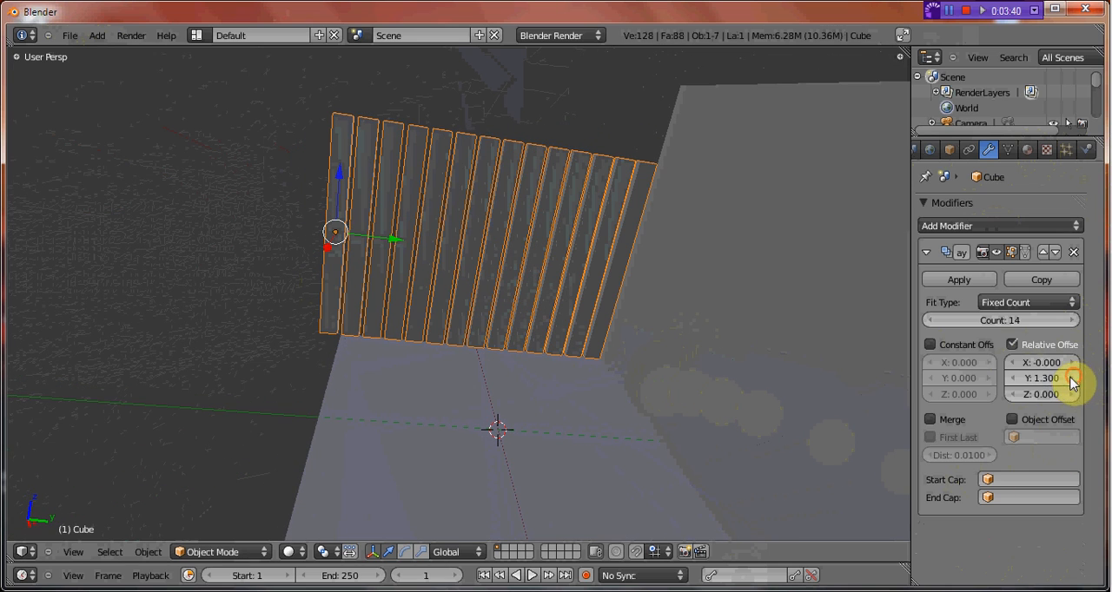
{"action": "left_click", "coordinate": [1010, 378]}
{"action": "left_click", "coordinate": [1076, 321]}
{"action": "middle_click_drag", "start_coordinate": [379, 394], "coordinate": [486, 373]}
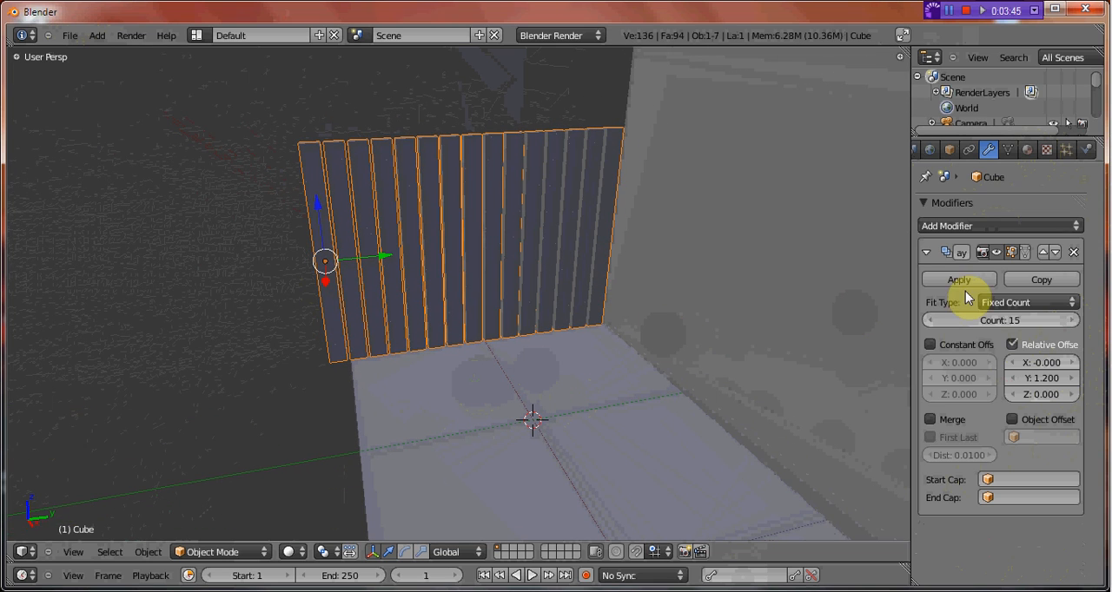
{"action": "left_click", "coordinate": [959, 281]}
Shift a single top vertex of a board near the fence's middle slightly along X in Edit Mode and return to Object Mode.
{"action": "key", "text": "Tab"}
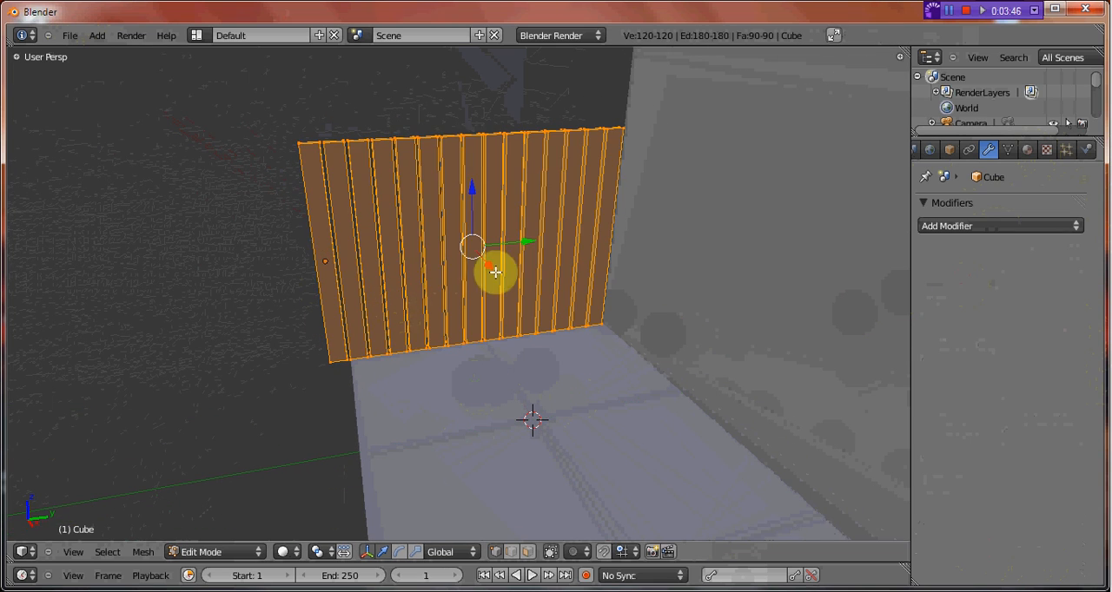
{"action": "middle_click_drag", "start_coordinate": [496, 270], "coordinate": [485, 321]}
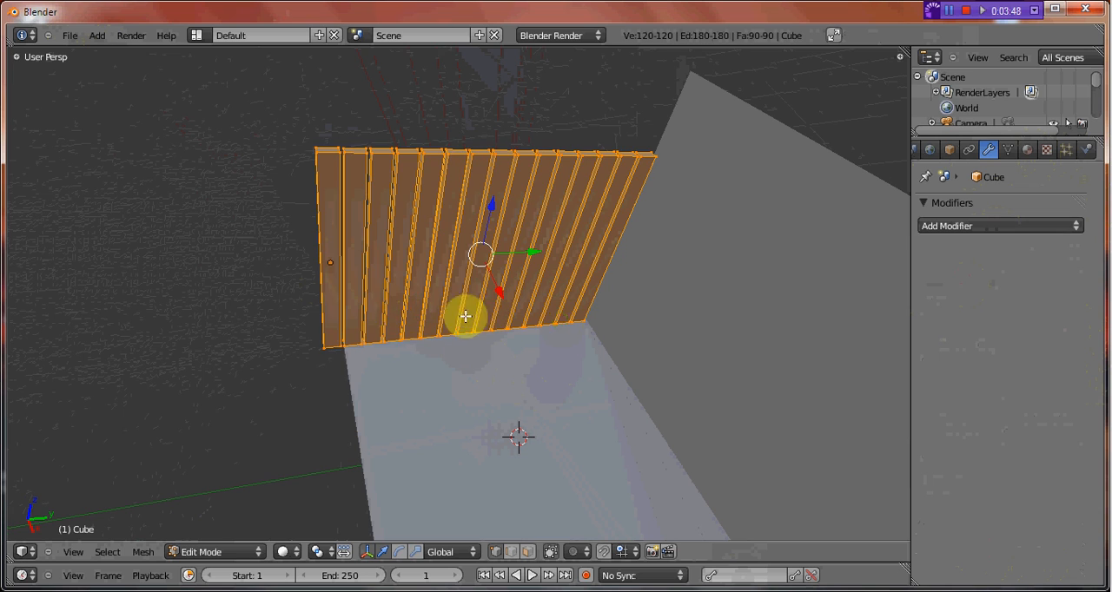
{"action": "key", "text": "a"}
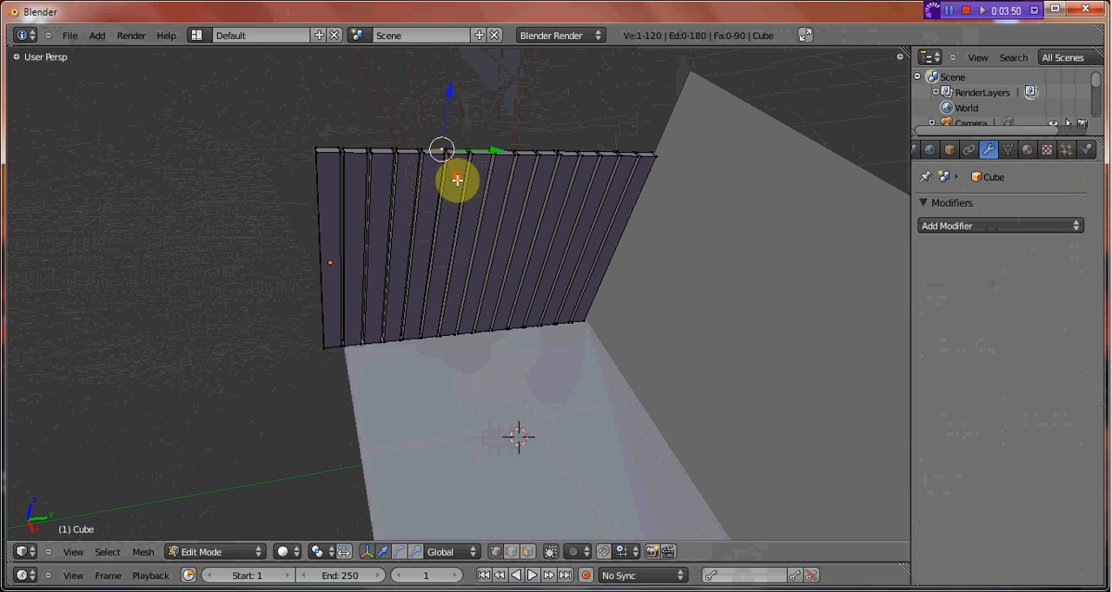
{"action": "key", "text": "g"}
{"action": "key", "text": "x"}
{"action": "left_click", "coordinate": [464, 177]}
{"action": "key", "text": "Tab"}
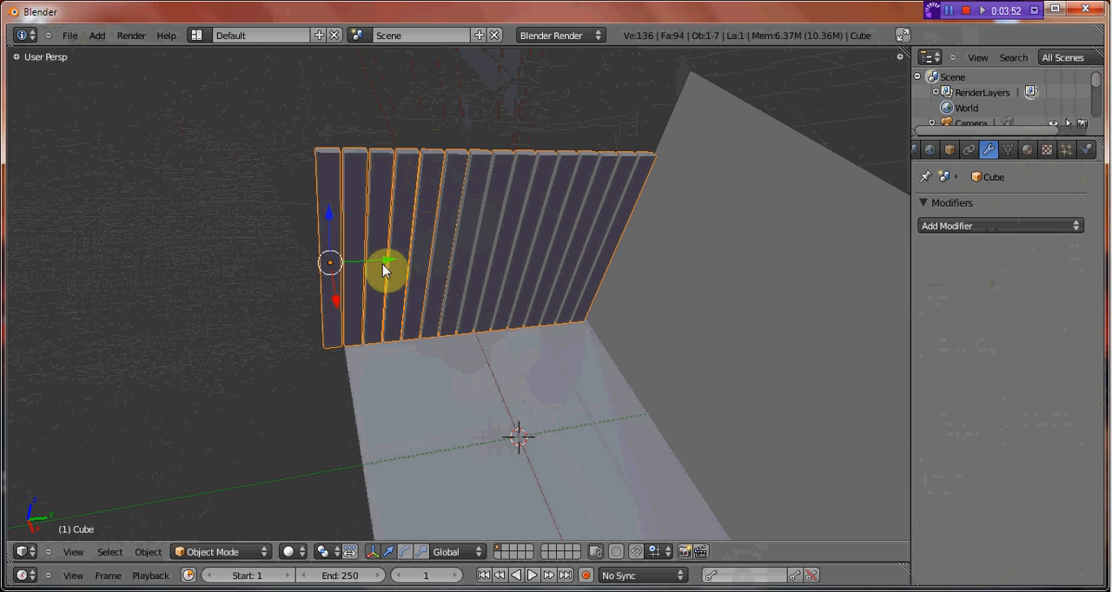
Switch to the camera's view, select the camera and move it along global X to about 2.70.
{"action": "middle_click_drag", "start_coordinate": [385, 269], "coordinate": [369, 423]}
{"action": "middle_click_drag", "start_coordinate": [465, 426], "coordinate": [383, 338]}
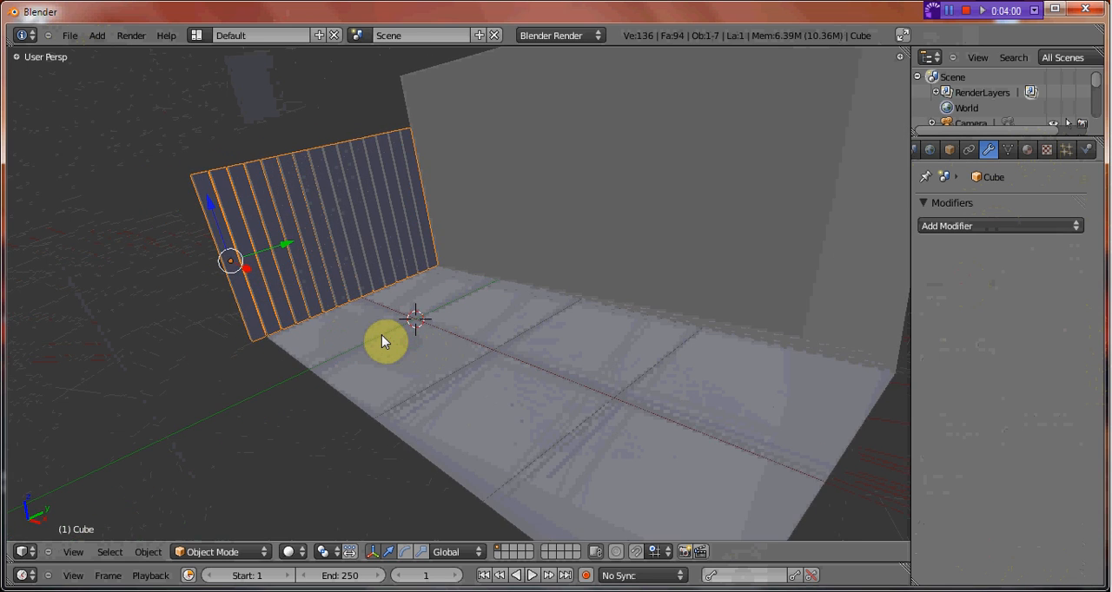
{"action": "key", "text": "KP_0"}
{"action": "right_click", "coordinate": [687, 334]}
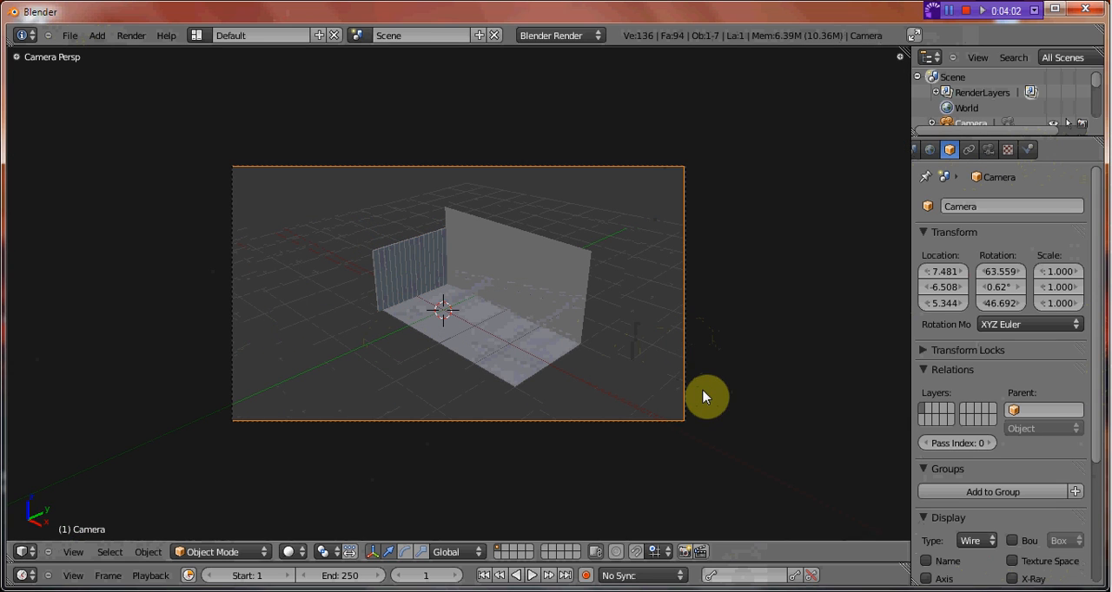
{"action": "key", "text": "g"}
{"action": "key", "text": "y"}
{"action": "key", "text": "x"}
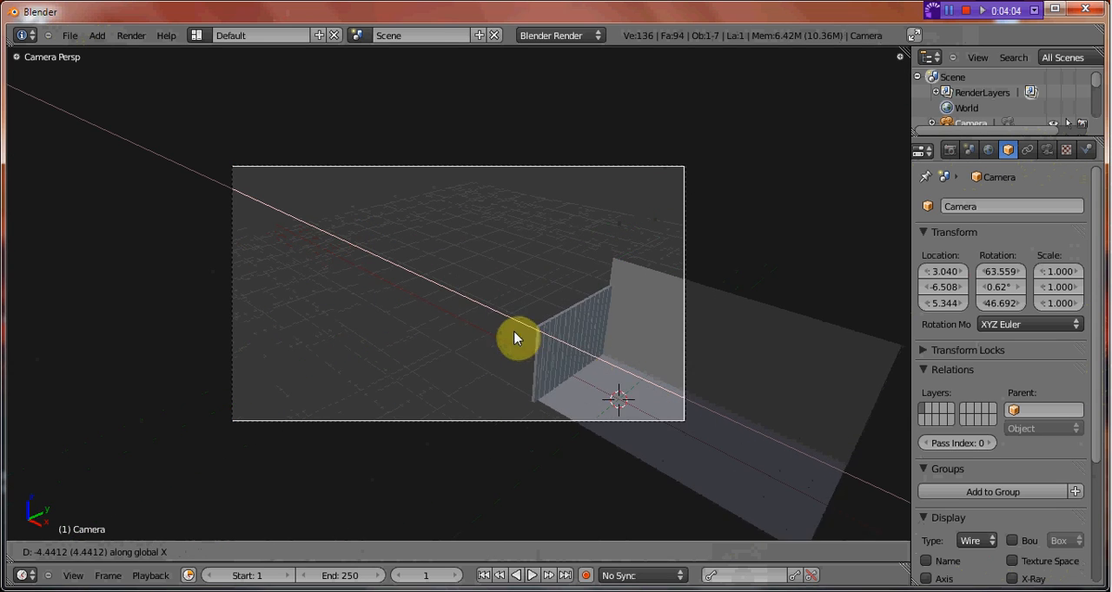
{"action": "left_click", "coordinate": [512, 327]}
Lower the camera along Z to about 2.47 and move it along Y to about -1.96.
{"action": "key", "text": "g"}
{"action": "key", "text": "y"}
{"action": "key", "text": "z"}
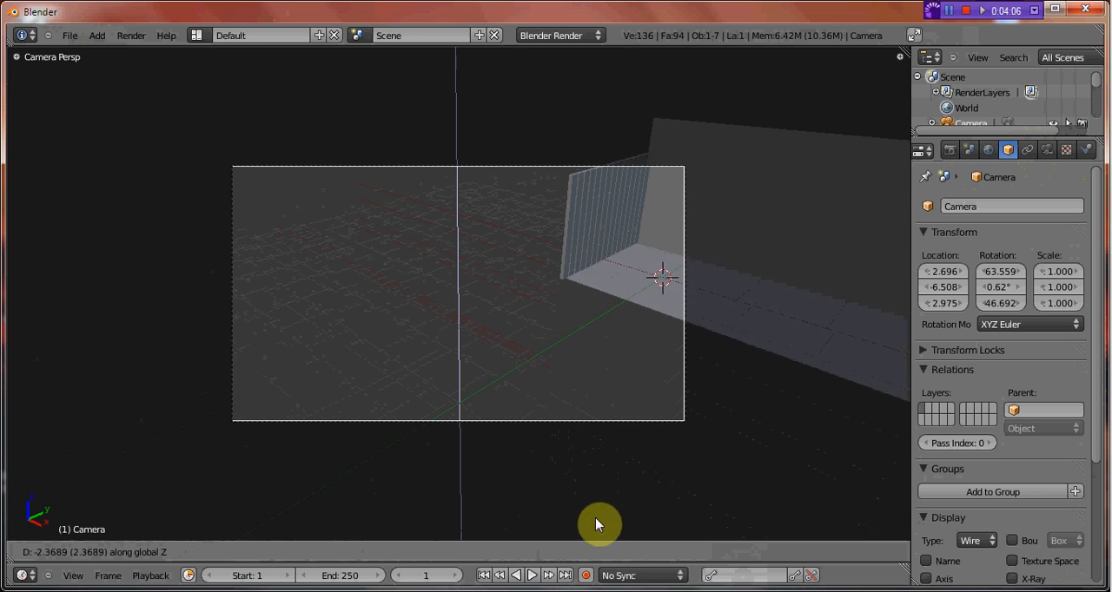
{"action": "left_click", "coordinate": [605, 532]}
{"action": "key", "text": "g"}
{"action": "key", "text": "y"}
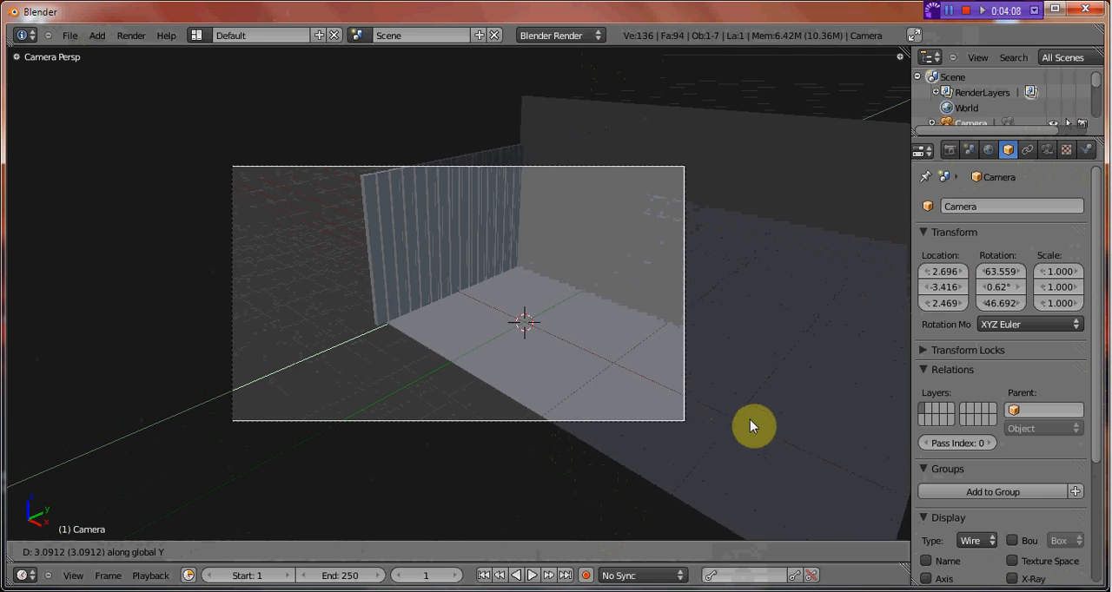
{"action": "left_click", "coordinate": [773, 419]}
Tilt the camera about global X to about 78.85° and move it freely to about X 3.08, Y -2.12, Z 1.55.
{"action": "key", "text": "r"}
{"action": "key", "text": "z"}
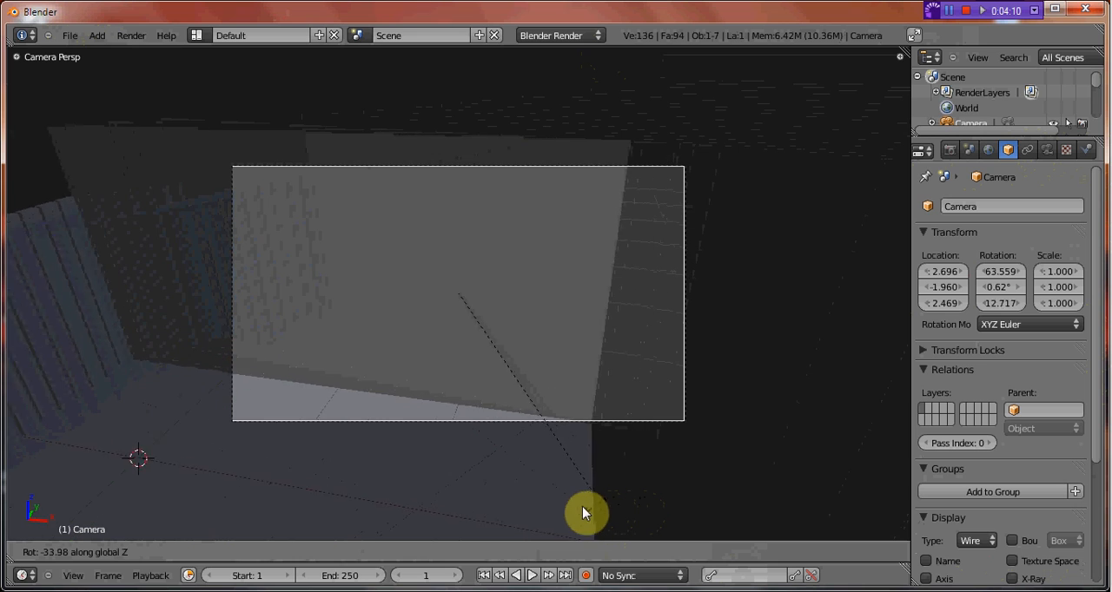
{"action": "key", "text": "x"}
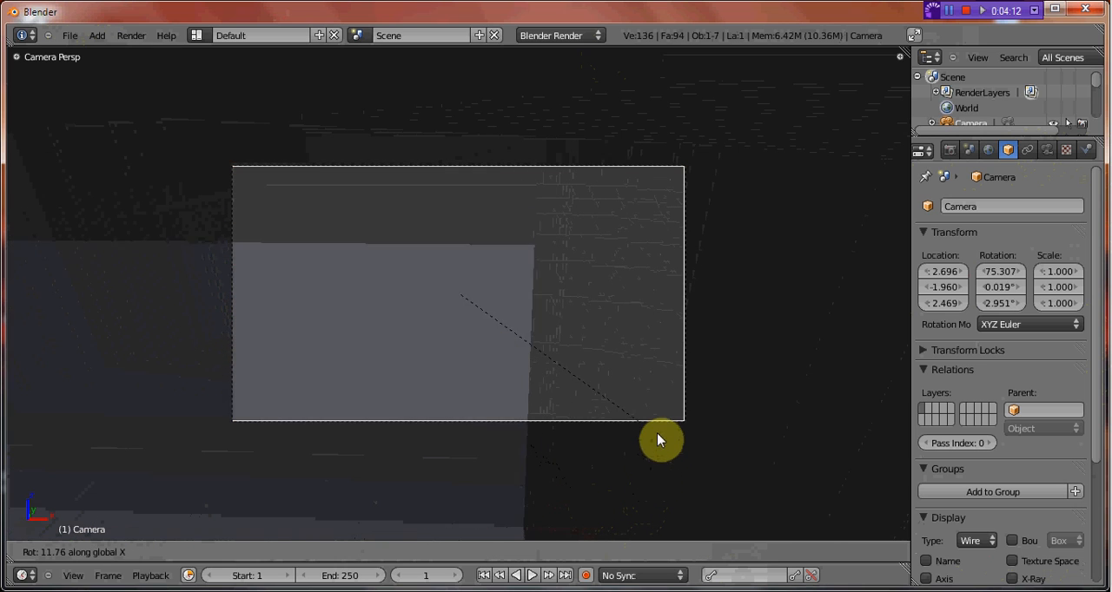
{"action": "left_click", "coordinate": [659, 426]}
{"action": "key", "text": "g"}
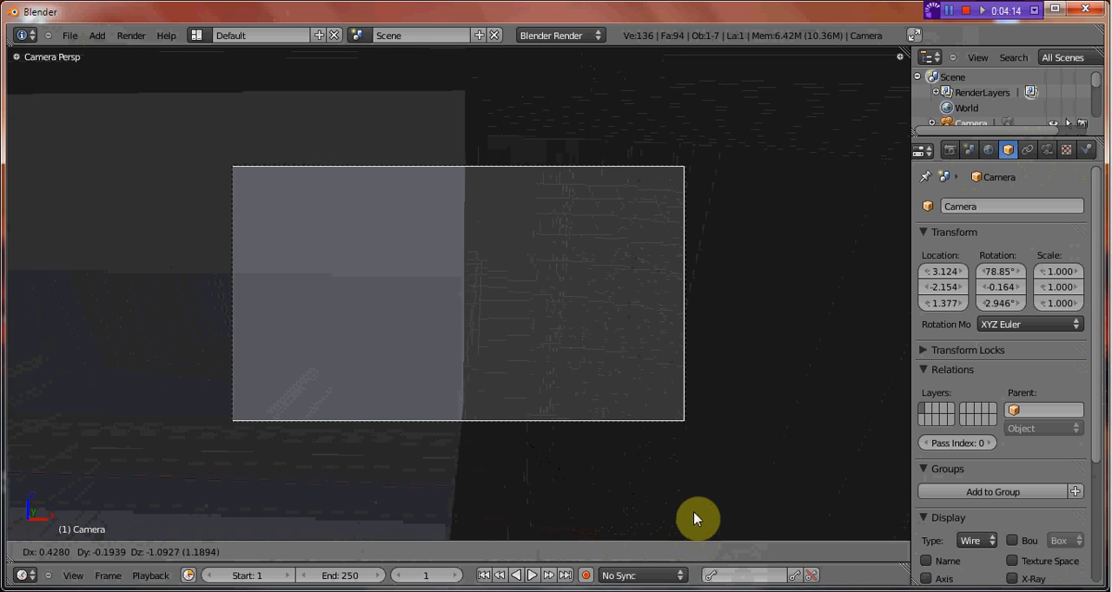
{"action": "left_click", "coordinate": [695, 509]}
Rotate the camera about Z to about 54.4° and shift it to about X 3.34, Y -1.85, Z 1.29.
{"action": "key", "text": "r"}
{"action": "key", "text": "z"}
{"action": "left_click", "coordinate": [640, 276]}
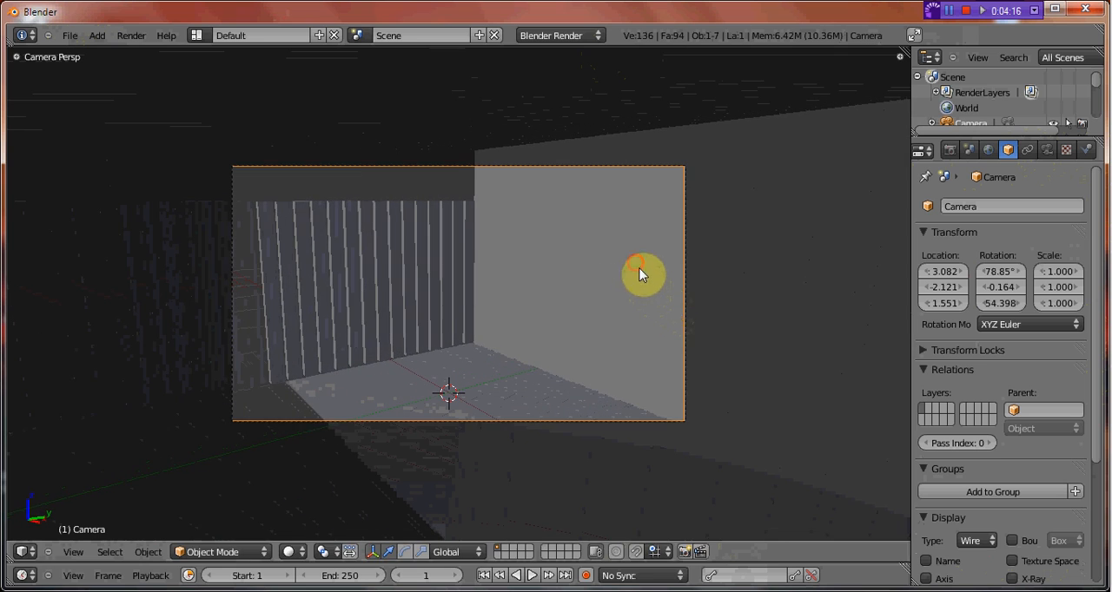
{"action": "key", "text": "g"}
{"action": "left_click", "coordinate": [681, 336]}
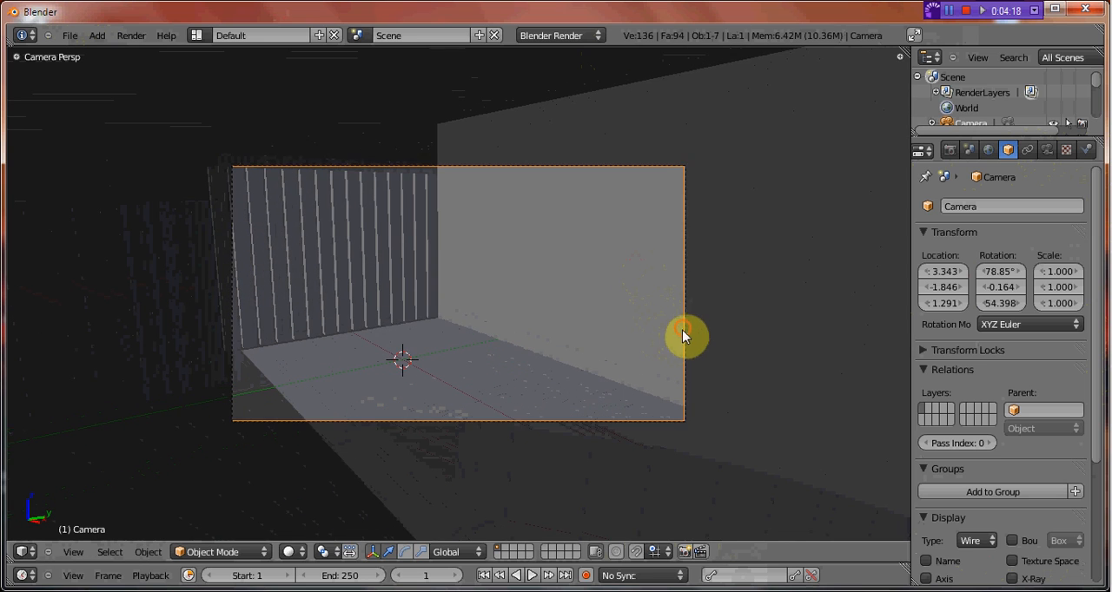
{"action": "scroll", "coordinate": [681, 333], "scroll_direction": "up", "scroll_amount": 3}
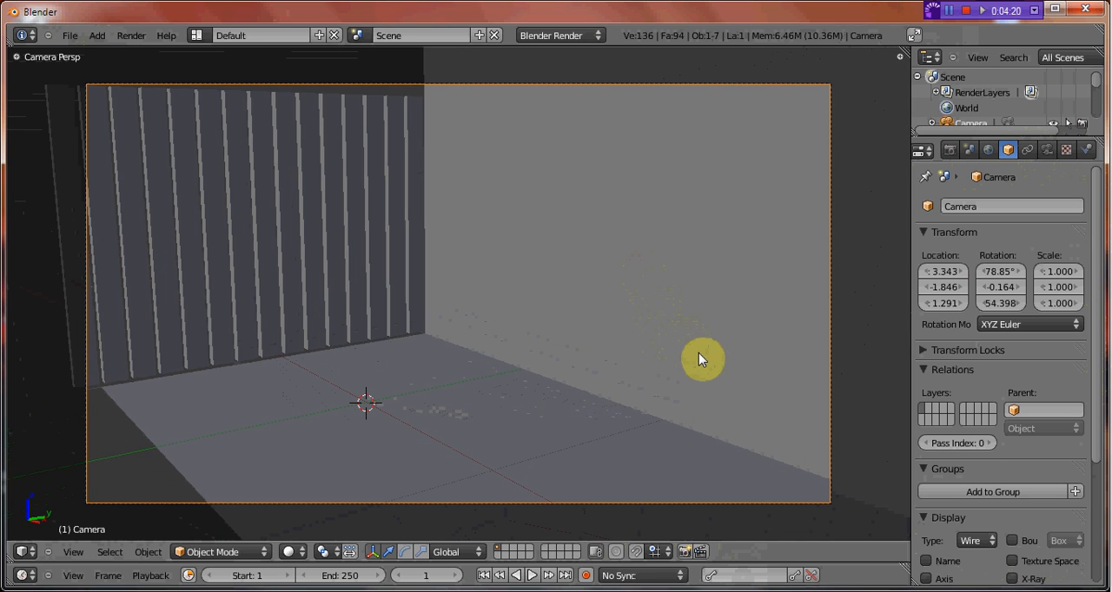
Reposition the camera axis by axis to about X 4.43, Y -2.35, Z 1.51.
{"action": "key", "text": "g"}
{"action": "key", "text": "x"}
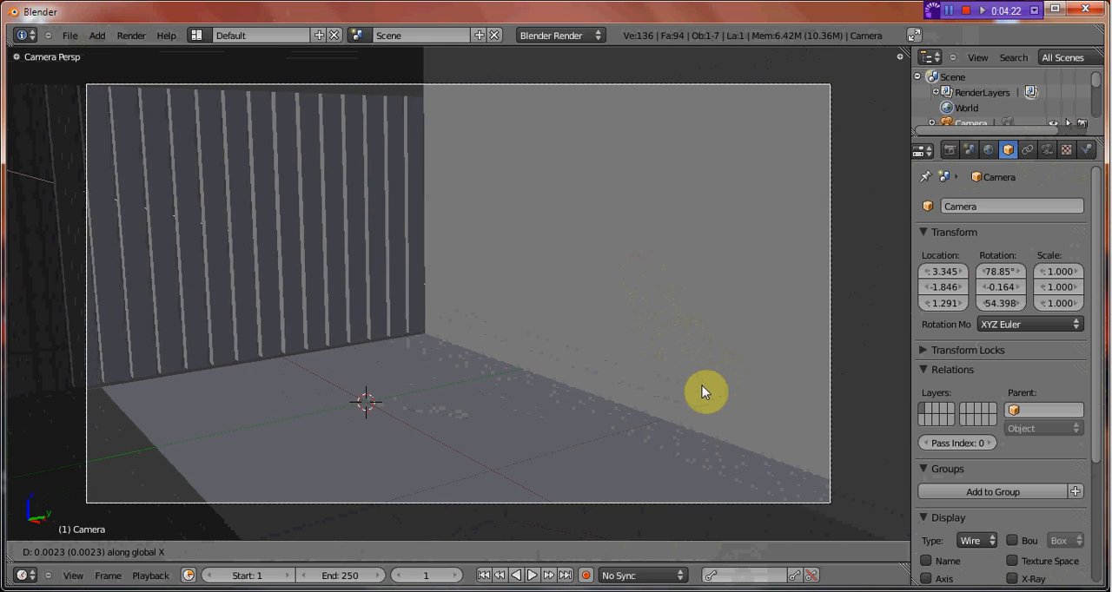
{"action": "left_click", "coordinate": [773, 457]}
{"action": "key", "text": "g"}
{"action": "key", "text": "y"}
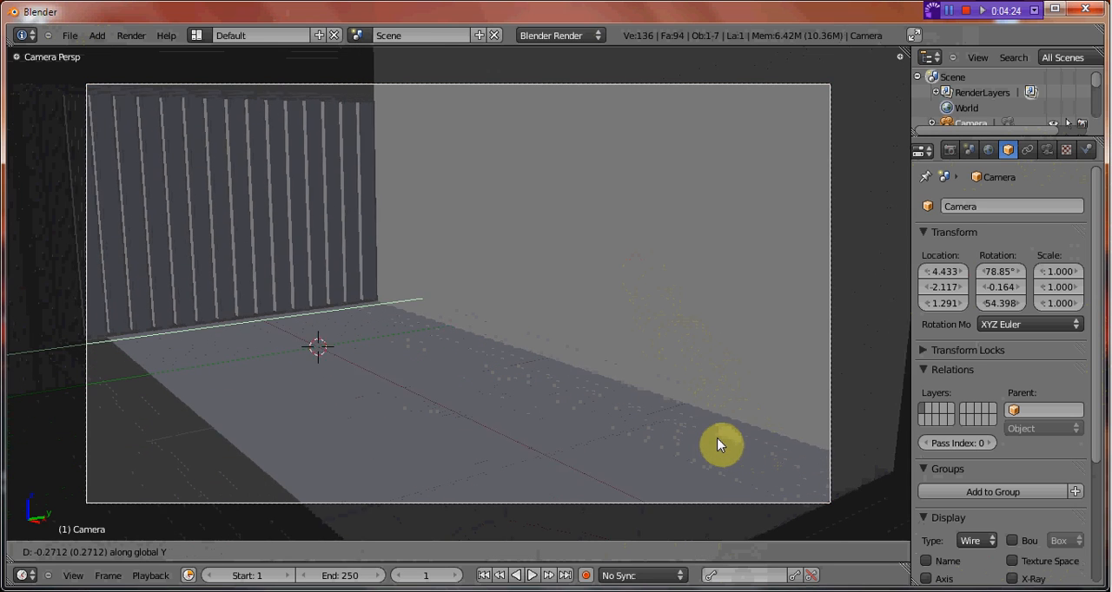
{"action": "left_click", "coordinate": [697, 439]}
{"action": "key", "text": "g"}
{"action": "key", "text": "z"}
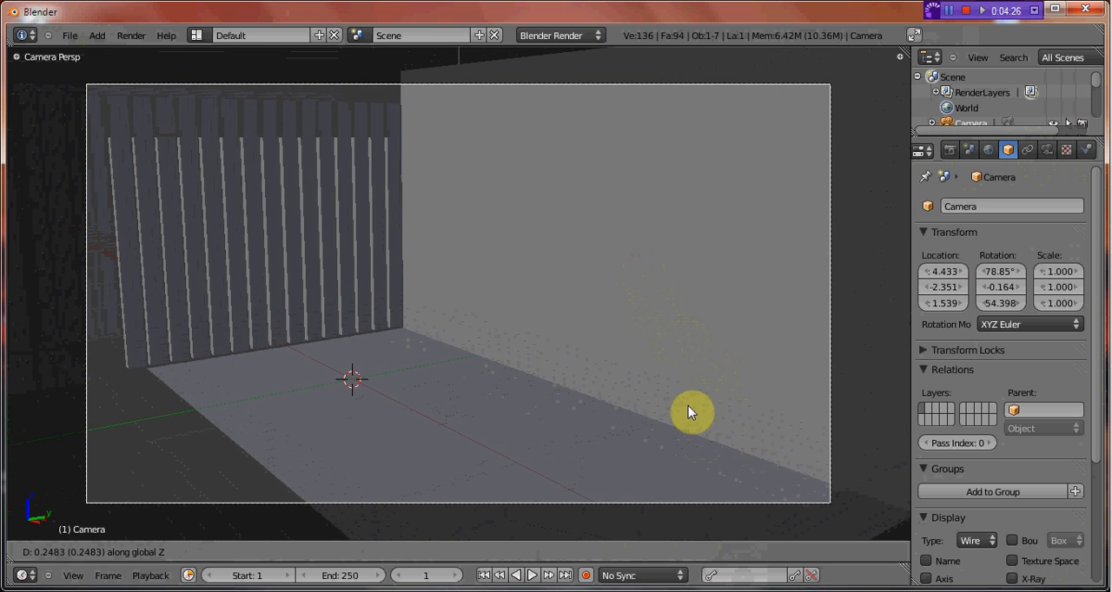
{"action": "left_click", "coordinate": [694, 410]}
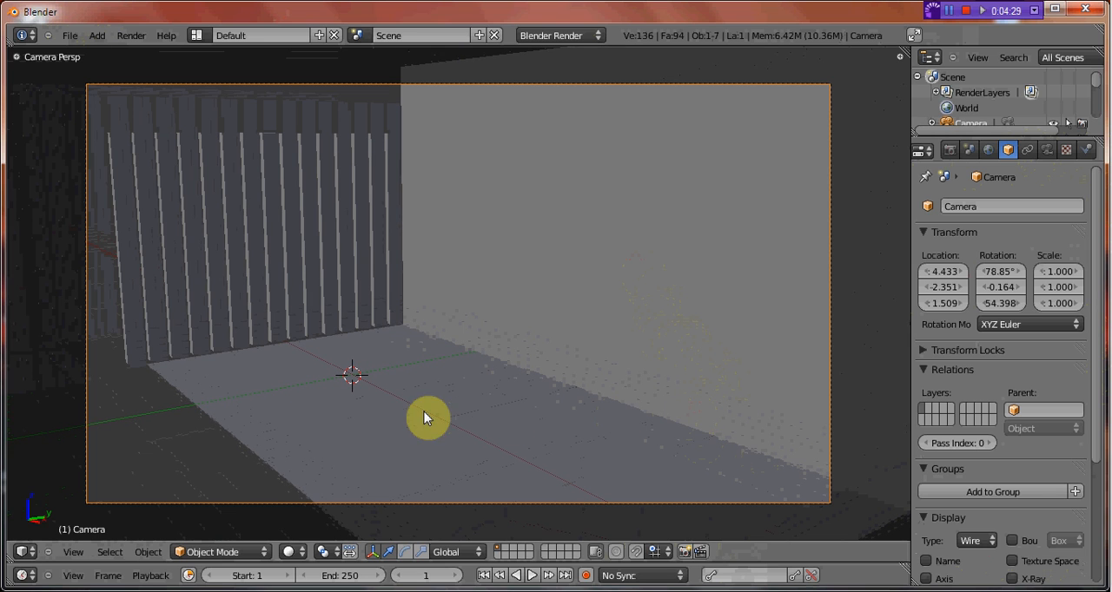
Fine-tune the camera framing by moving it along Y to about -2.12 and raising it to about Z 1.58.
{"action": "key", "text": "g"}
{"action": "key", "text": "y"}
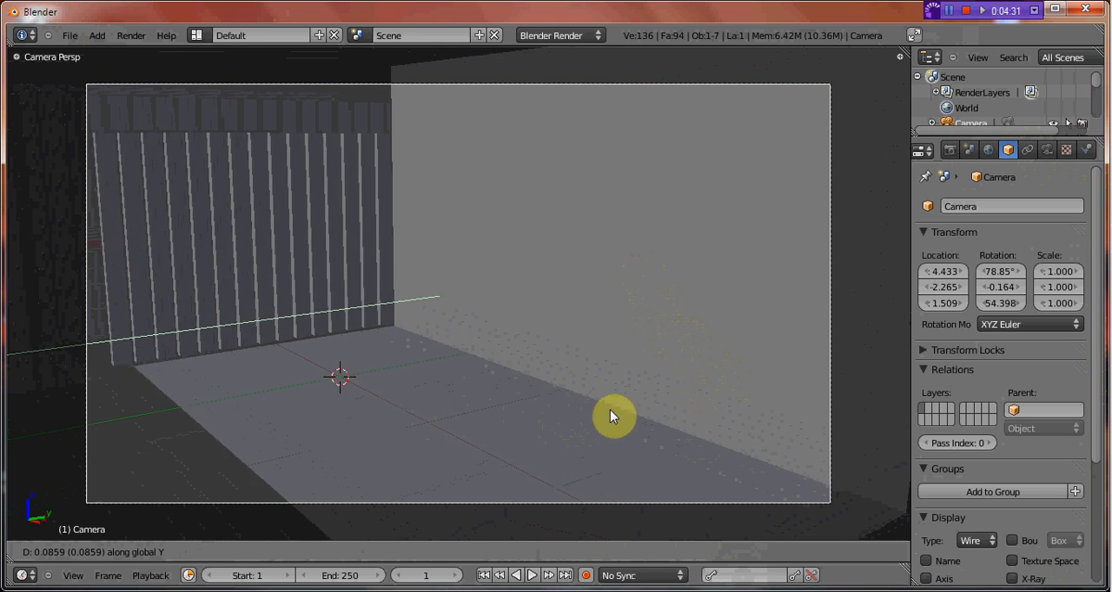
{"action": "left_click", "coordinate": [631, 420]}
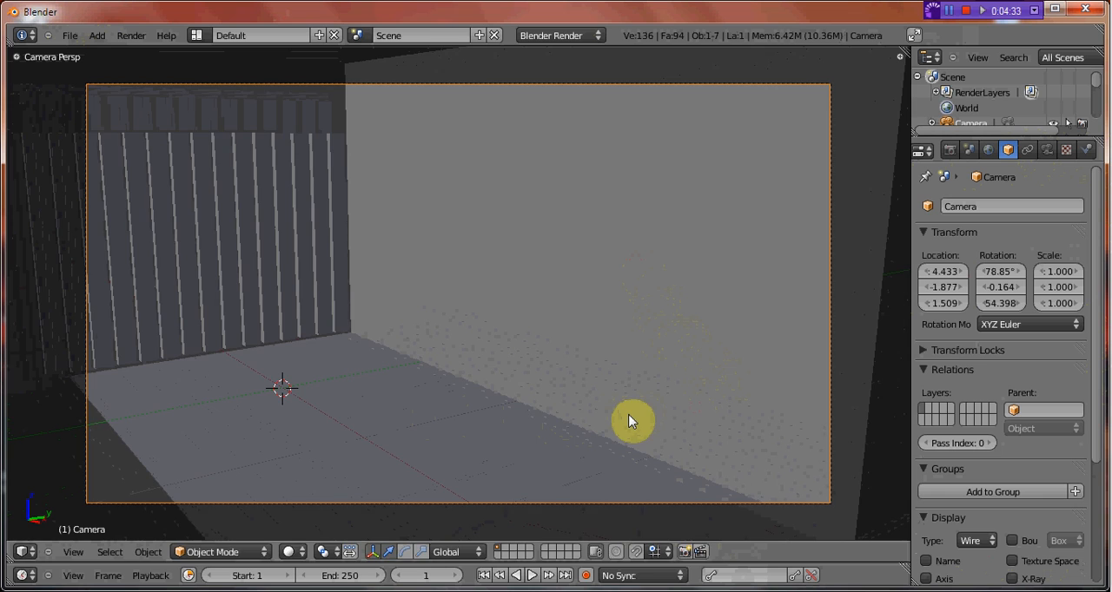
{"action": "key", "text": "g"}
{"action": "key", "text": "y"}
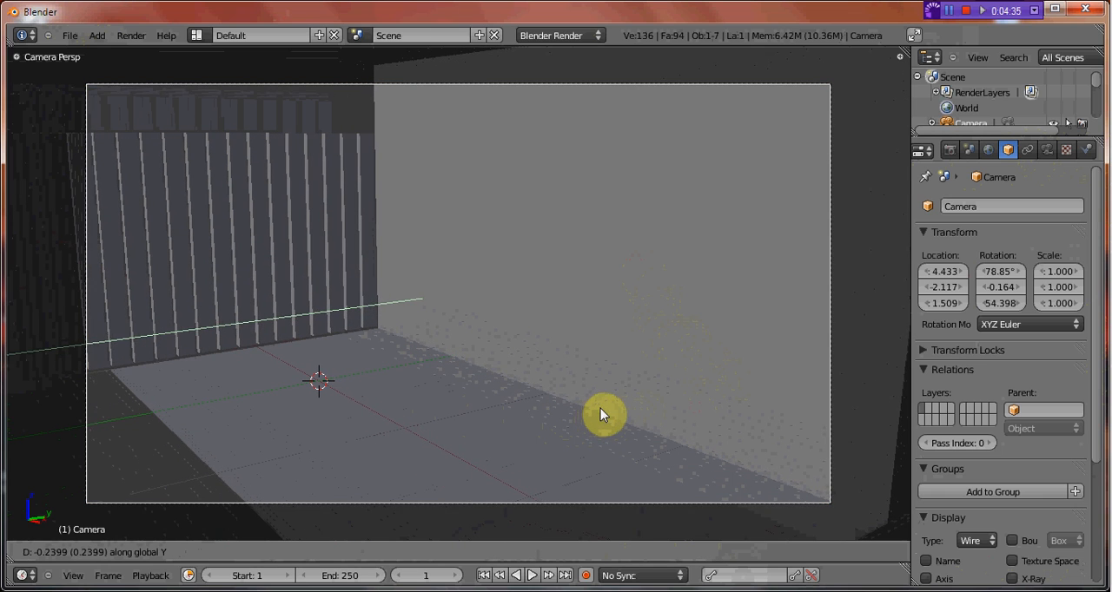
{"action": "left_click", "coordinate": [600, 408]}
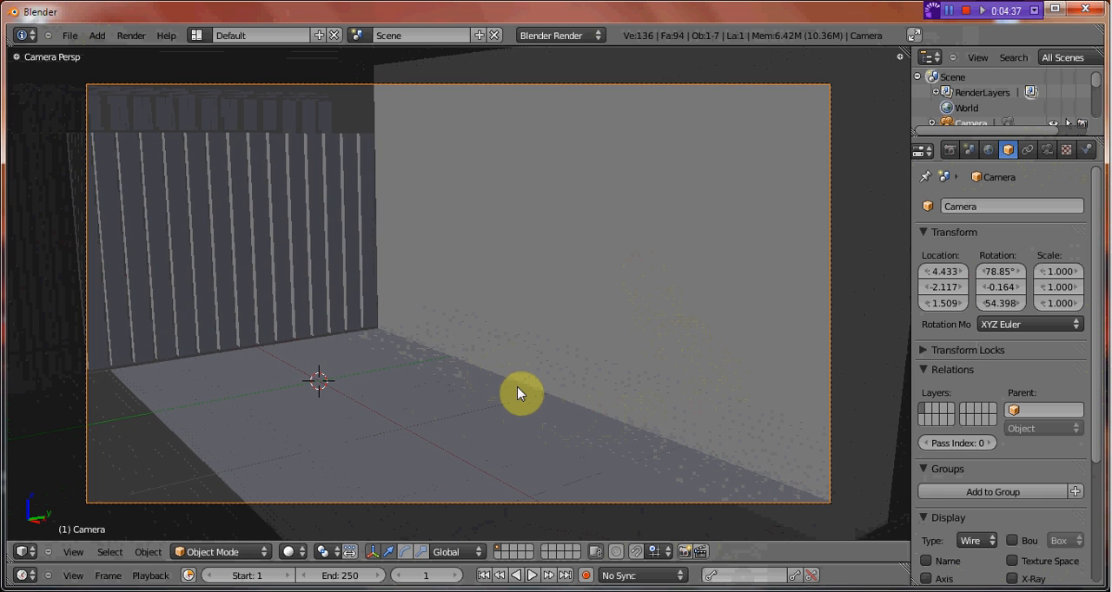
{"action": "key", "text": "g"}
{"action": "key", "text": "z"}
{"action": "left_click", "coordinate": [511, 388]}
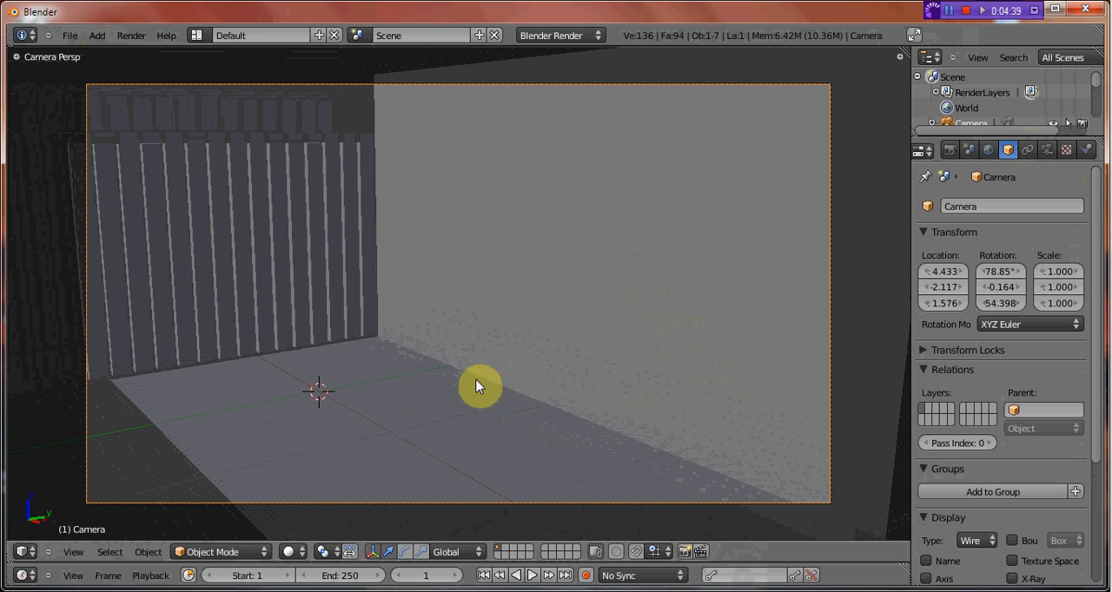
Leave the camera view and scale the camera object down uniformly to about 0.46.
{"action": "middle_click_drag", "start_coordinate": [476, 386], "coordinate": [548, 354]}
{"action": "key", "text": "s"}
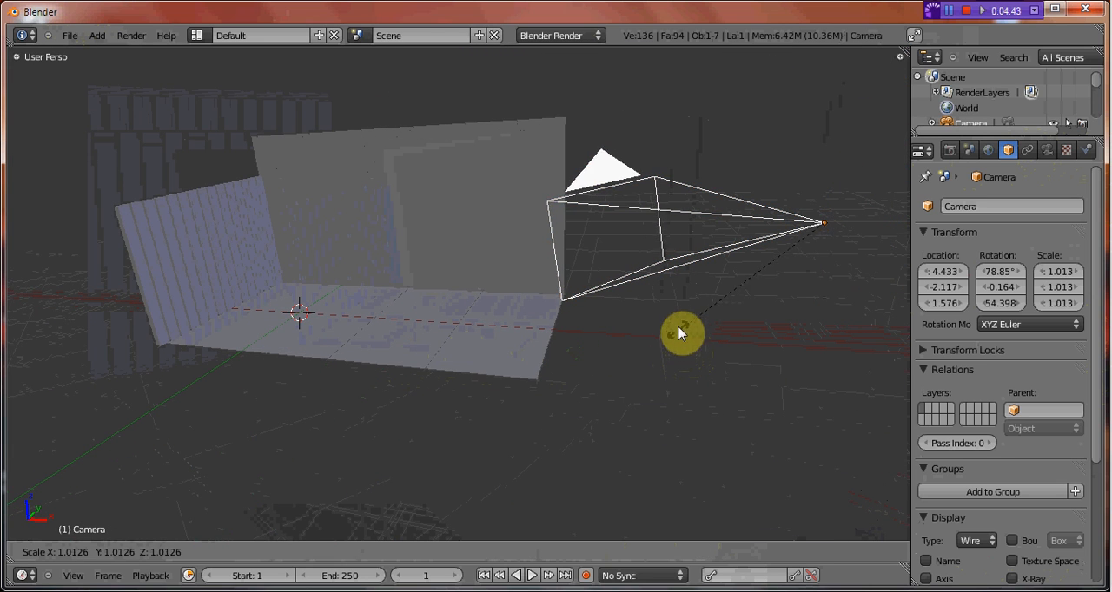
{"action": "left_click", "coordinate": [760, 287]}
{"action": "middle_click_drag", "start_coordinate": [640, 332], "coordinate": [569, 347]}
{"action": "key", "text": "KP_0"}
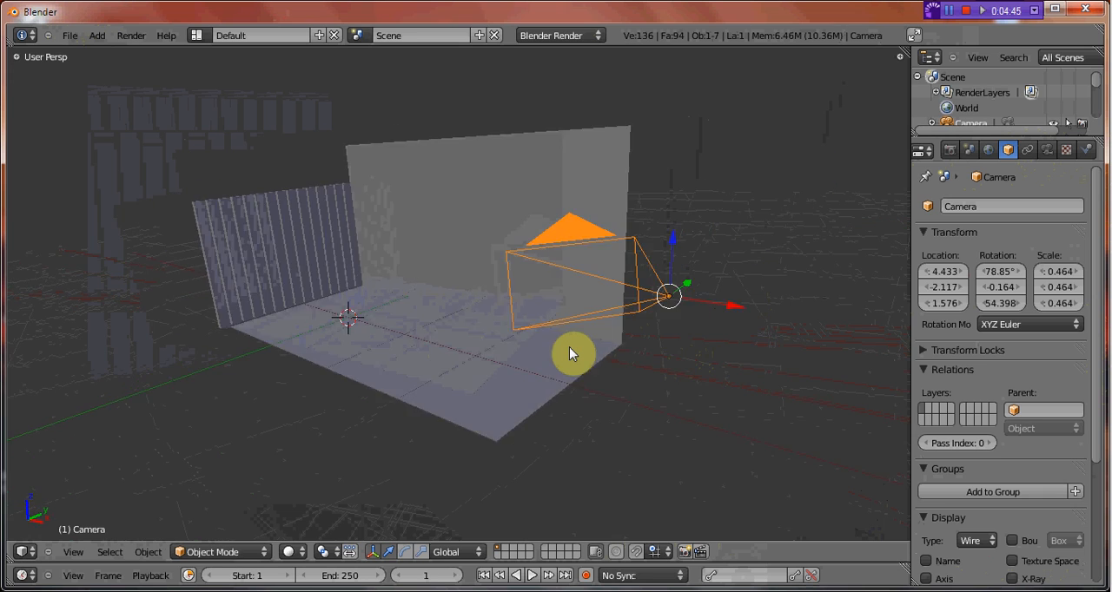
{"action": "key", "text": "KP_0"}
Add a particle system to the floor plane beside the fence and set its type to Hair.
{"action": "scroll", "coordinate": [184, 334], "scroll_direction": "up", "scroll_amount": 3}
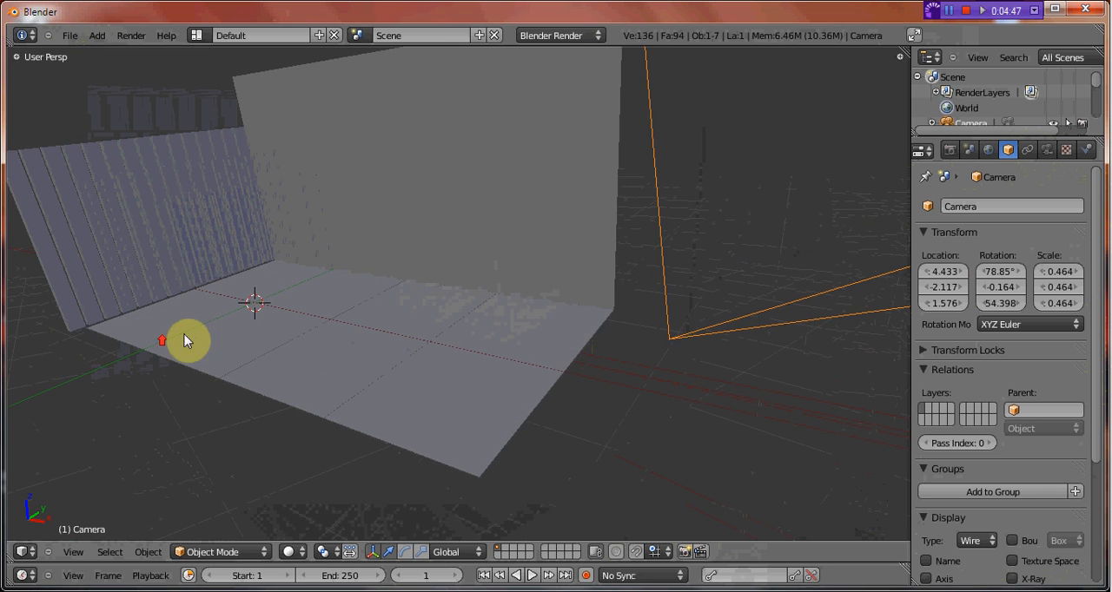
{"action": "middle_click_drag", "start_coordinate": [184, 334], "coordinate": [318, 325]}
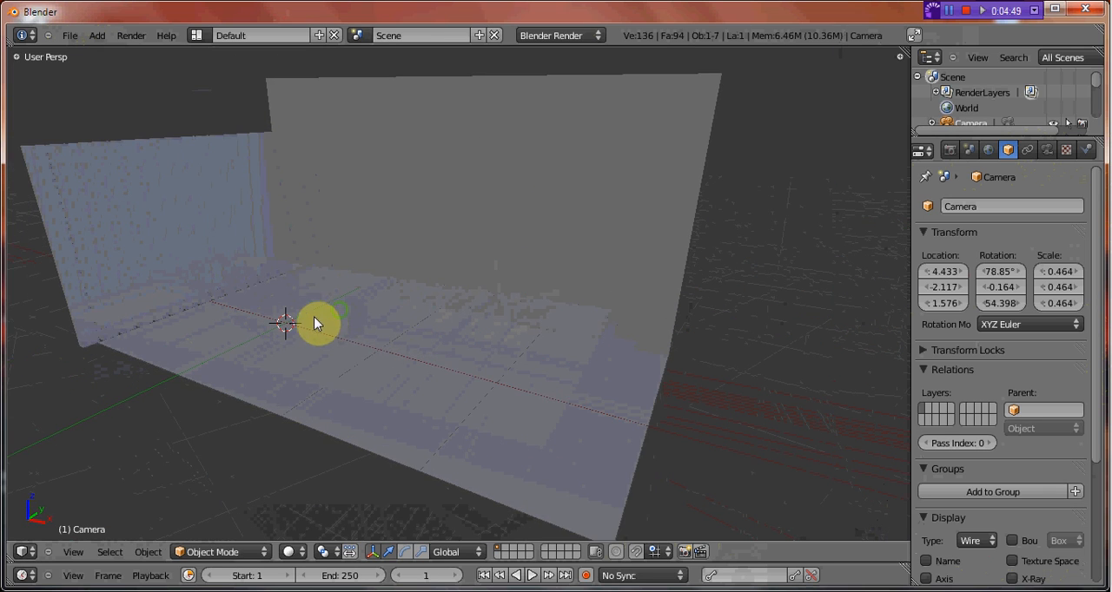
{"action": "mouse_move", "coordinate": [377, 363]}
{"action": "middle_mouse_down"}
{"action": "mouse_move", "coordinate": [382, 396]}
{"action": "mouse_move", "coordinate": [402, 390]}
{"action": "mouse_move", "coordinate": [360, 382]}
{"action": "mouse_move", "coordinate": [385, 385]}
{"action": "mouse_move", "coordinate": [379, 363]}
{"action": "mouse_move", "coordinate": [384, 392]}
{"action": "mouse_move", "coordinate": [358, 373]}
{"action": "middle_mouse_up"}
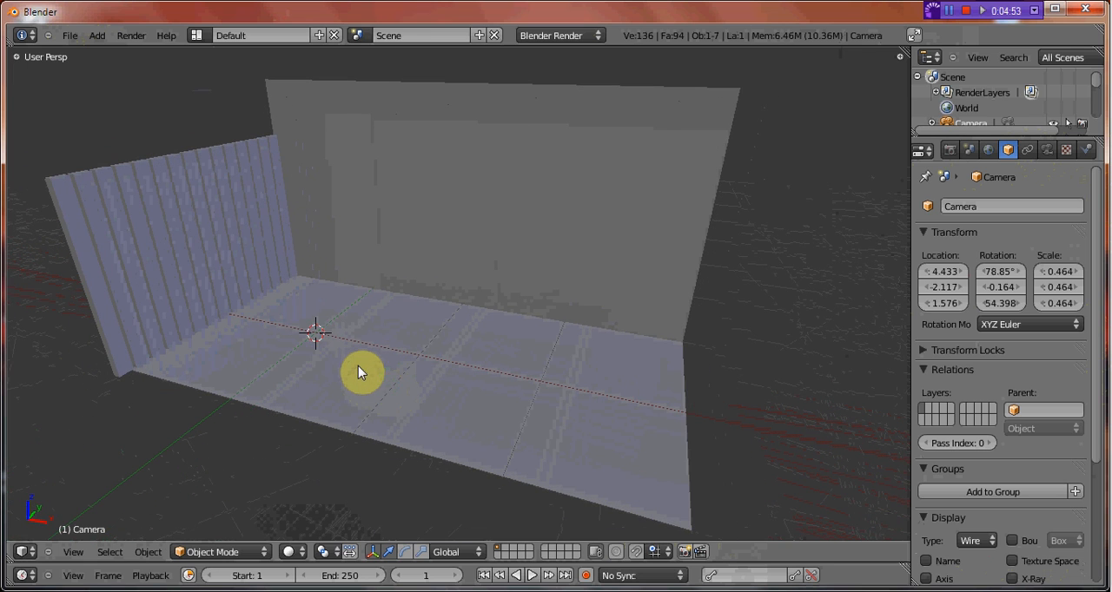
{"action": "right_click", "coordinate": [348, 343]}
{"action": "key", "text": "Tab"}
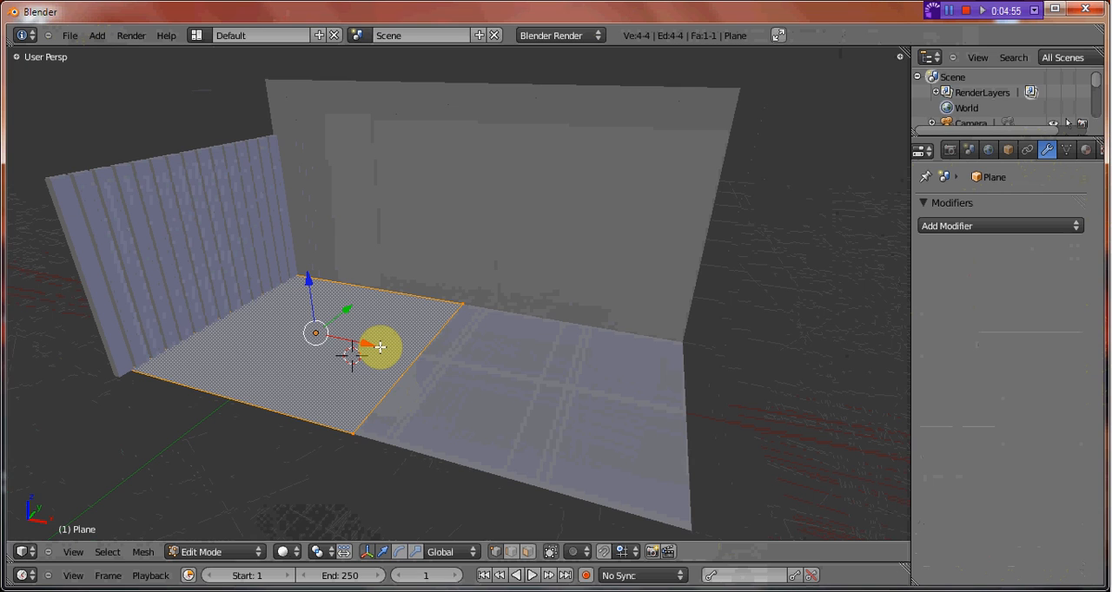
{"action": "key", "text": "Tab"}
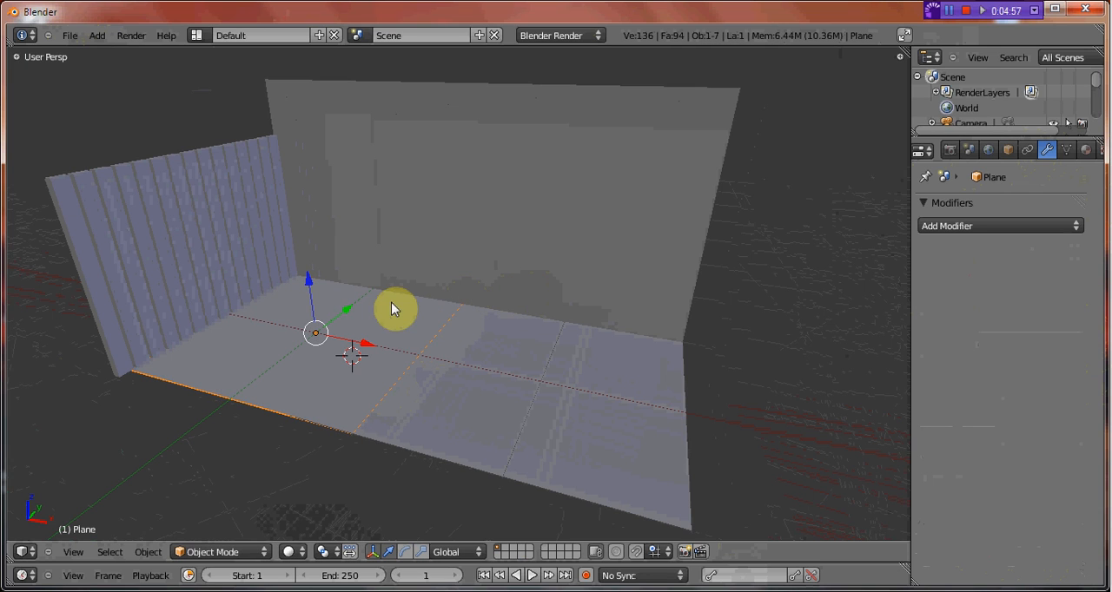
{"action": "left_click", "coordinate": [1087, 152]}
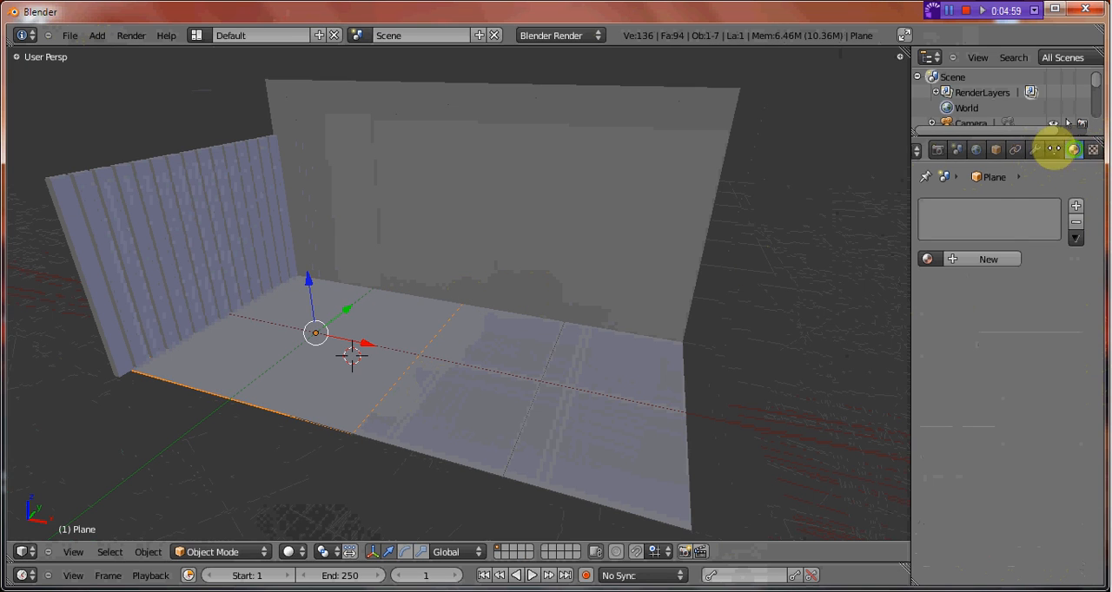
{"action": "left_click", "coordinate": [1089, 151]}
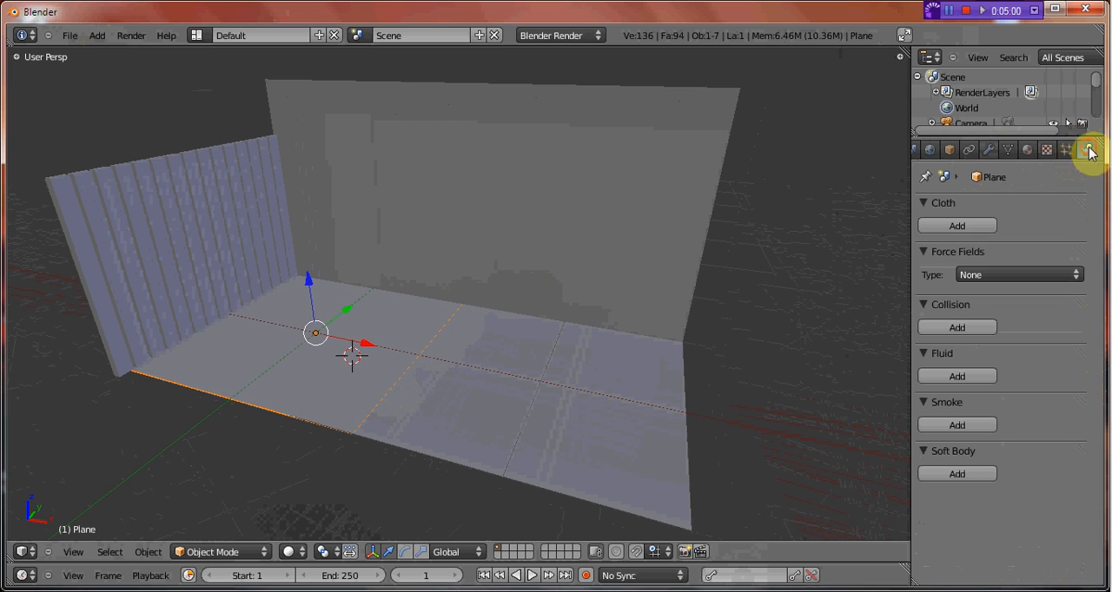
{"action": "left_click", "coordinate": [1064, 151]}
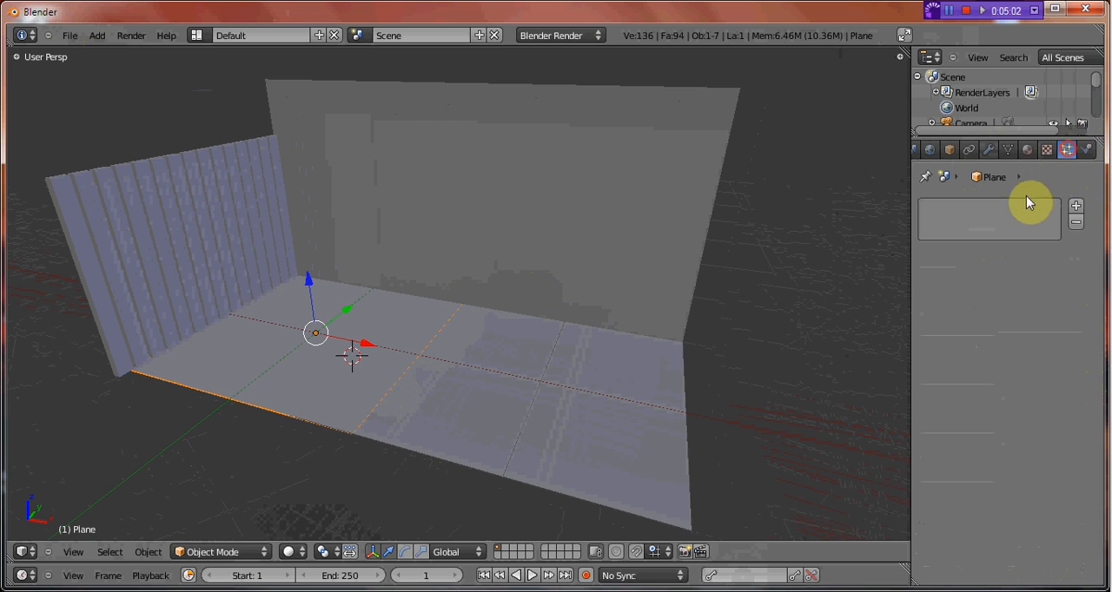
{"action": "left_click", "coordinate": [1077, 206]}
{"action": "left_click", "coordinate": [1012, 292]}
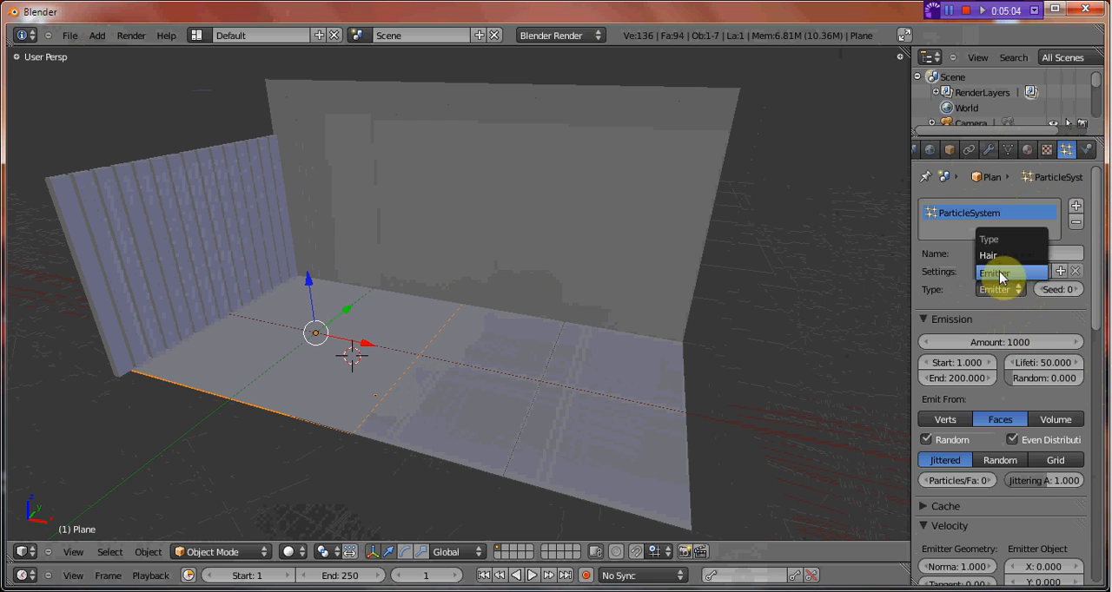
{"action": "left_click", "coordinate": [999, 255]}
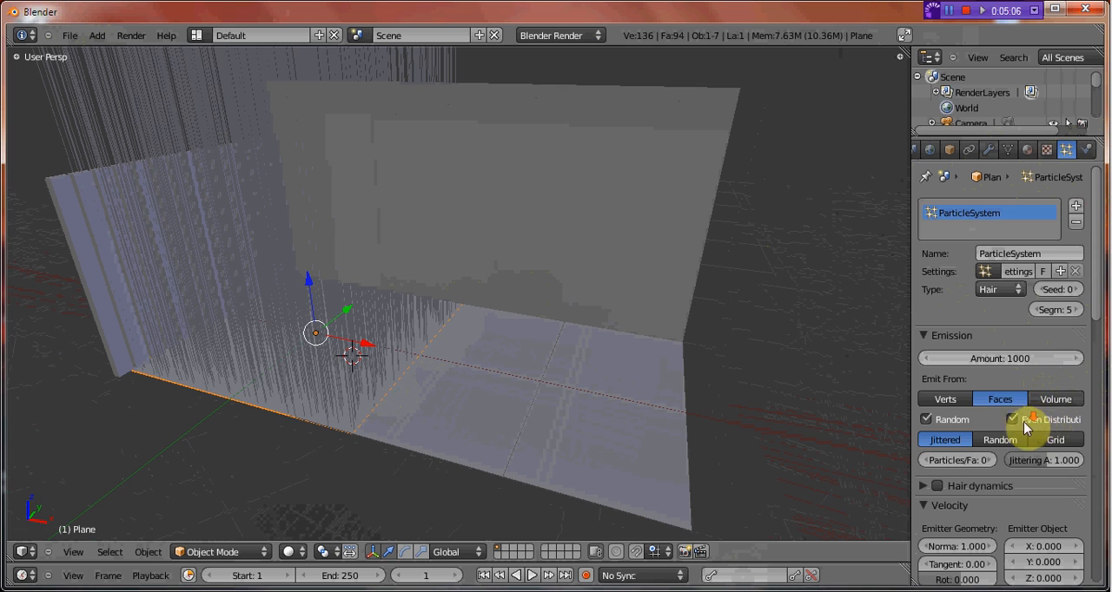
Shorten the floor's hair with a normal velocity of 0.04 and increase the emission amount.
{"action": "scroll", "coordinate": [977, 494], "scroll_direction": "down", "scroll_amount": 3}
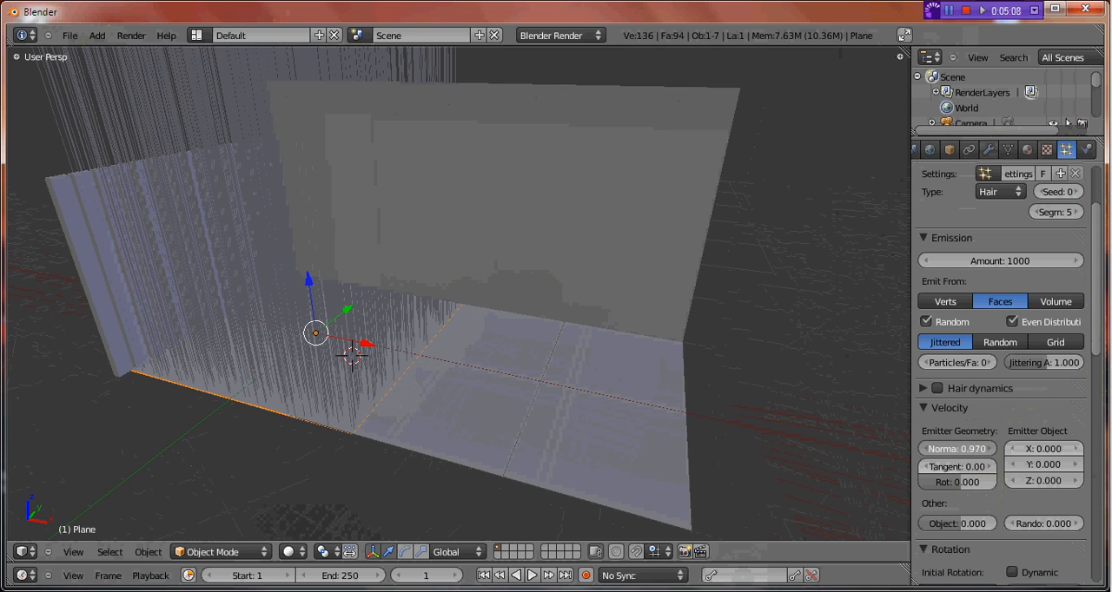
{"action": "left_click_drag", "start_coordinate": [956, 449], "coordinate": [905, 449]}
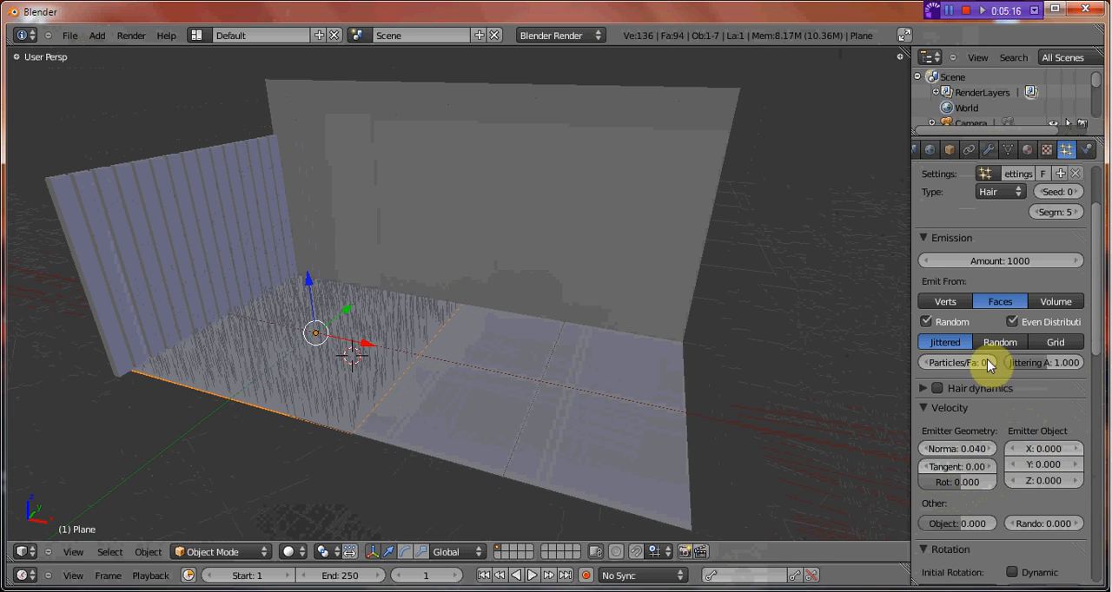
{"action": "left_click_drag", "start_coordinate": [997, 263], "coordinate": [1038, 262]}
{"action": "scroll", "coordinate": [1008, 417], "scroll_direction": "down", "scroll_amount": 5}
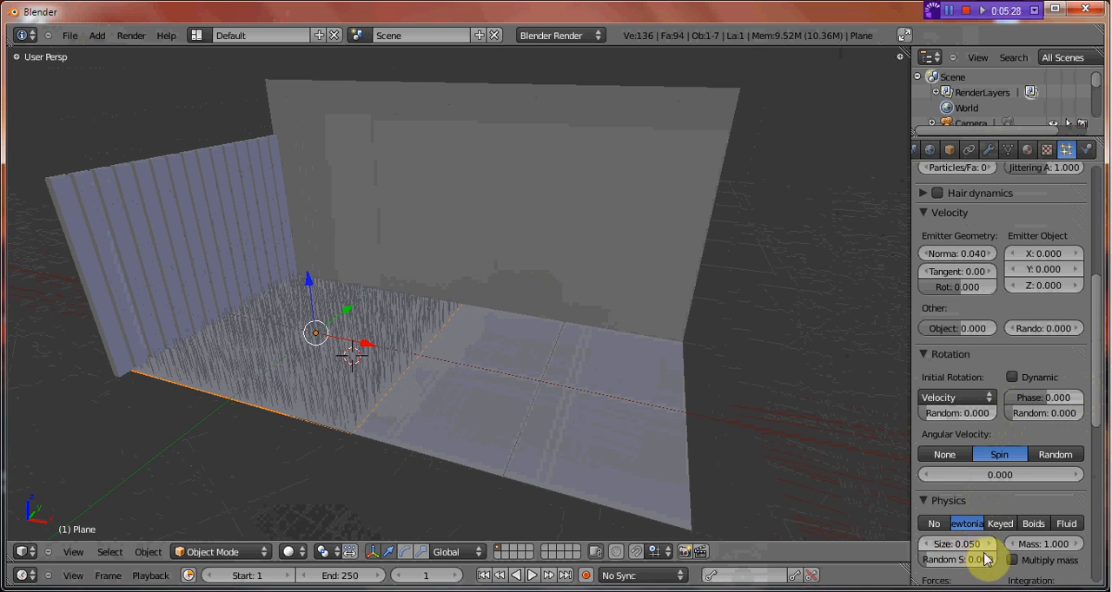
Give the floor's hair an emitter rotation velocity of -0.194 and a random velocity of 0.030.
{"action": "scroll", "coordinate": [1008, 380], "scroll_direction": "up", "scroll_amount": 4}
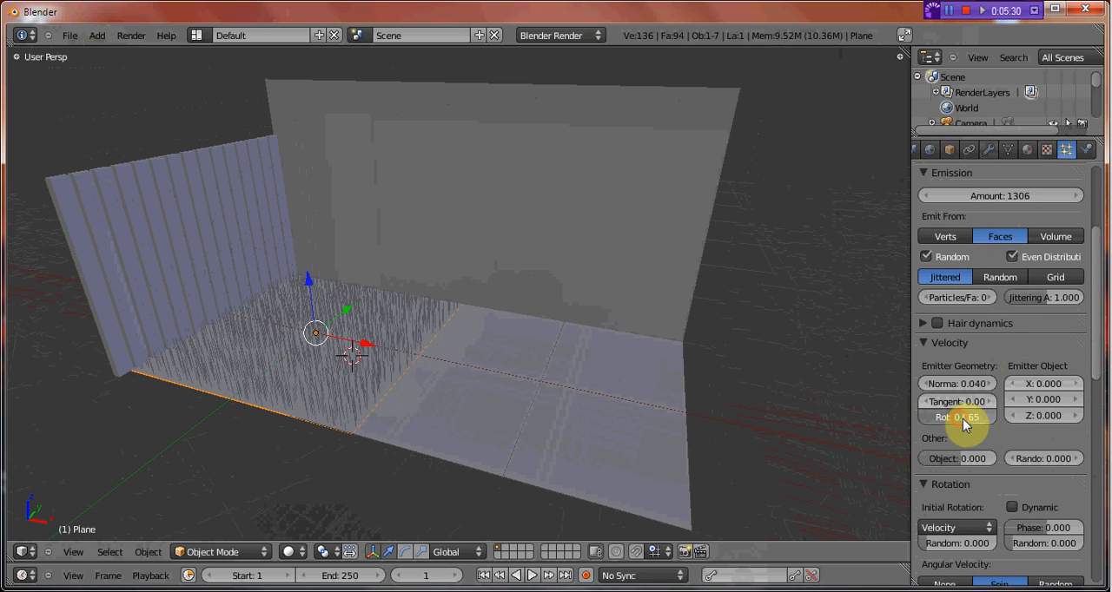
{"action": "left_click_drag", "start_coordinate": [957, 418], "coordinate": [1012, 407]}
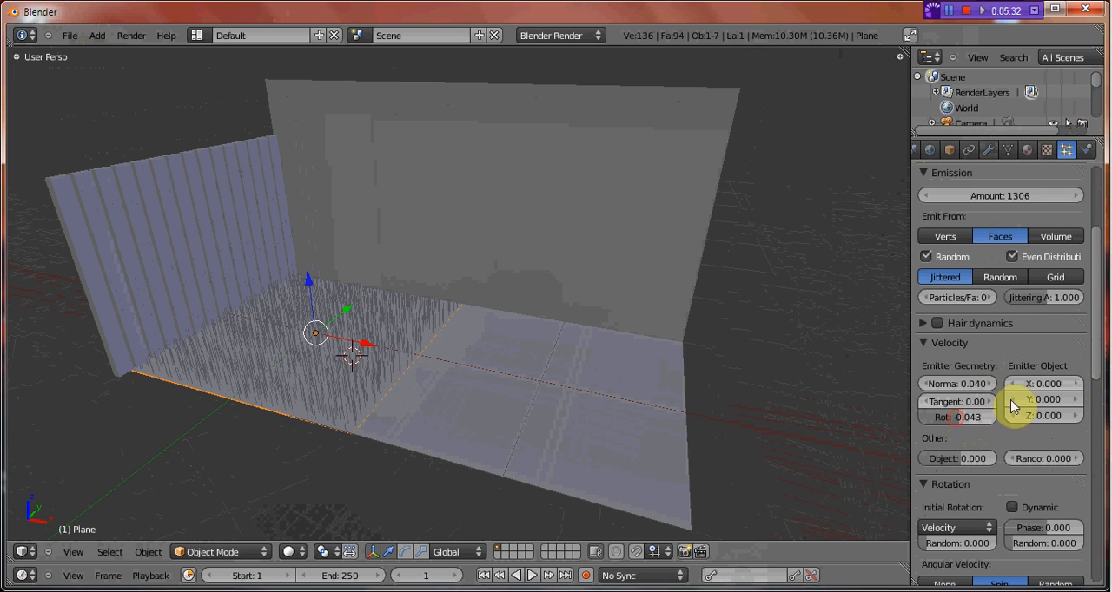
{"action": "left_click_drag", "start_coordinate": [1071, 385], "coordinate": [1036, 425]}
{"action": "scroll", "coordinate": [1036, 425], "scroll_direction": "down", "scroll_amount": 3}
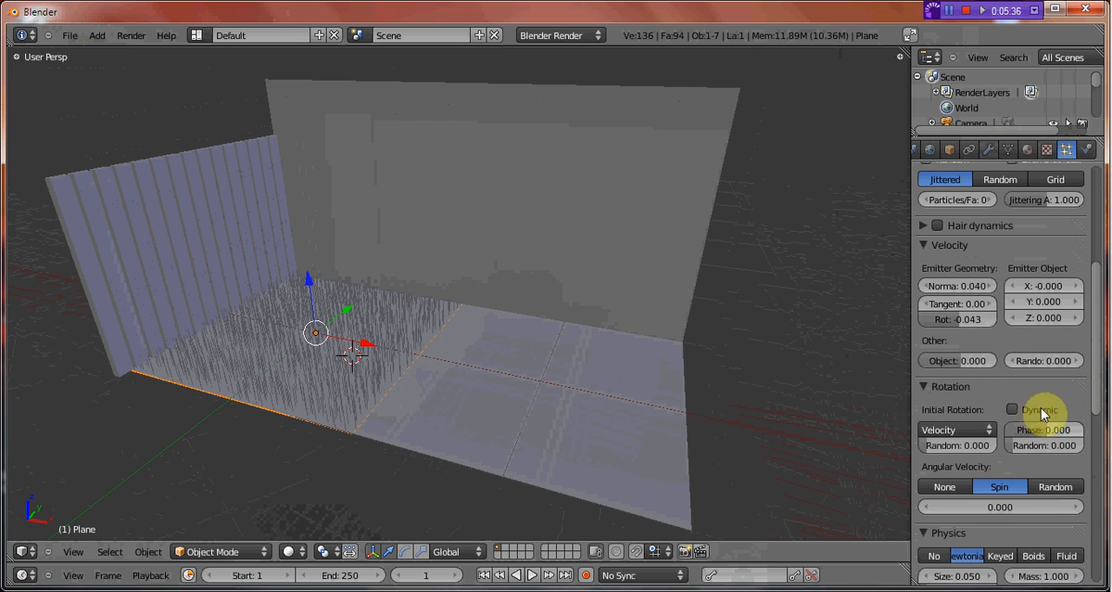
{"action": "scroll", "coordinate": [1074, 432], "scroll_direction": "down", "scroll_amount": 1}
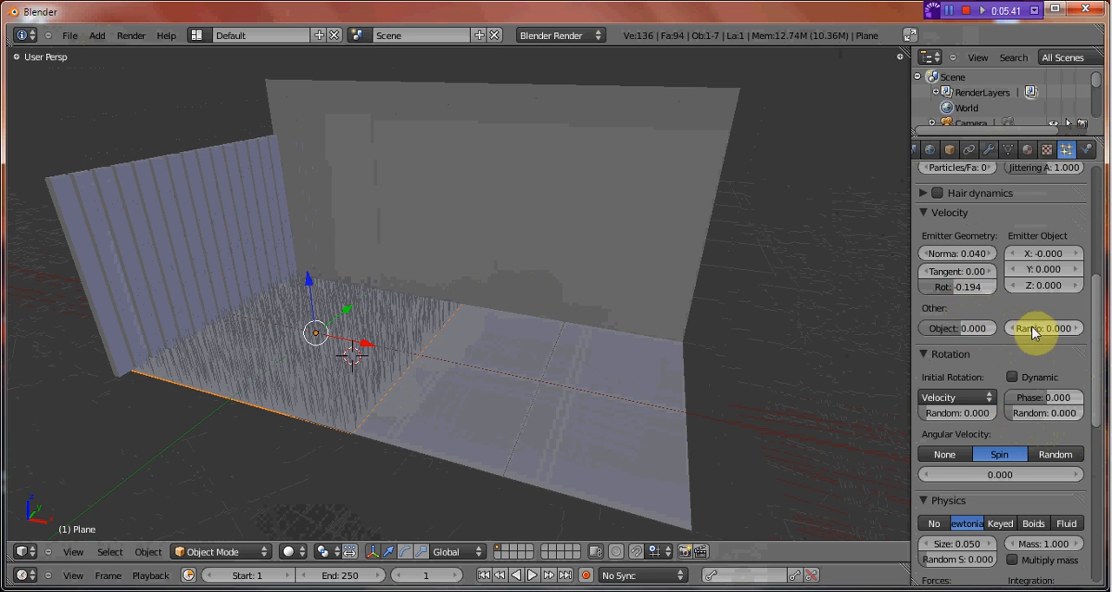
{"action": "left_click_drag", "start_coordinate": [1034, 333], "coordinate": [1051, 333]}
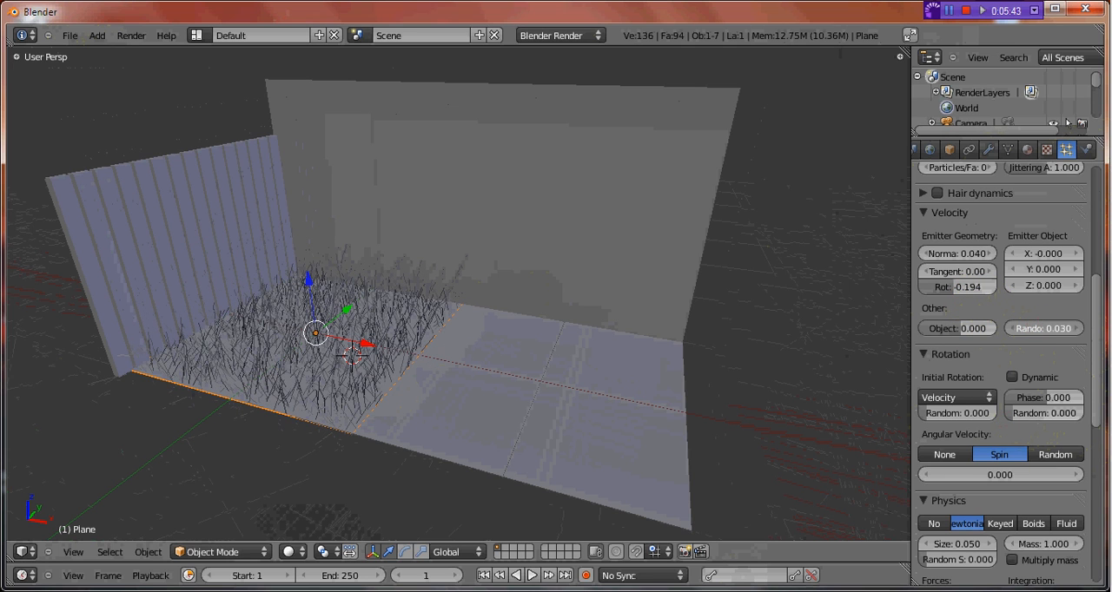
Increase the floor's hair emission amount to 2273.
{"action": "scroll", "coordinate": [543, 335], "scroll_direction": "up", "scroll_amount": 2}
{"action": "middle_click_drag", "start_coordinate": [543, 335], "coordinate": [514, 347]}
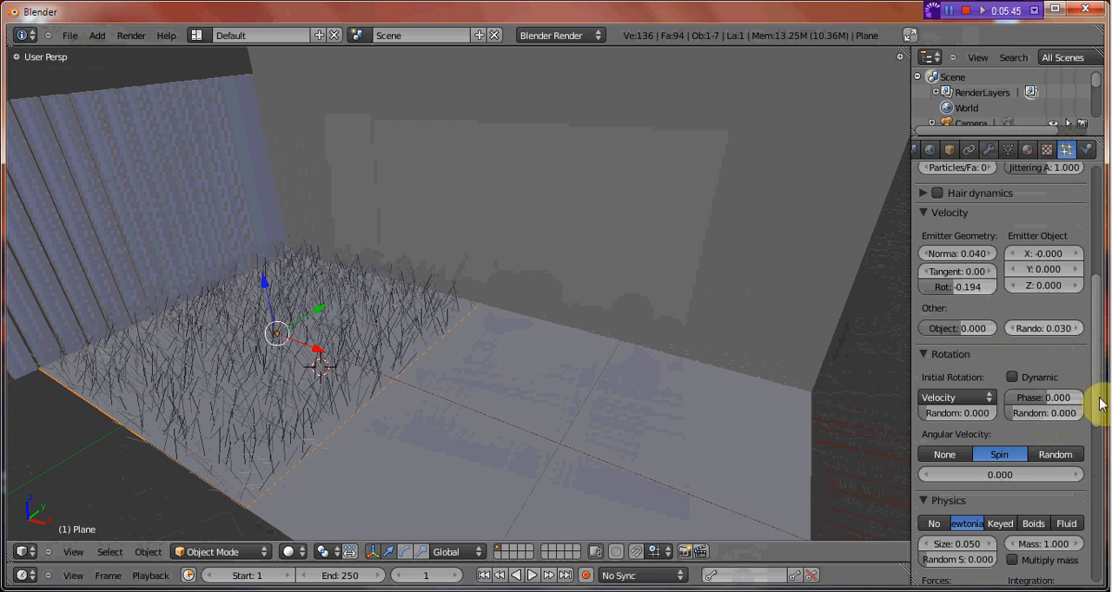
{"action": "scroll", "coordinate": [1043, 313], "scroll_direction": "up", "scroll_amount": 8}
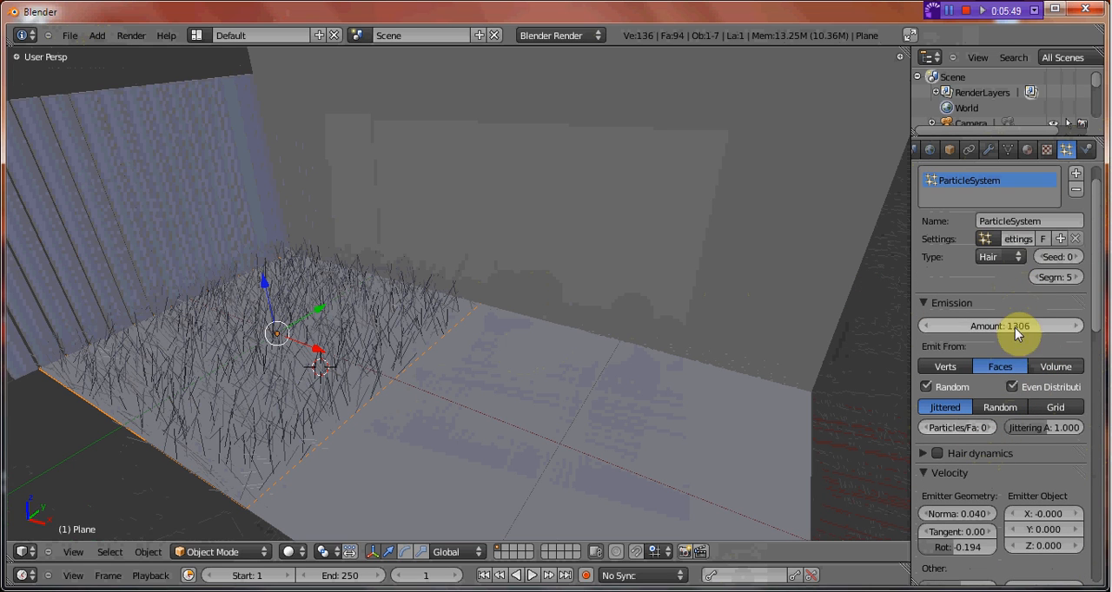
{"action": "left_click_drag", "start_coordinate": [1014, 322], "coordinate": [1077, 322]}
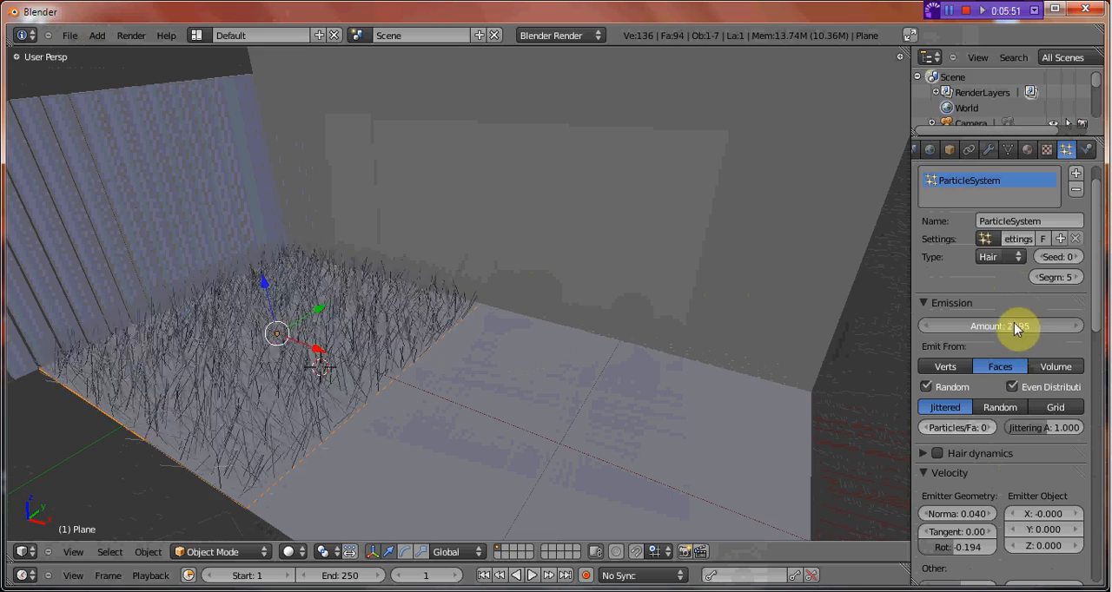
{"action": "scroll", "coordinate": [404, 329], "scroll_direction": "down", "scroll_amount": 3}
{"action": "scroll", "coordinate": [402, 328], "scroll_direction": "up", "scroll_amount": 3}
{"action": "middle_click_drag", "start_coordinate": [349, 302], "coordinate": [373, 330]}
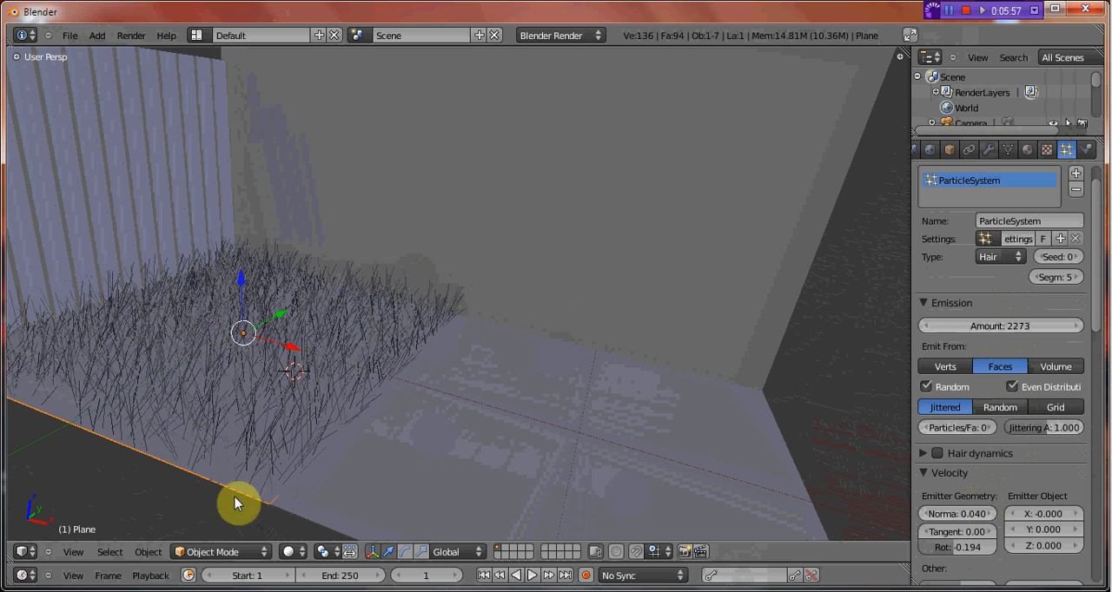
{"action": "middle_click_drag", "start_coordinate": [248, 392], "coordinate": [347, 387]}
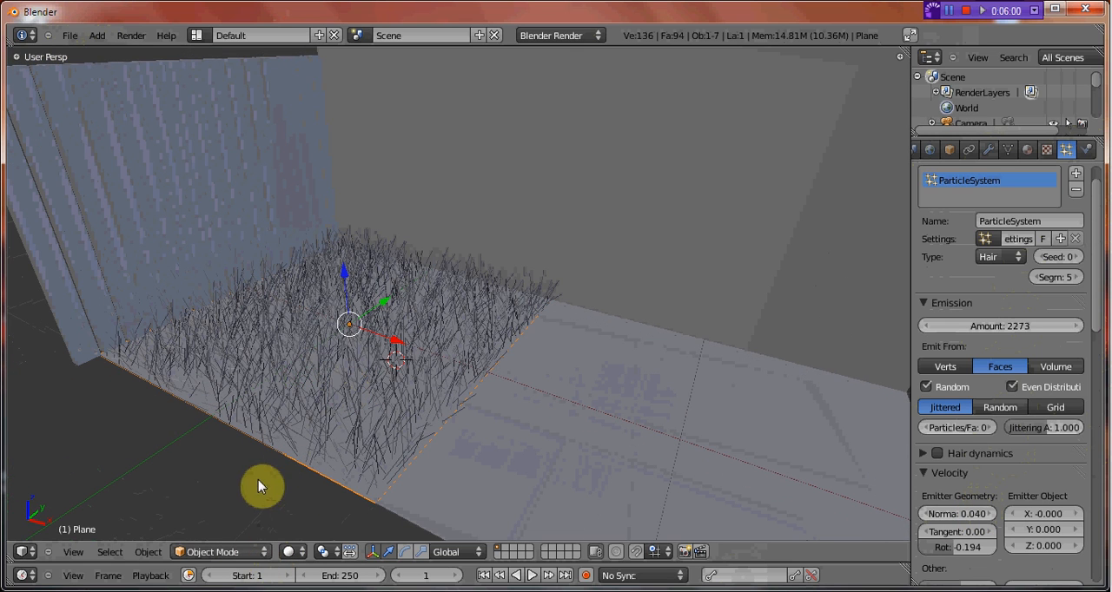
Switch the floor plane to Particle Mode and choose the Comb brush.
{"action": "left_click", "coordinate": [244, 553]}
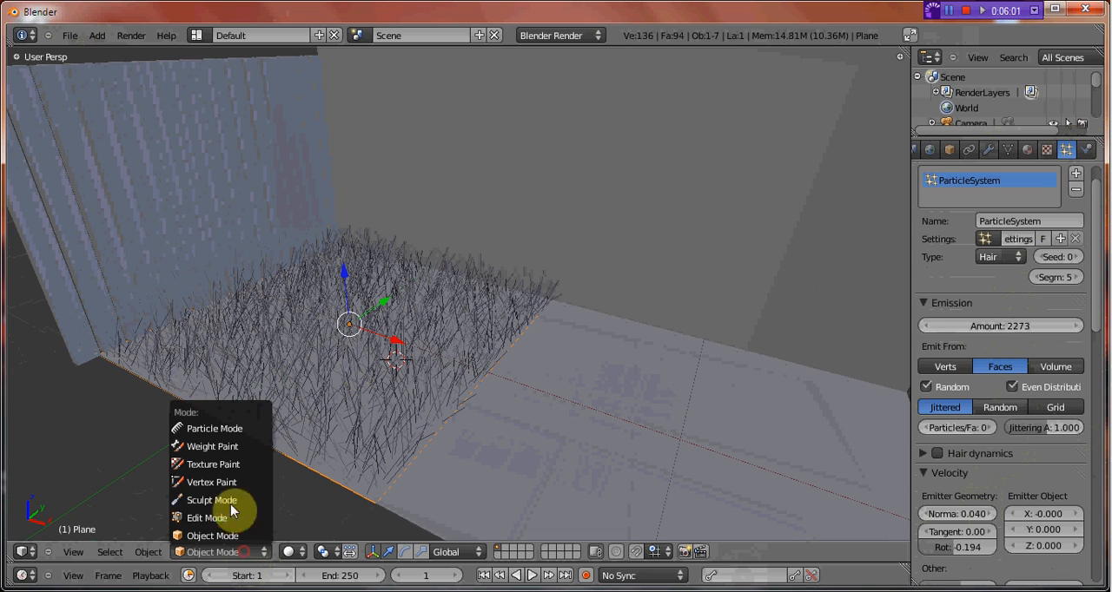
{"action": "left_click", "coordinate": [241, 428]}
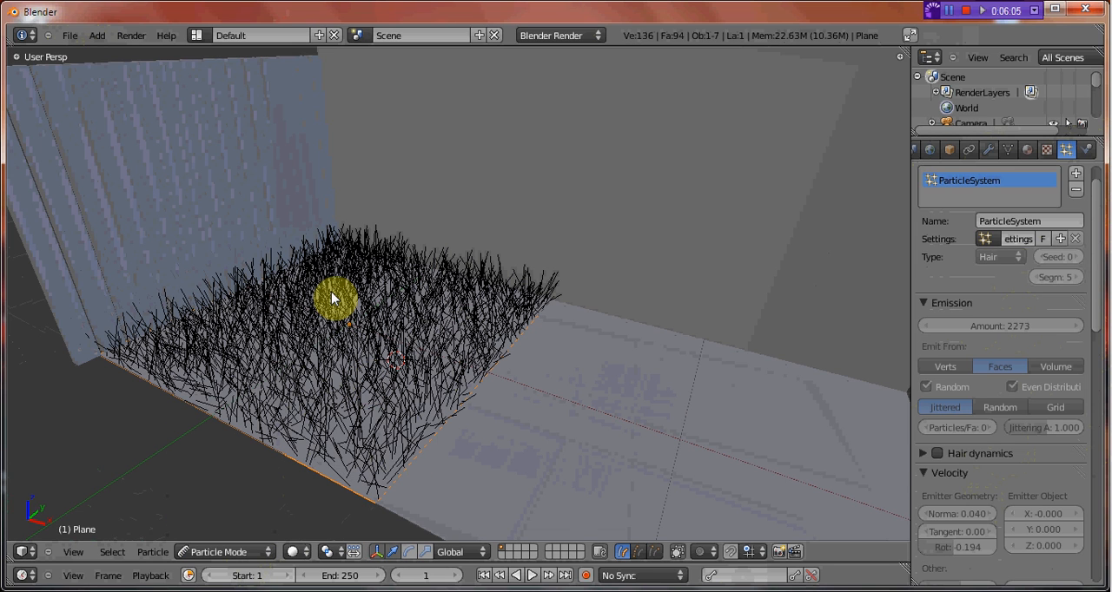
{"action": "key", "text": "t"}
{"action": "left_click", "coordinate": [44, 97]}
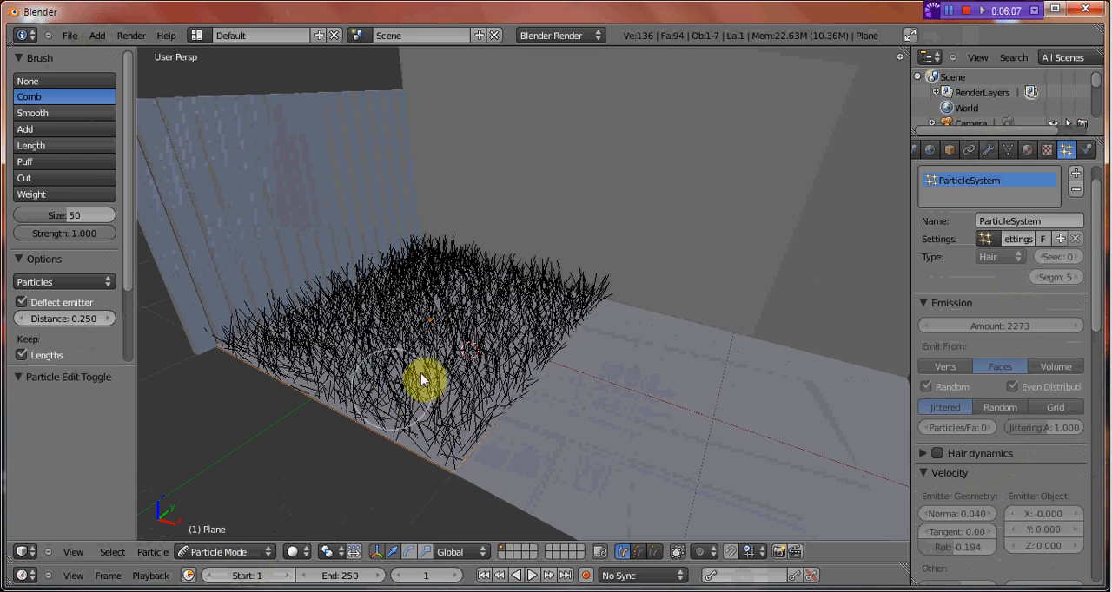
Try combing the floor's hair at full strength, and again with brush size 13 and strength 0.599, undoing the strokes.
{"action": "mouse_move", "coordinate": [512, 346]}
{"action": "left_mouse_down"}
{"action": "mouse_move", "coordinate": [516, 322]}
{"action": "mouse_move", "coordinate": [402, 313]}
{"action": "mouse_move", "coordinate": [311, 377]}
{"action": "mouse_move", "coordinate": [452, 388]}
{"action": "mouse_move", "coordinate": [415, 417]}
{"action": "mouse_move", "coordinate": [267, 327]}
{"action": "mouse_move", "coordinate": [471, 241]}
{"action": "mouse_move", "coordinate": [340, 316]}
{"action": "mouse_move", "coordinate": [340, 330]}
{"action": "mouse_move", "coordinate": [538, 325]}
{"action": "left_mouse_up"}
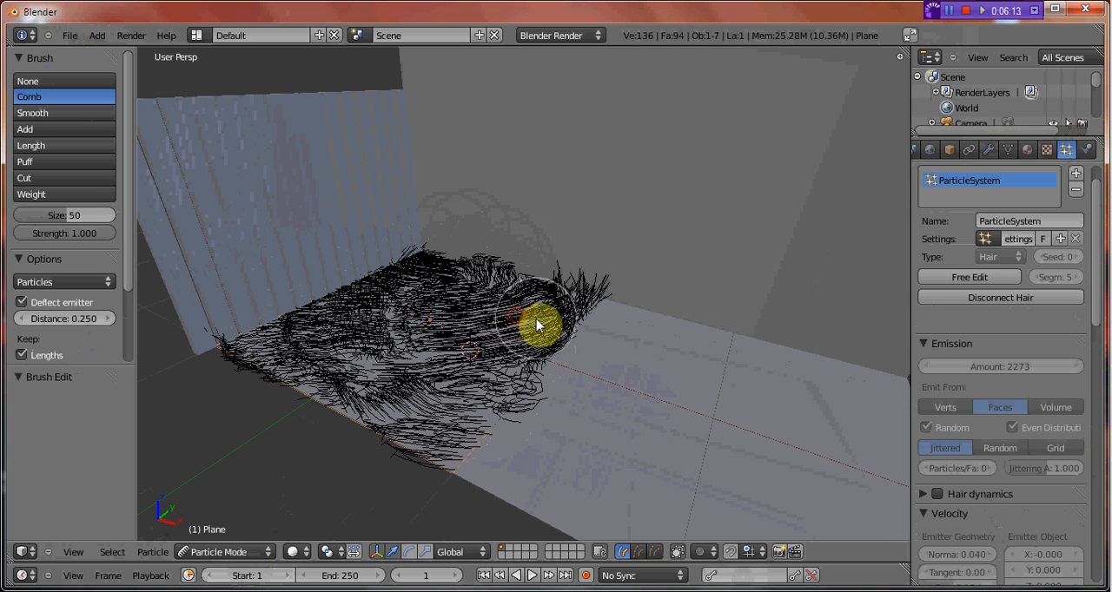
{"action": "key", "text": "ctrl+z"}
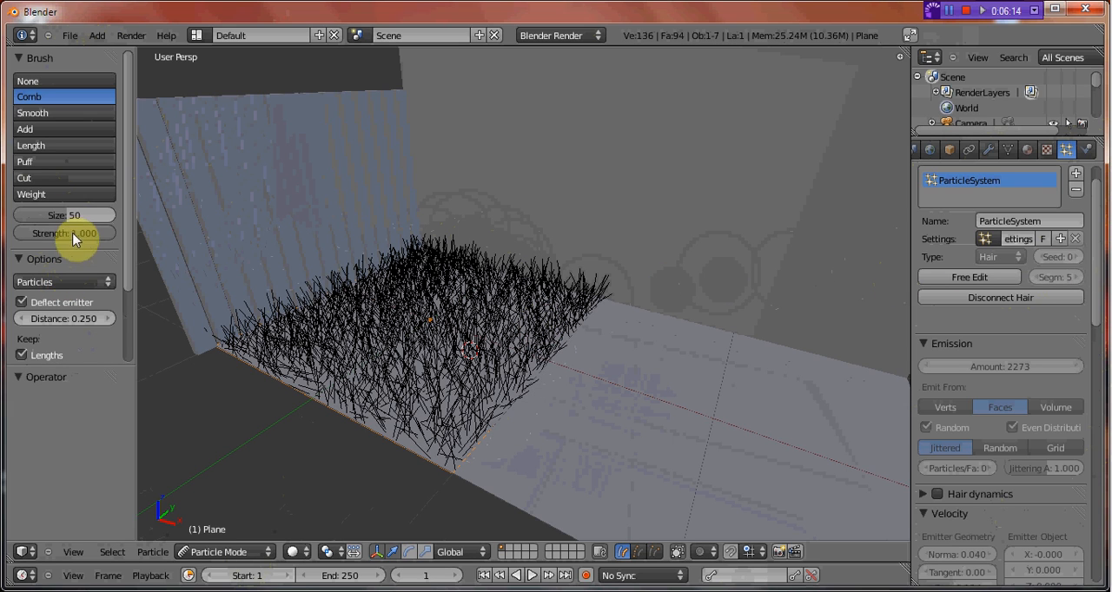
{"action": "left_click_drag", "start_coordinate": [45, 224], "coordinate": [25, 251]}
{"action": "scroll", "coordinate": [363, 328], "scroll_direction": "up", "scroll_amount": 2}
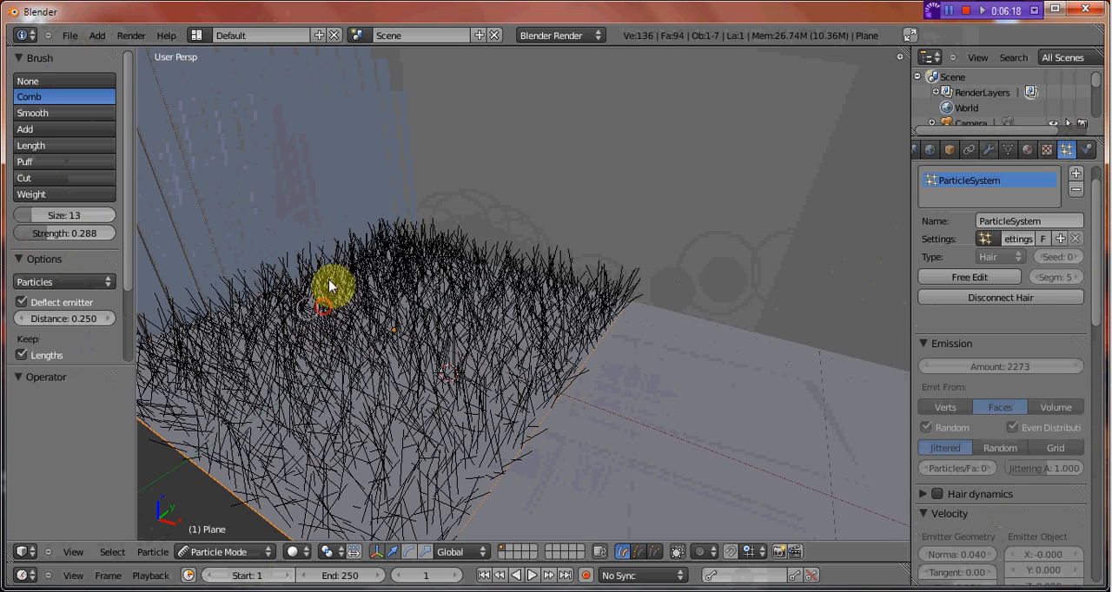
{"action": "left_click", "coordinate": [347, 247]}
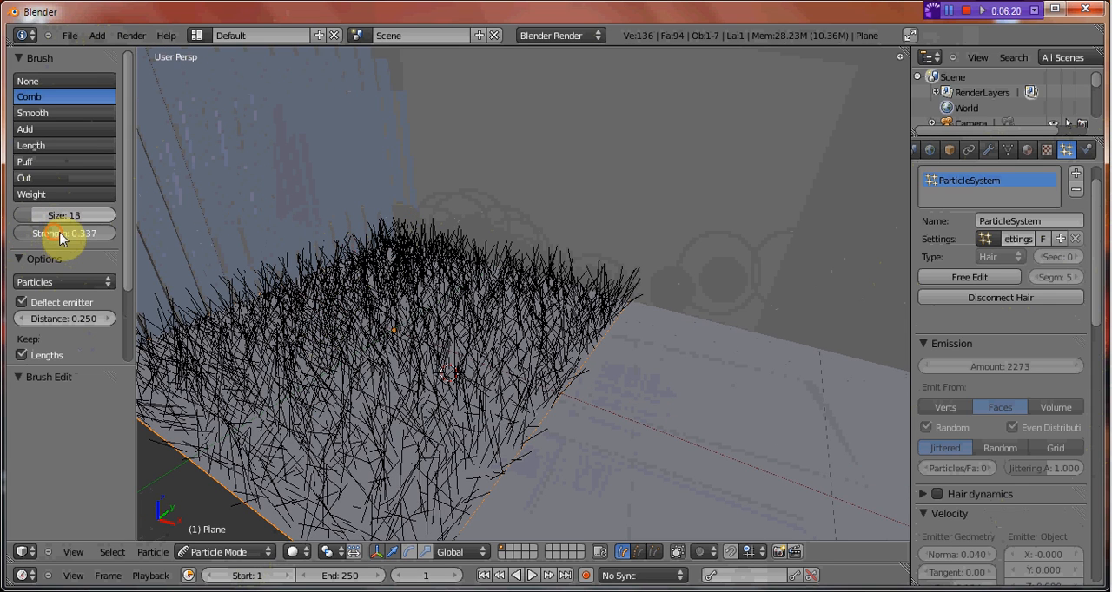
{"action": "left_click_drag", "start_coordinate": [85, 236], "coordinate": [87, 236]}
{"action": "mouse_move", "coordinate": [411, 305]}
{"action": "left_mouse_down"}
{"action": "mouse_move", "coordinate": [246, 337]}
{"action": "mouse_move", "coordinate": [377, 280]}
{"action": "mouse_move", "coordinate": [304, 295]}
{"action": "left_mouse_up"}
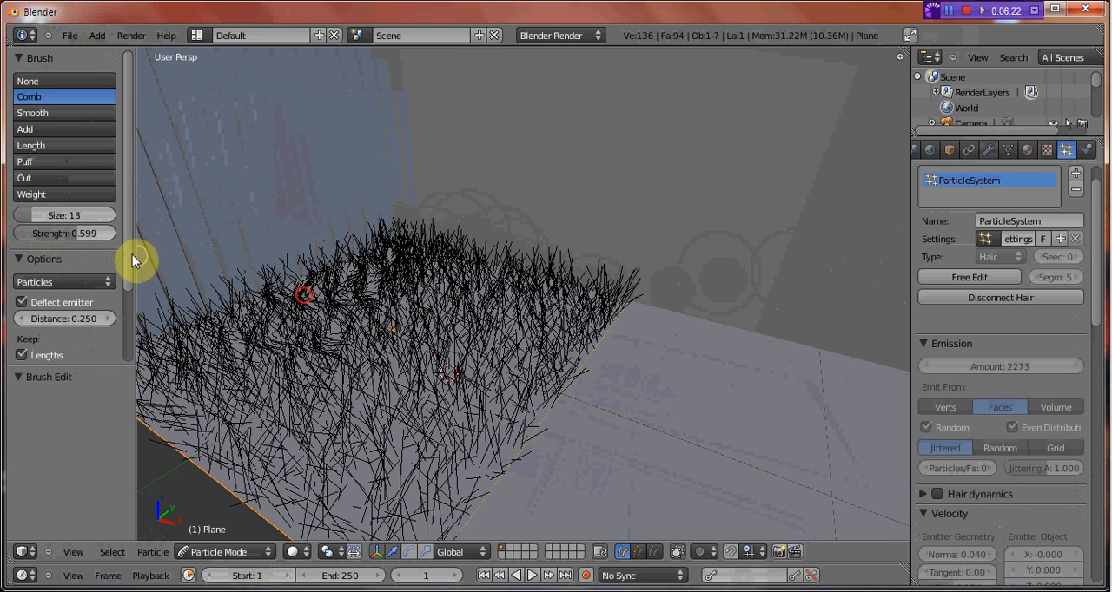
{"action": "scroll", "coordinate": [339, 343], "scroll_direction": "down", "scroll_amount": 5}
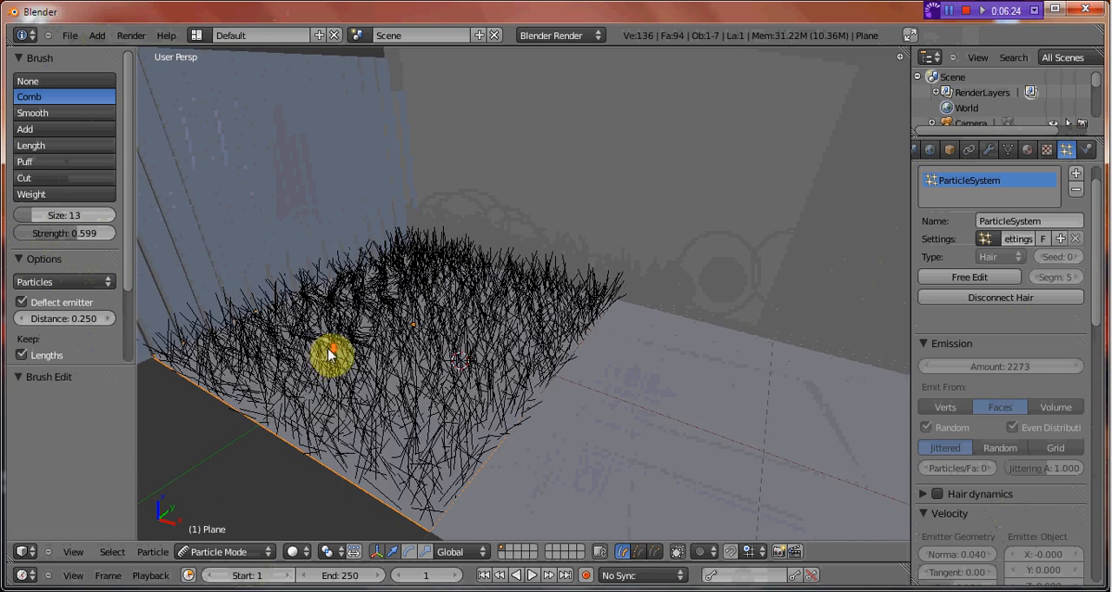
{"action": "mouse_move", "coordinate": [353, 325]}
{"action": "left_mouse_down"}
{"action": "mouse_move", "coordinate": [390, 284]}
{"action": "mouse_move", "coordinate": [460, 333]}
{"action": "mouse_move", "coordinate": [383, 322]}
{"action": "mouse_move", "coordinate": [399, 356]}
{"action": "left_mouse_up"}
{"action": "scroll", "coordinate": [397, 356], "scroll_direction": "up", "scroll_amount": 3}
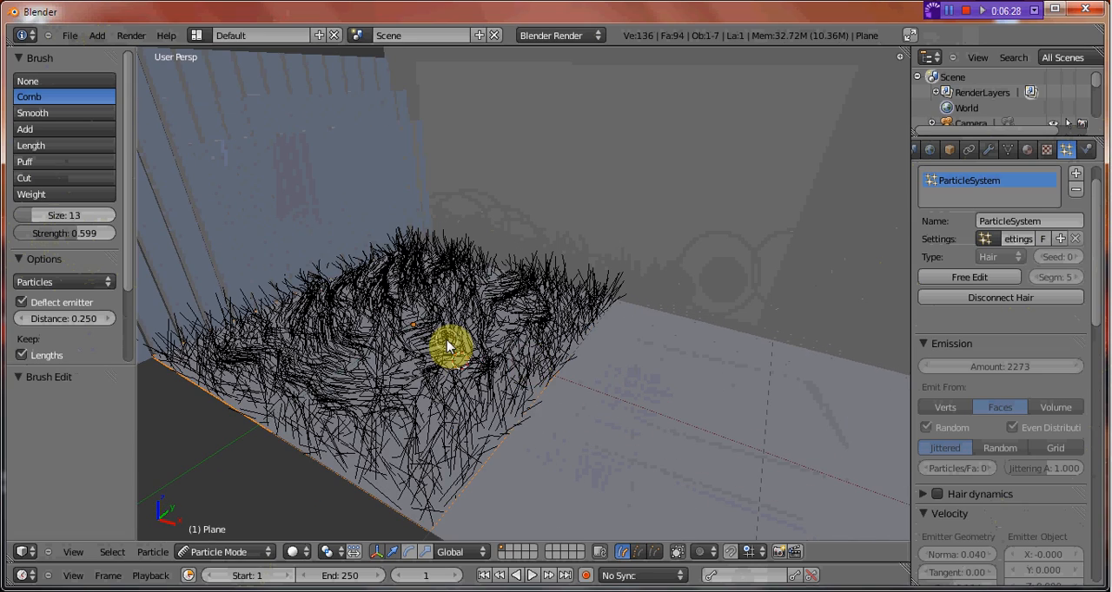
{"action": "key", "text": "ctrl+z"}
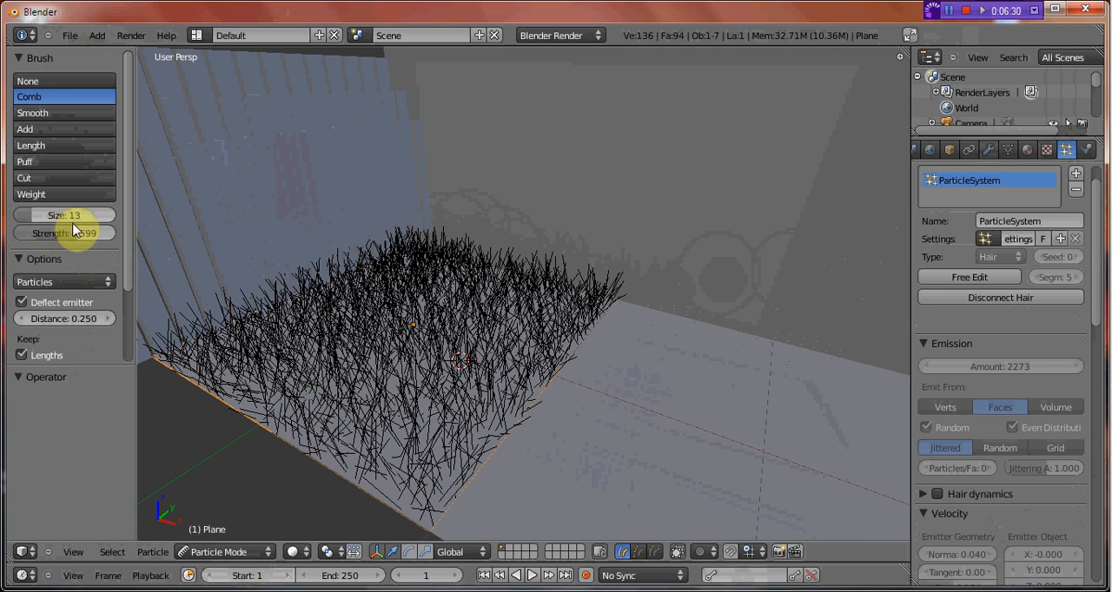
Try combing the hair with brush size 19 and strength 0.468, and undo the strokes.
{"action": "left_click_drag", "start_coordinate": [76, 216], "coordinate": [72, 235]}
{"action": "mouse_move", "coordinate": [376, 294]}
{"action": "left_mouse_down"}
{"action": "mouse_move", "coordinate": [288, 323]}
{"action": "mouse_move", "coordinate": [489, 287]}
{"action": "mouse_move", "coordinate": [437, 318]}
{"action": "mouse_move", "coordinate": [411, 285]}
{"action": "mouse_move", "coordinate": [513, 302]}
{"action": "mouse_move", "coordinate": [137, 251]}
{"action": "left_mouse_up"}
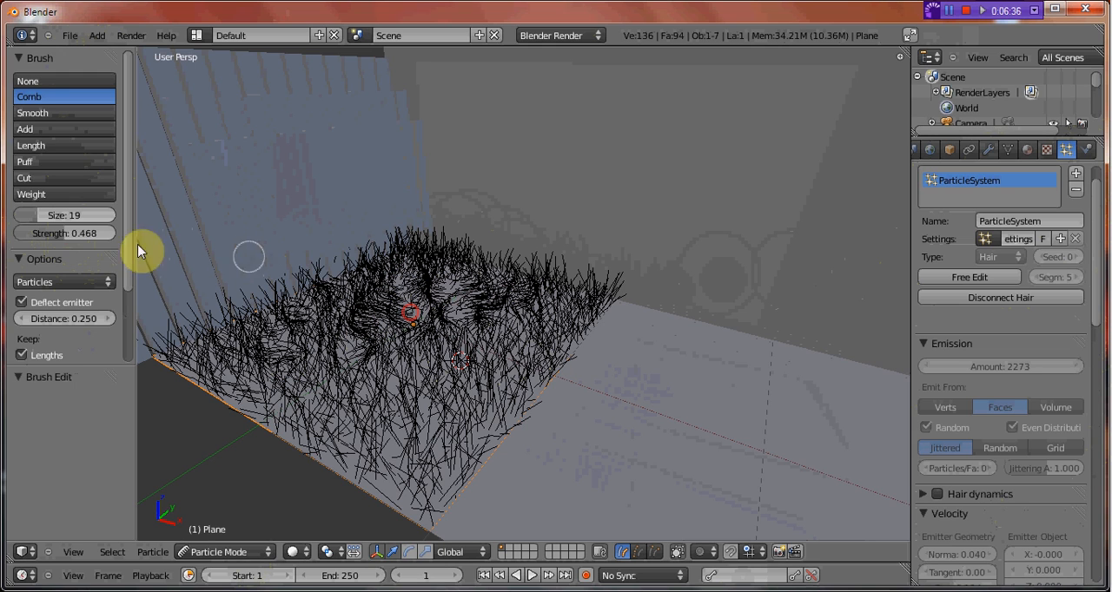
{"action": "key", "text": "ctrl+z"}
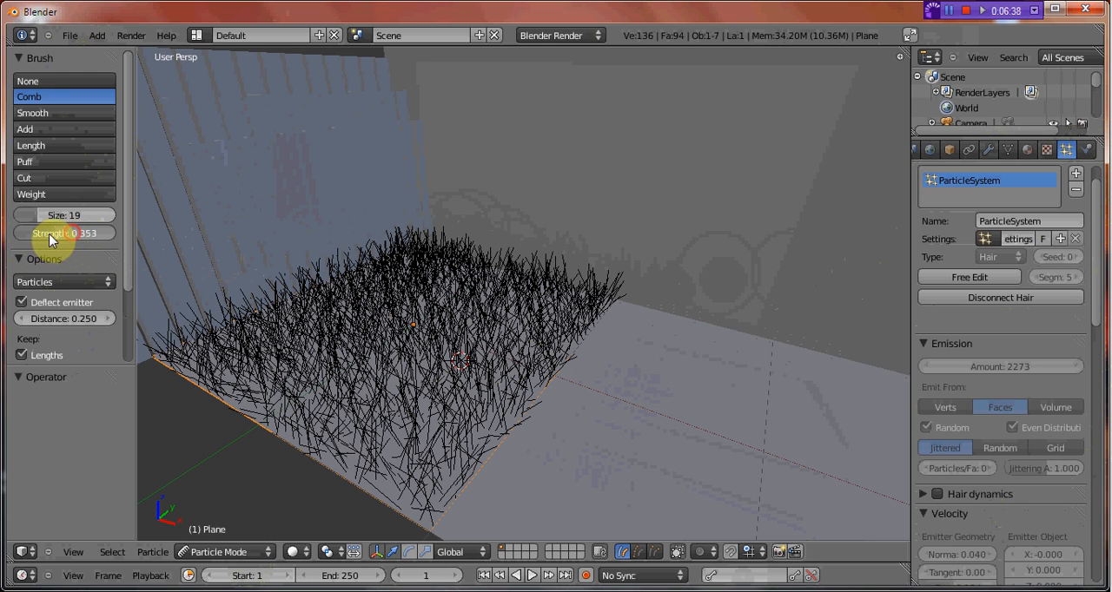
Comb the hair in varied directions across the floor plane with brush size 69 and strength 0.140.
{"action": "left_click_drag", "start_coordinate": [50, 234], "coordinate": [40, 234]}
{"action": "left_click_drag", "start_coordinate": [398, 246], "coordinate": [508, 281]}
{"action": "left_click_drag", "start_coordinate": [422, 292], "coordinate": [238, 279]}
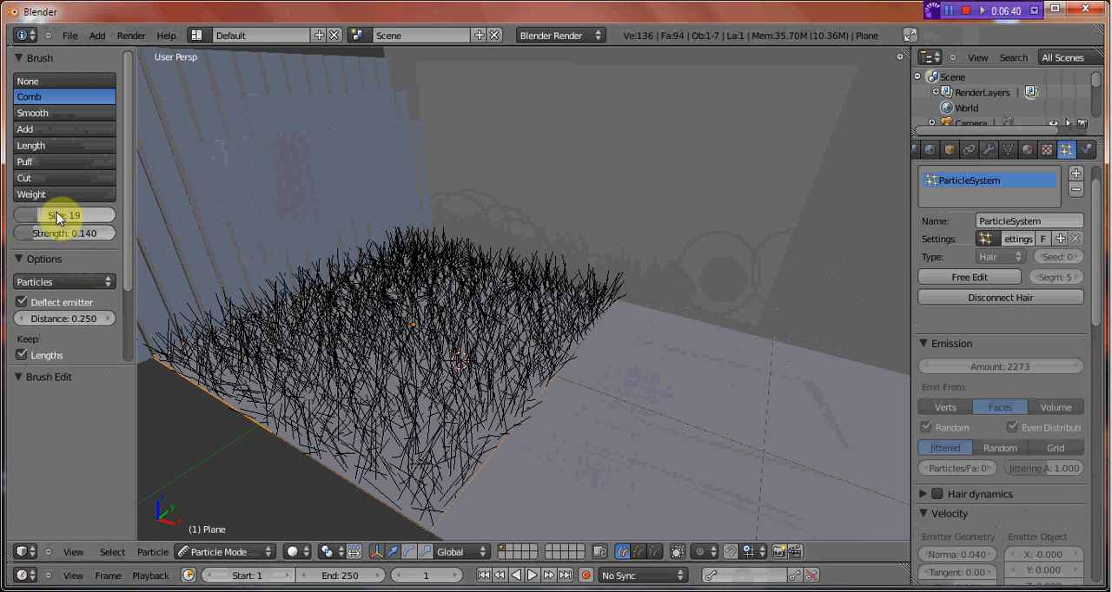
{"action": "mouse_move", "coordinate": [406, 298]}
{"action": "left_mouse_down"}
{"action": "mouse_move", "coordinate": [318, 300]}
{"action": "mouse_move", "coordinate": [266, 337]}
{"action": "mouse_move", "coordinate": [566, 315]}
{"action": "mouse_move", "coordinate": [463, 409]}
{"action": "mouse_move", "coordinate": [467, 489]}
{"action": "mouse_move", "coordinate": [290, 330]}
{"action": "mouse_move", "coordinate": [329, 249]}
{"action": "mouse_move", "coordinate": [437, 251]}
{"action": "mouse_move", "coordinate": [506, 318]}
{"action": "left_mouse_up"}
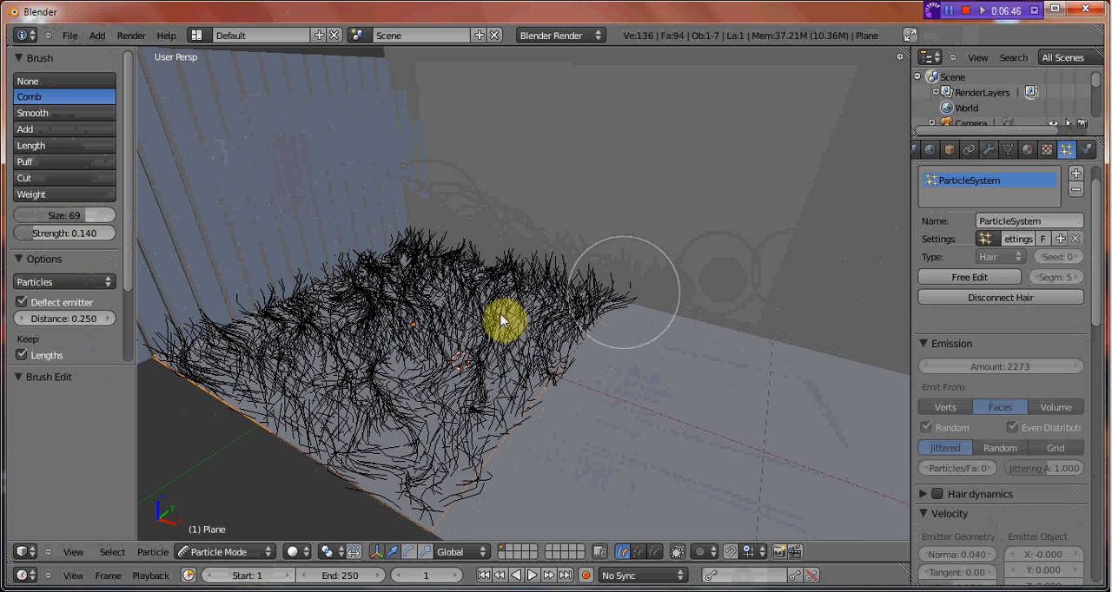
Puff up the combed hair across the floor plane with the Puff brush in Add mode at size 50.
{"action": "left_click", "coordinate": [43, 162]}
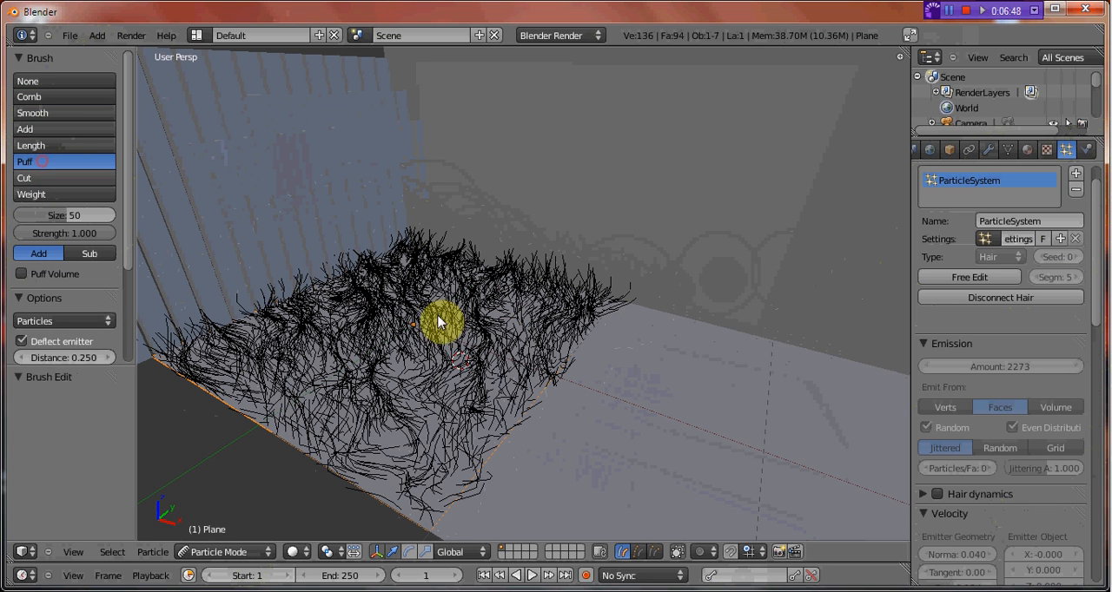
{"action": "mouse_move", "coordinate": [427, 300]}
{"action": "left_mouse_down"}
{"action": "mouse_move", "coordinate": [260, 319]}
{"action": "mouse_move", "coordinate": [179, 353]}
{"action": "mouse_move", "coordinate": [218, 336]}
{"action": "mouse_move", "coordinate": [182, 342]}
{"action": "left_mouse_up"}
{"action": "mouse_move", "coordinate": [428, 460]}
{"action": "left_mouse_down"}
{"action": "mouse_move", "coordinate": [405, 489]}
{"action": "mouse_move", "coordinate": [596, 360]}
{"action": "mouse_move", "coordinate": [504, 266]}
{"action": "mouse_move", "coordinate": [396, 291]}
{"action": "left_mouse_up"}
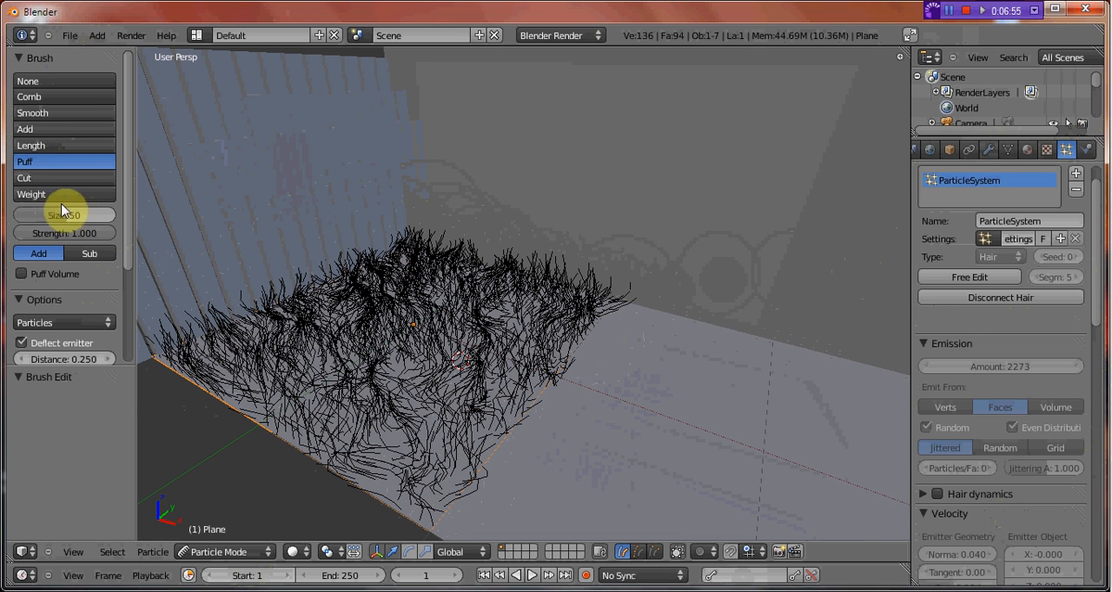
Trim the hair tips unevenly along the top of the grass with the Cut brush at size 50.
{"action": "left_click", "coordinate": [35, 178]}
{"action": "mouse_move", "coordinate": [249, 437]}
{"action": "middle_mouse_down"}
{"action": "mouse_move", "coordinate": [243, 426]}
{"action": "mouse_move", "coordinate": [339, 417]}
{"action": "mouse_move", "coordinate": [339, 390]}
{"action": "mouse_move", "coordinate": [633, 352]}
{"action": "middle_mouse_up"}
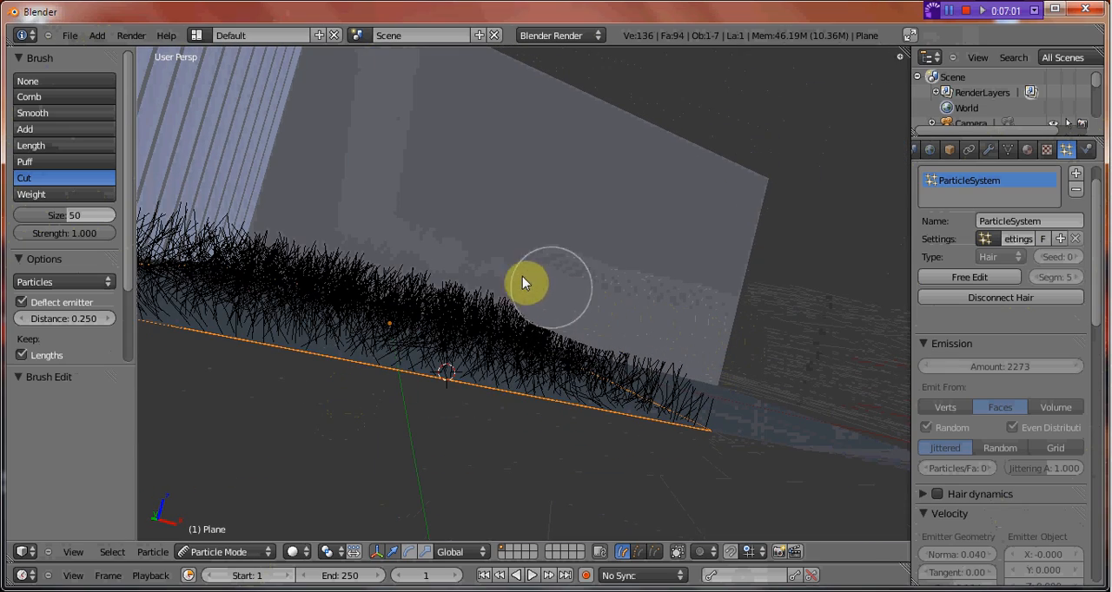
{"action": "left_click_drag", "start_coordinate": [437, 255], "coordinate": [318, 242]}
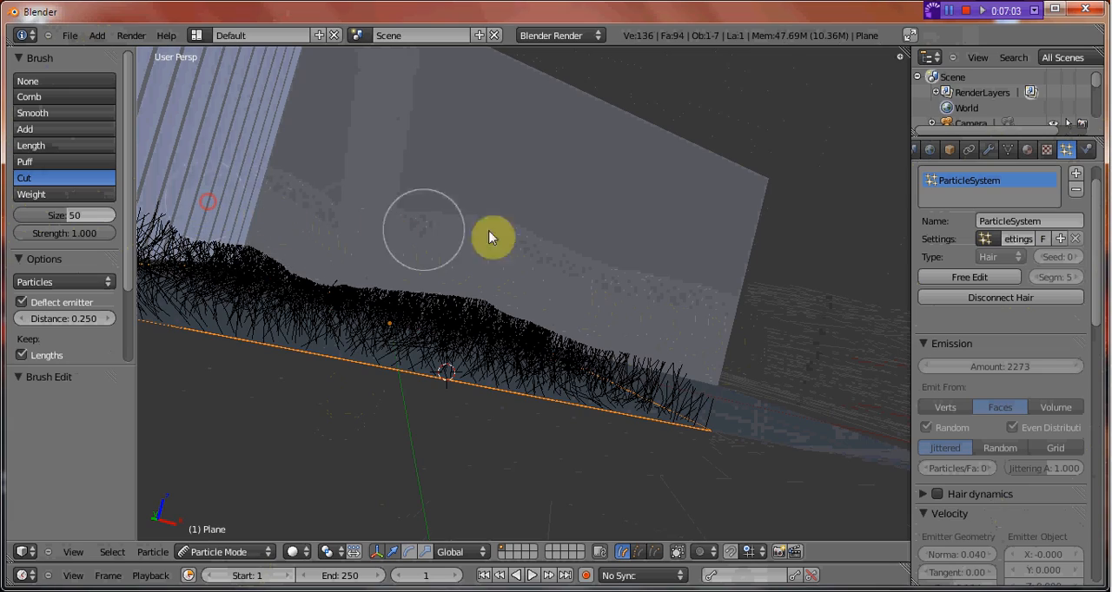
{"action": "mouse_move", "coordinate": [494, 235]}
{"action": "middle_mouse_down"}
{"action": "mouse_move", "coordinate": [471, 268]}
{"action": "mouse_move", "coordinate": [373, 281]}
{"action": "mouse_move", "coordinate": [444, 258]}
{"action": "mouse_move", "coordinate": [593, 300]}
{"action": "middle_mouse_up"}
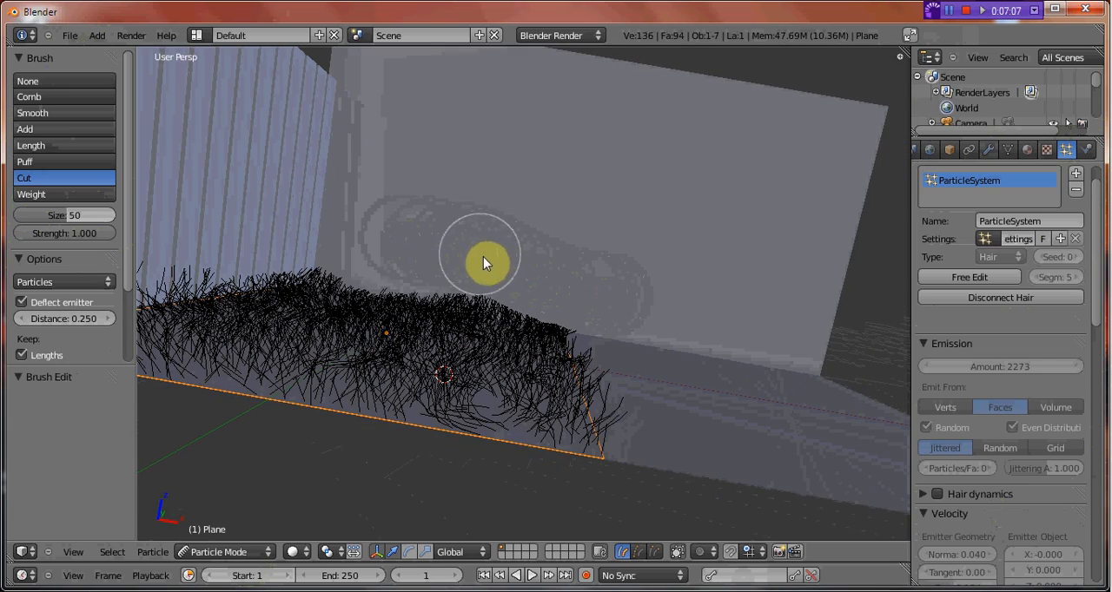
{"action": "middle_click_drag", "start_coordinate": [498, 261], "coordinate": [306, 304]}
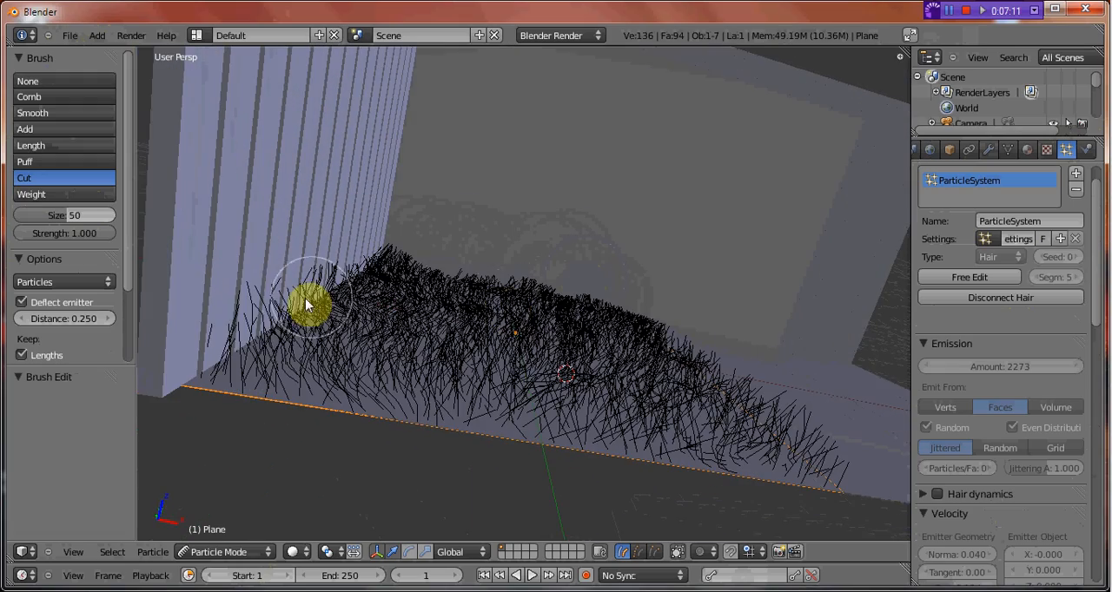
{"action": "mouse_move", "coordinate": [305, 253]}
{"action": "middle_mouse_down"}
{"action": "mouse_move", "coordinate": [464, 274]}
{"action": "mouse_move", "coordinate": [513, 301]}
{"action": "middle_mouse_up"}
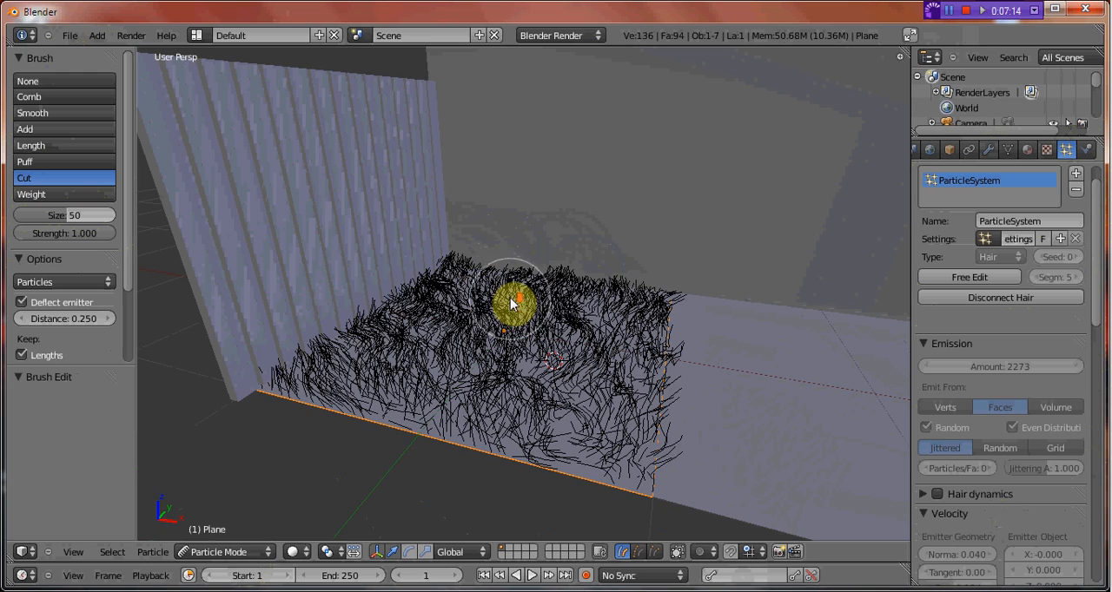
Reselect the Puff brush, return the floor plane to Object Mode and look at the grass through the camera.
{"action": "left_click", "coordinate": [66, 162]}
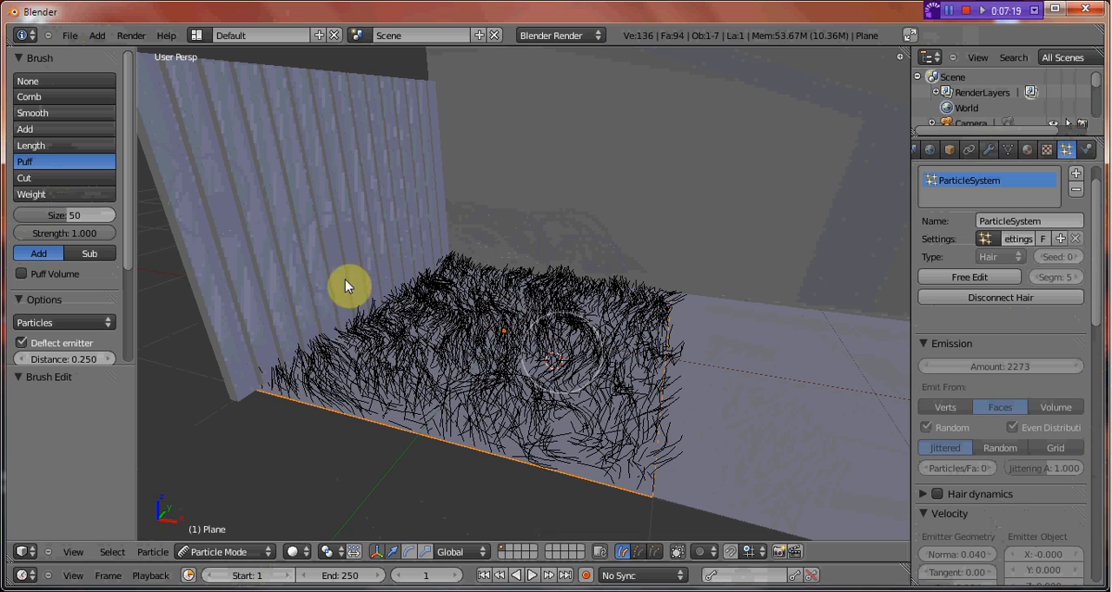
{"action": "left_click", "coordinate": [255, 553]}
{"action": "left_click", "coordinate": [248, 534]}
{"action": "key", "text": "t"}
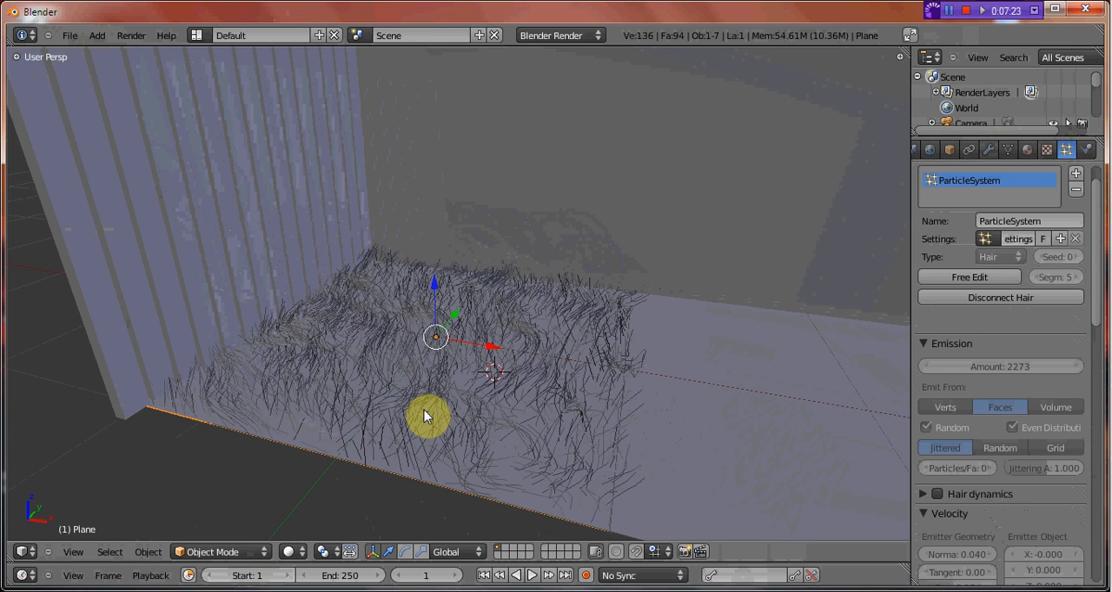
{"action": "key", "text": "KP_0"}
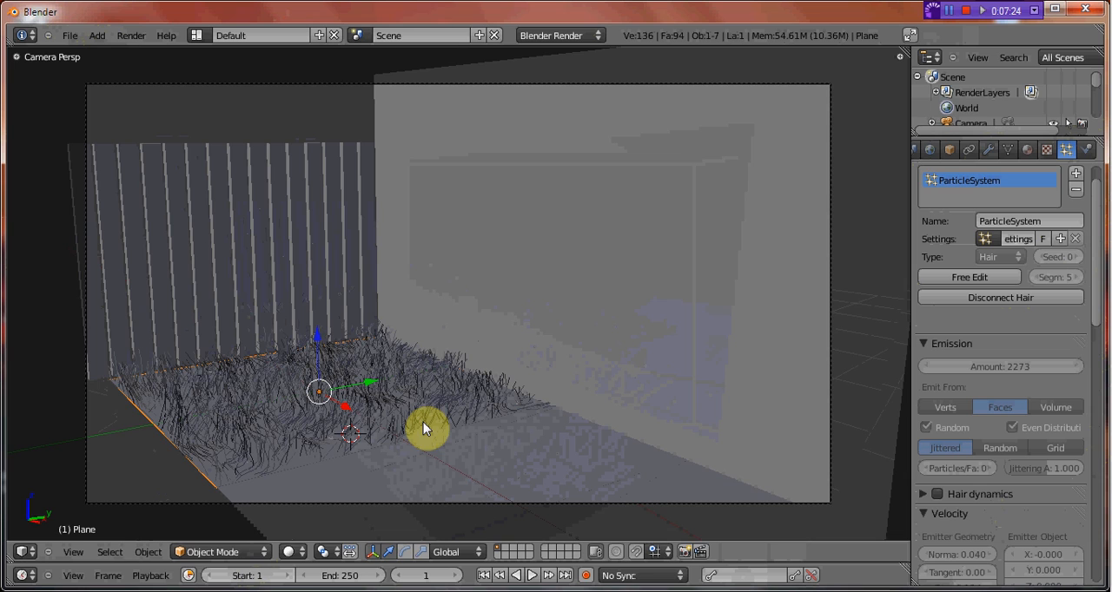
Test-render the groomed grass from the camera, close the render and delete the bare floor plane beside the grass.
{"action": "key", "text": "F12"}
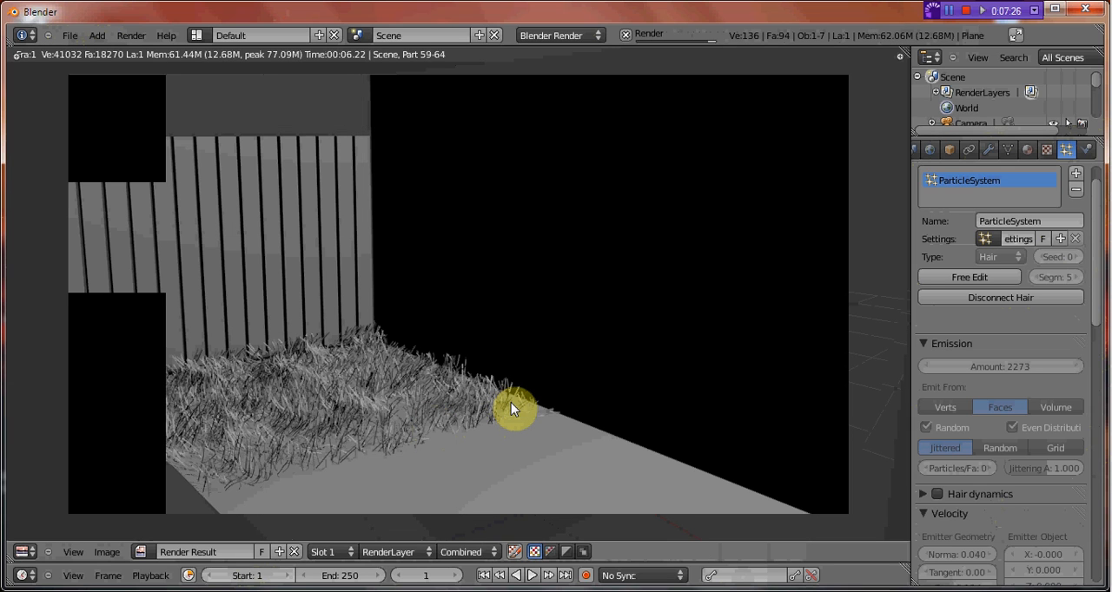
{"action": "key", "text": "Escape"}
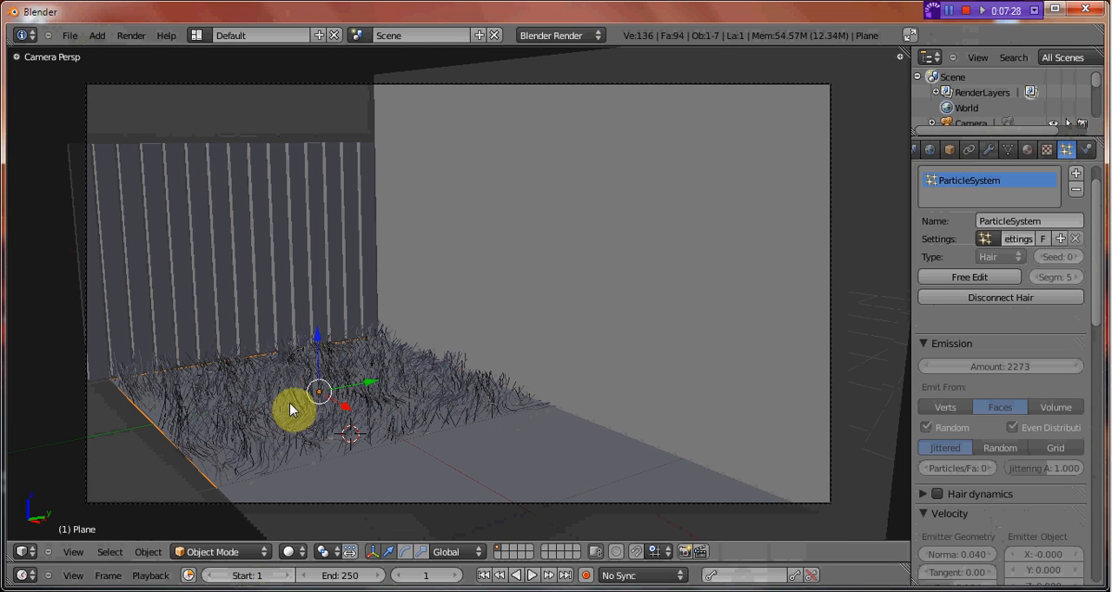
{"action": "middle_click_drag", "start_coordinate": [296, 403], "coordinate": [556, 381]}
{"action": "right_click", "coordinate": [556, 382]}
{"action": "key", "text": "x"}
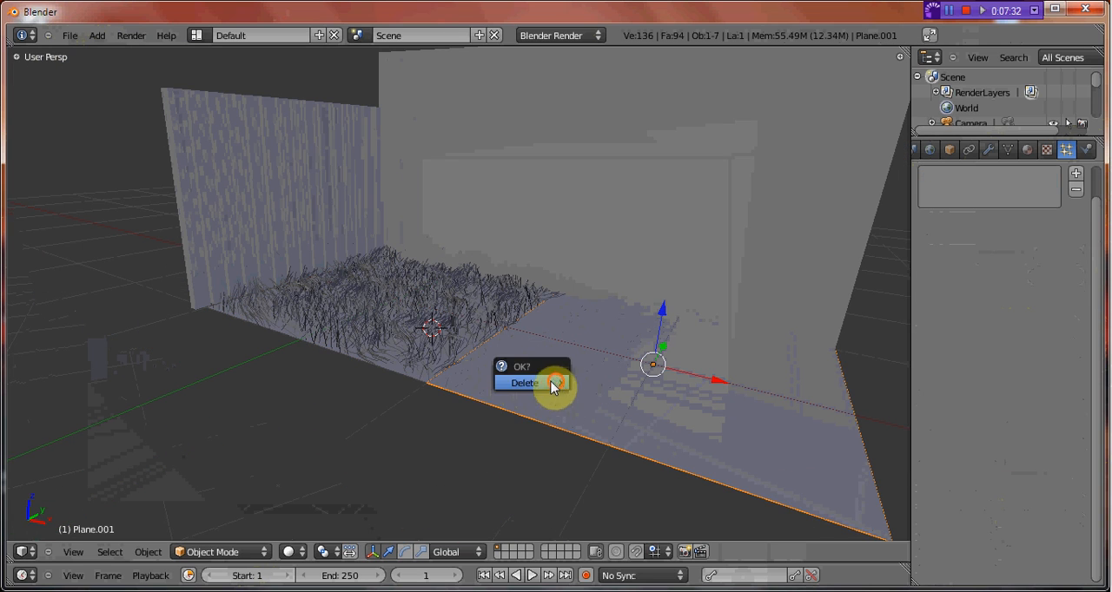
{"action": "left_click", "coordinate": [557, 383]}
Duplicate the grass plane, move the copy along X into the empty floor area and view it through the camera.
{"action": "key", "text": "shift+s"}
{"action": "left_click", "coordinate": [426, 350]}
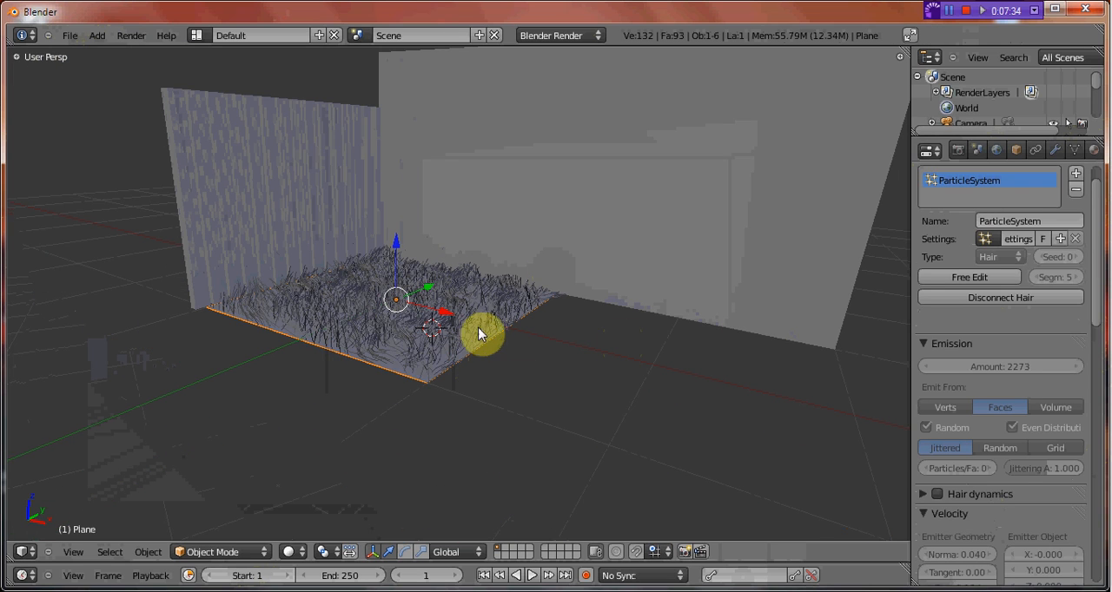
{"action": "key", "text": "shift+d"}
{"action": "left_click_drag", "start_coordinate": [446, 315], "coordinate": [710, 382]}
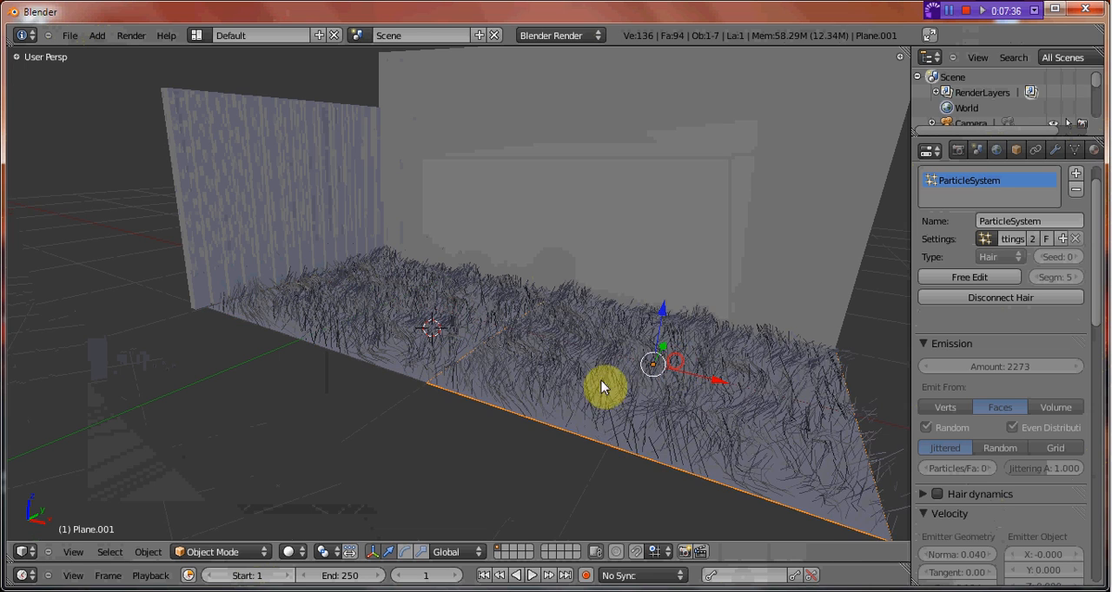
{"action": "middle_click_drag", "start_coordinate": [603, 388], "coordinate": [554, 388]}
{"action": "key", "text": "KP_0"}
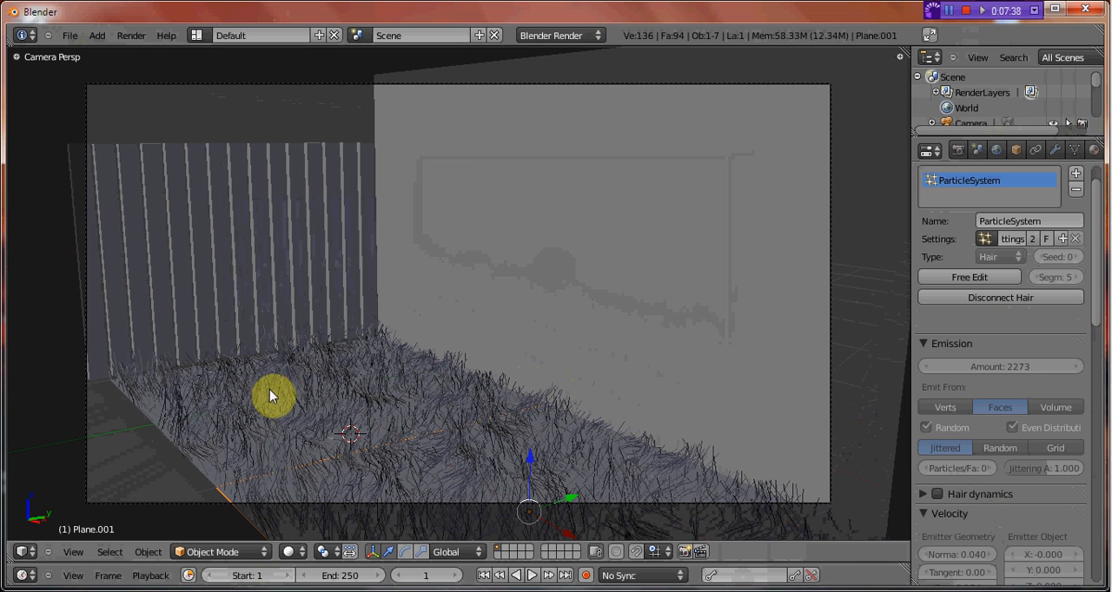
Give the original grass plane a new material with a green diffuse colour and test-render it.
{"action": "left_click", "coordinate": [1089, 149]}
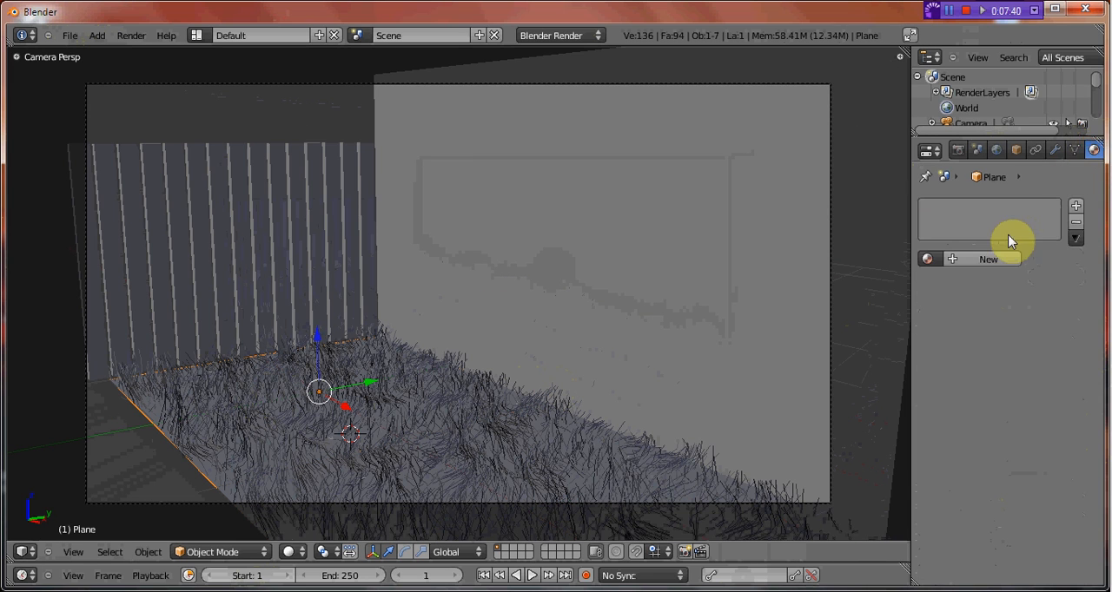
{"action": "left_click", "coordinate": [988, 260]}
{"action": "left_click", "coordinate": [966, 460]}
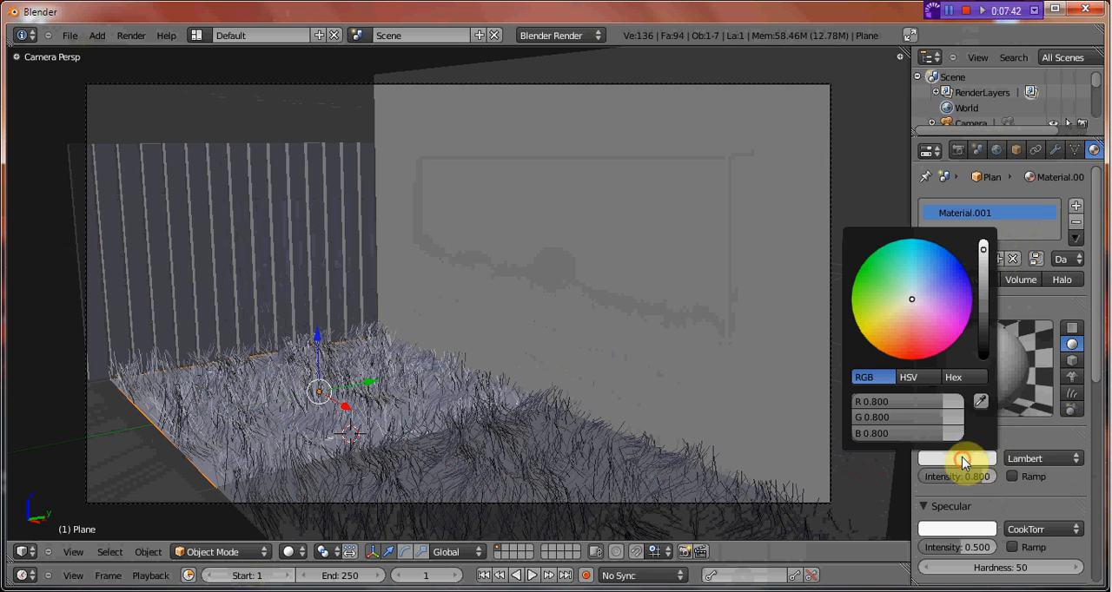
{"action": "left_click_drag", "start_coordinate": [911, 302], "coordinate": [857, 277]}
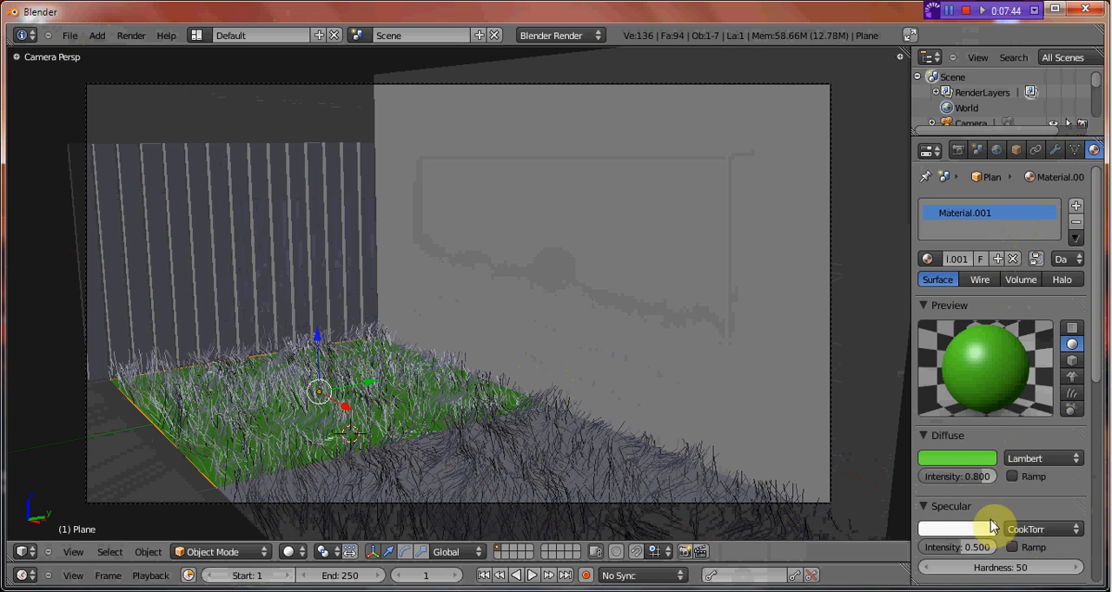
{"action": "key", "text": "F12"}
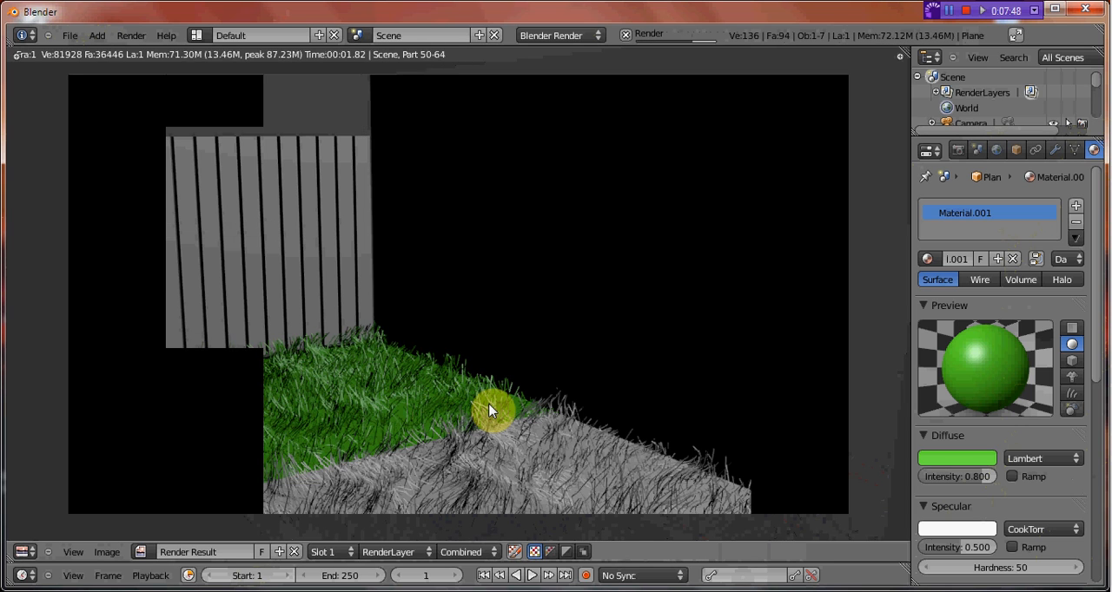
{"action": "key", "text": "Escape"}
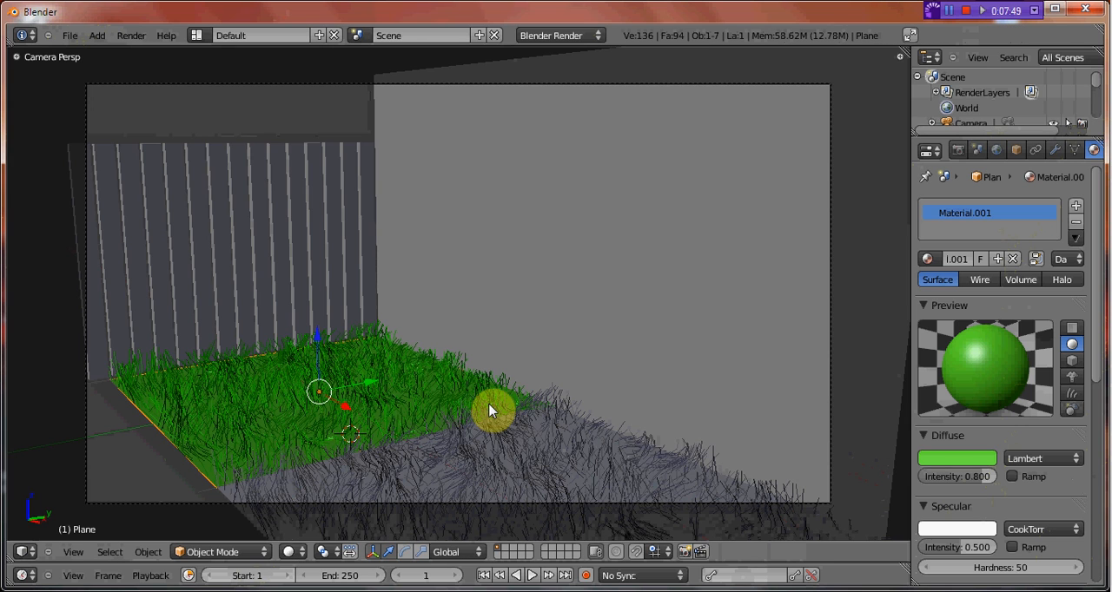
Darken the grass material's diffuse green, set its specular intensity to 0.000 and test-render the result.
{"action": "left_click", "coordinate": [947, 459]}
{"action": "left_click_drag", "start_coordinate": [985, 281], "coordinate": [985, 305]}
{"action": "left_click_drag", "start_coordinate": [954, 551], "coordinate": [882, 553]}
{"action": "key", "text": "F12"}
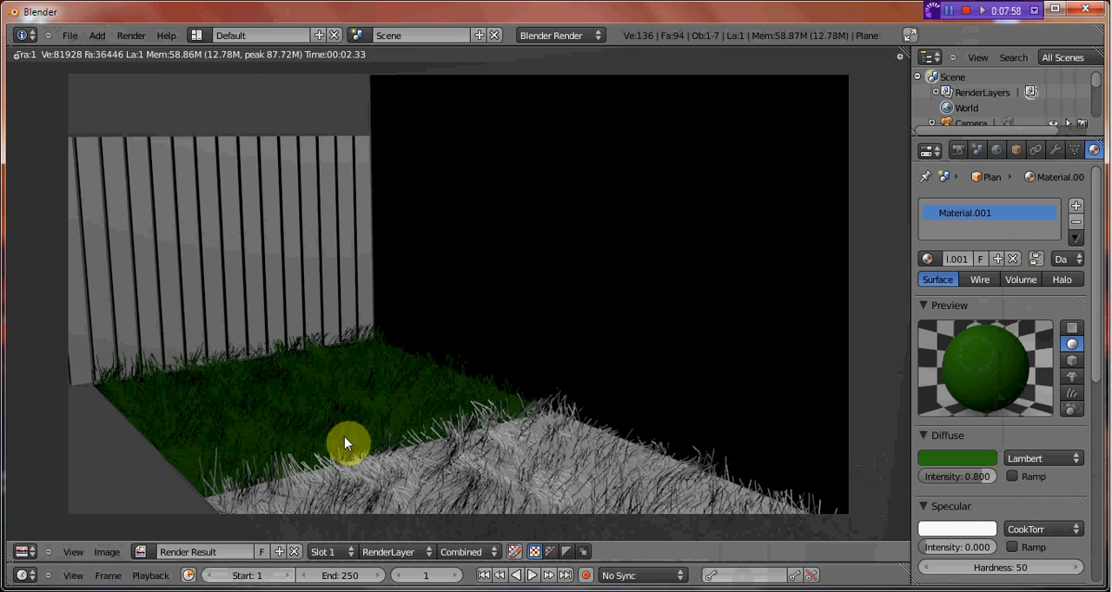
{"action": "key", "text": "Escape"}
Delete the uncoloured grass copy and put a duplicate of the dark green grass plane in its place along X.
{"action": "right_click", "coordinate": [428, 463]}
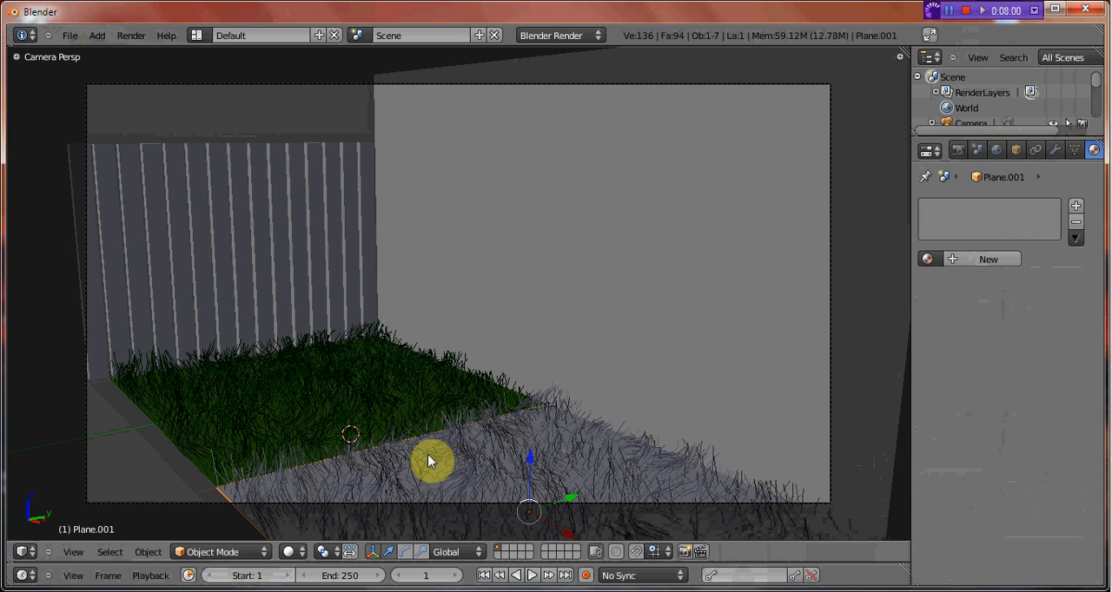
{"action": "key", "text": "x"}
{"action": "left_click", "coordinate": [426, 454]}
{"action": "right_click", "coordinate": [366, 409]}
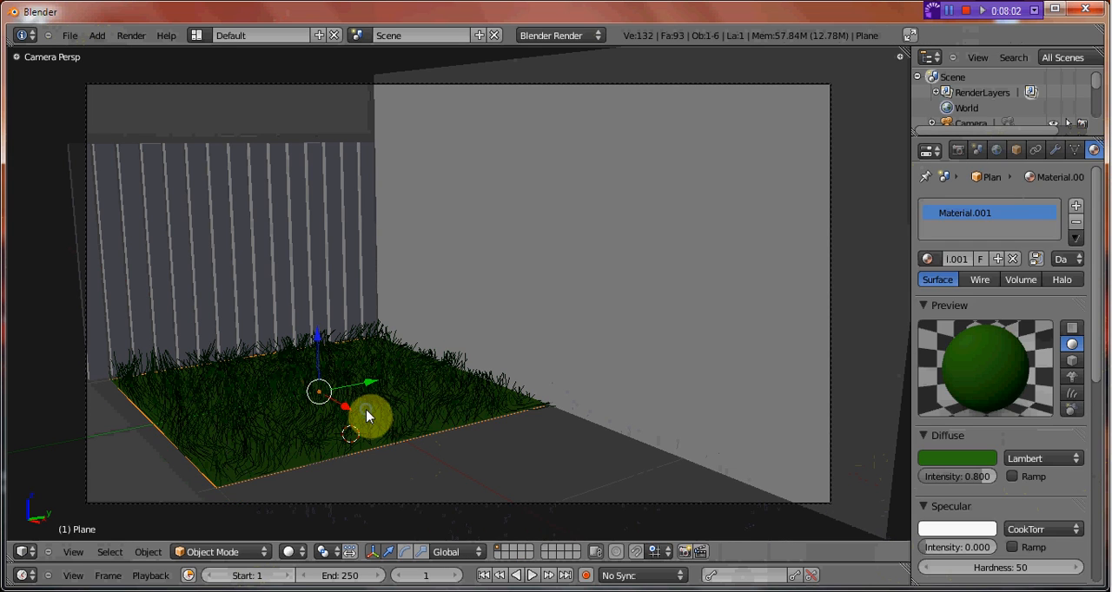
{"action": "key", "text": "shift+d"}
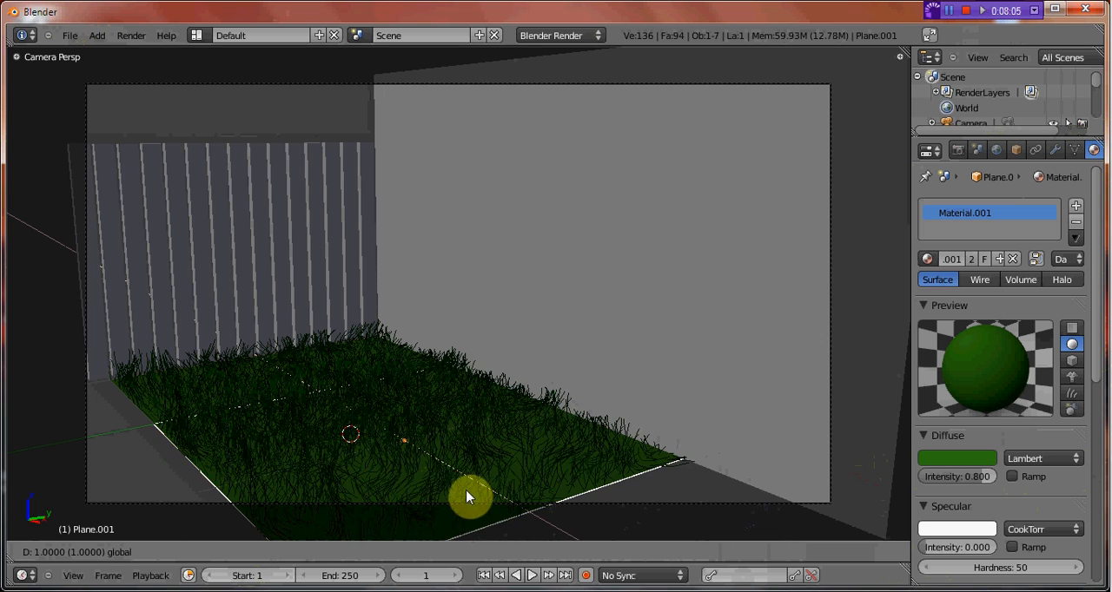
{"action": "left_click", "coordinate": [509, 521]}
Snap the 3D cursor to the grass plane next to the fence and clear the selection.
{"action": "middle_click_drag", "start_coordinate": [330, 442], "coordinate": [427, 427]}
{"action": "right_click", "coordinate": [435, 337]}
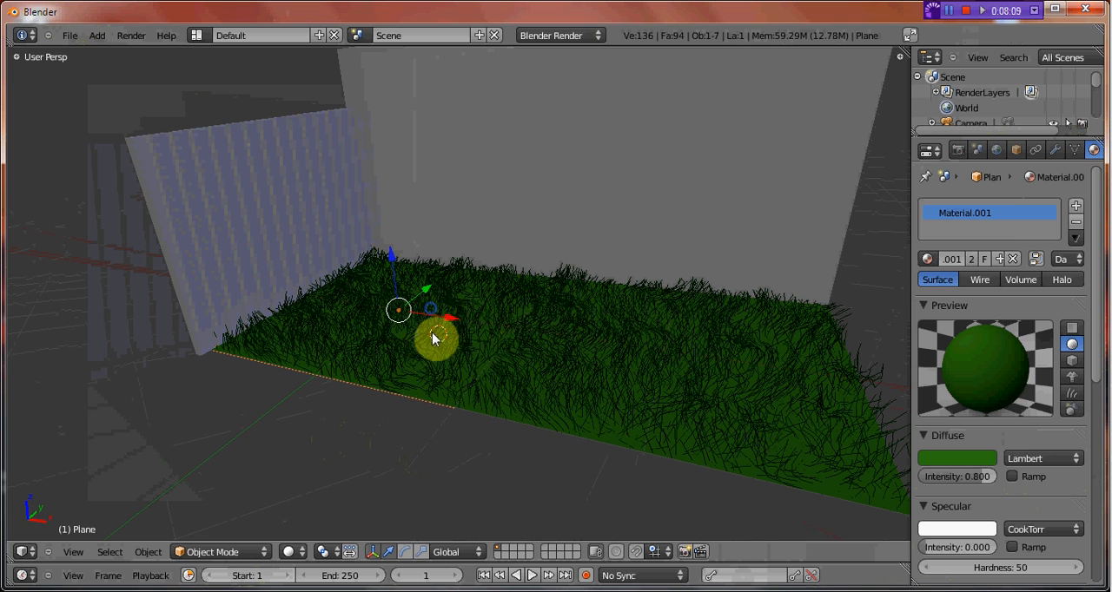
{"action": "key", "text": "shift+s"}
{"action": "left_click", "coordinate": [404, 380]}
{"action": "key", "text": "a"}
Add a mesh plane at the 3D cursor and raise it slightly along Z into the grass blades.
{"action": "key", "text": "shift+a"}
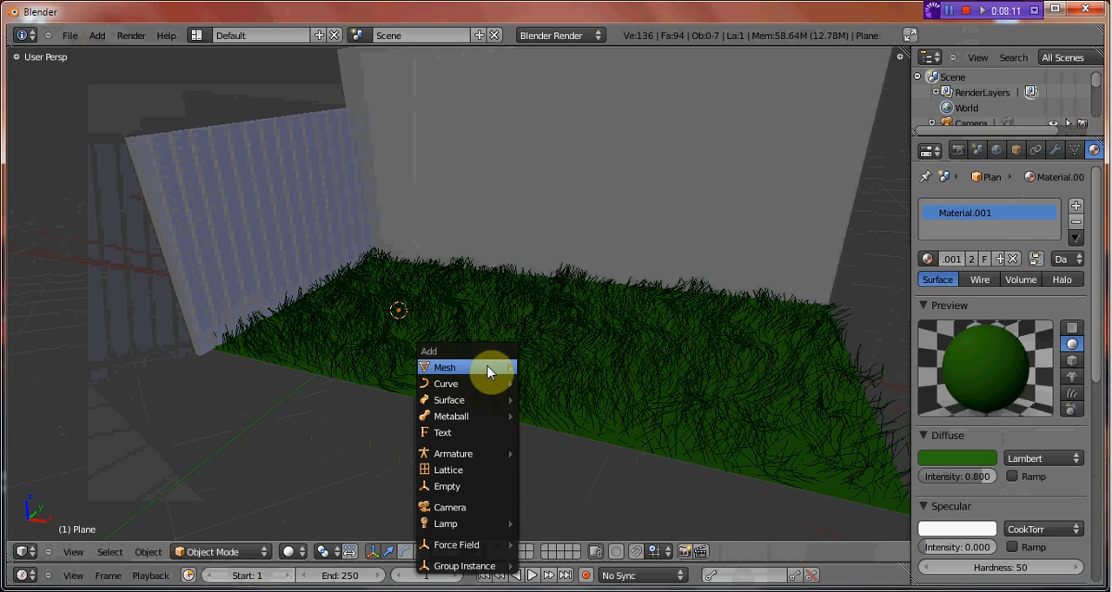
{"action": "mouse_move", "coordinate": [487, 367]}
{"action": "left_click", "coordinate": [563, 374]}
{"action": "key", "text": "g"}
{"action": "key", "text": "z"}
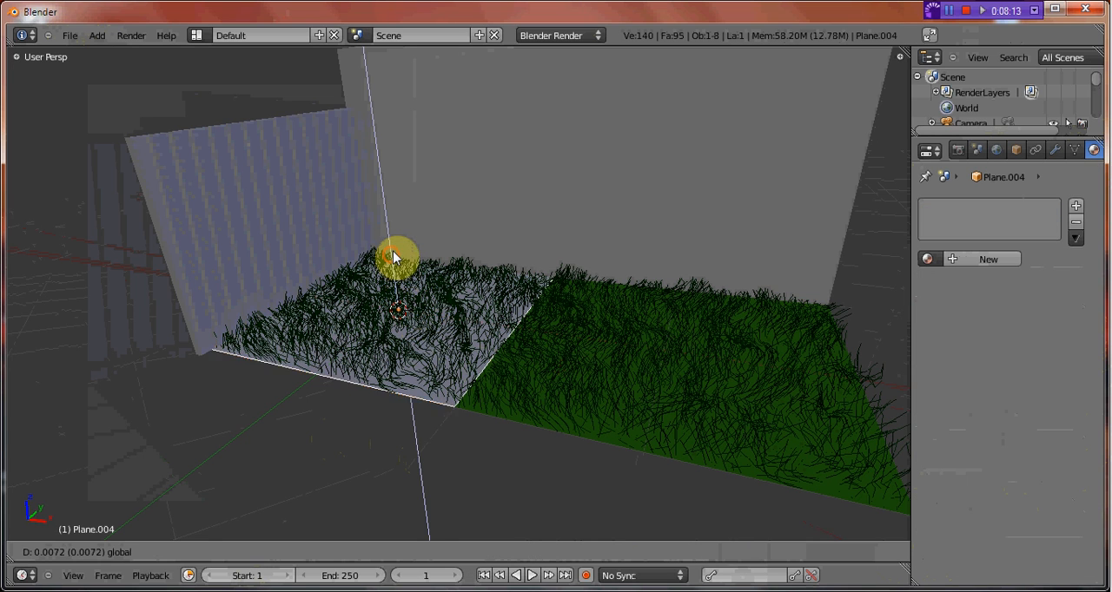
{"action": "left_click", "coordinate": [397, 263]}
Extrude the new plane's edge opposite the fence by 2 units along X to cover the second grass plane.
{"action": "middle_click_drag", "start_coordinate": [397, 266], "coordinate": [483, 371]}
{"action": "key", "text": "Tab"}
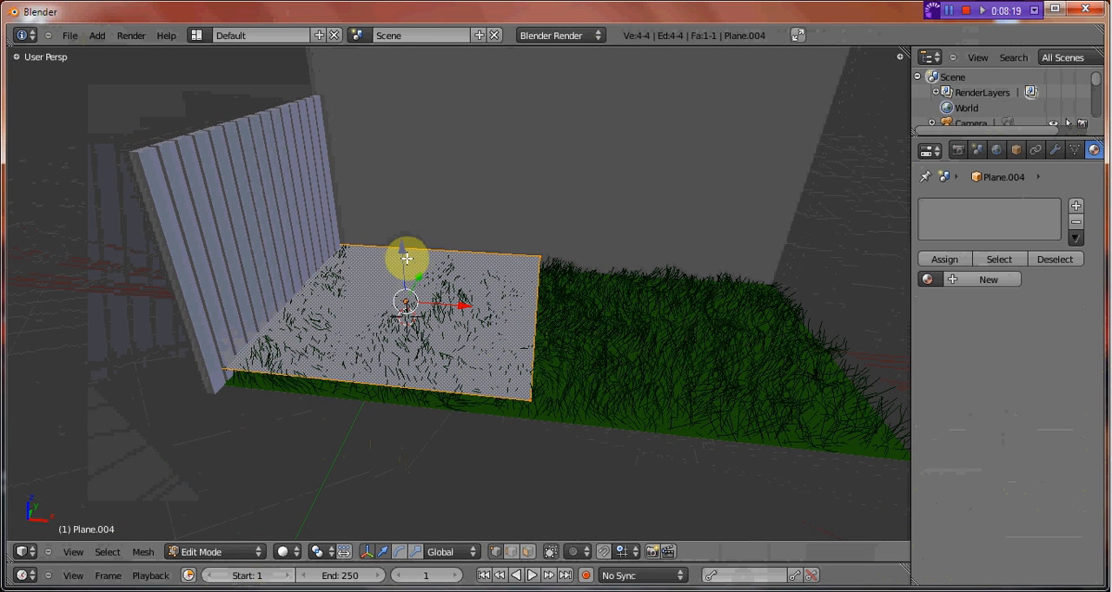
{"action": "key", "text": "Tab"}
{"action": "left_click_drag", "start_coordinate": [406, 258], "coordinate": [406, 259]}
{"action": "key", "text": "Tab"}
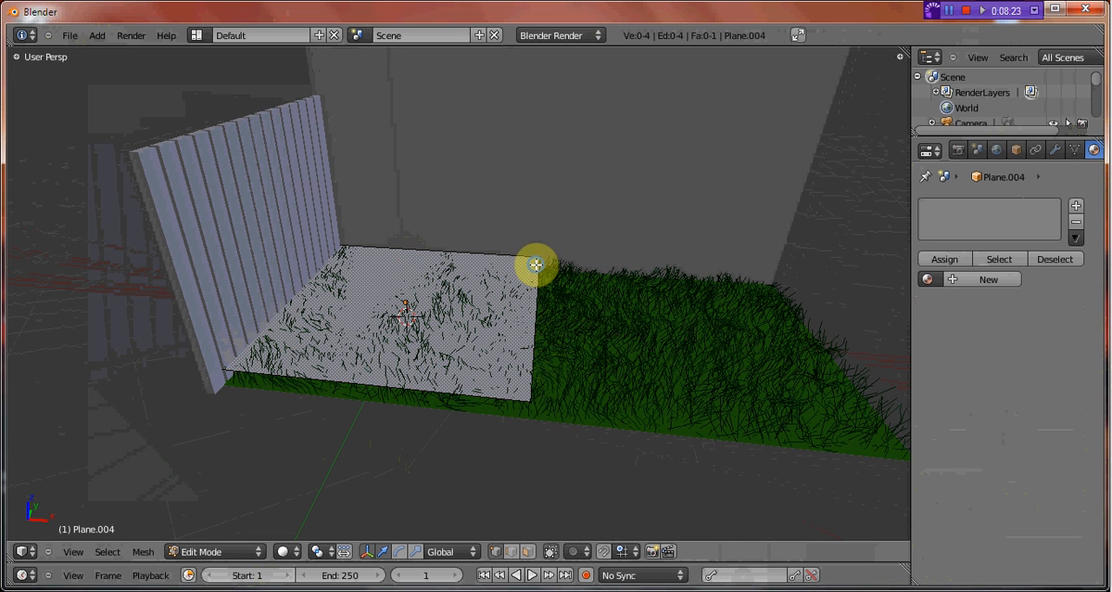
{"action": "right_click", "coordinate": [540, 258]}
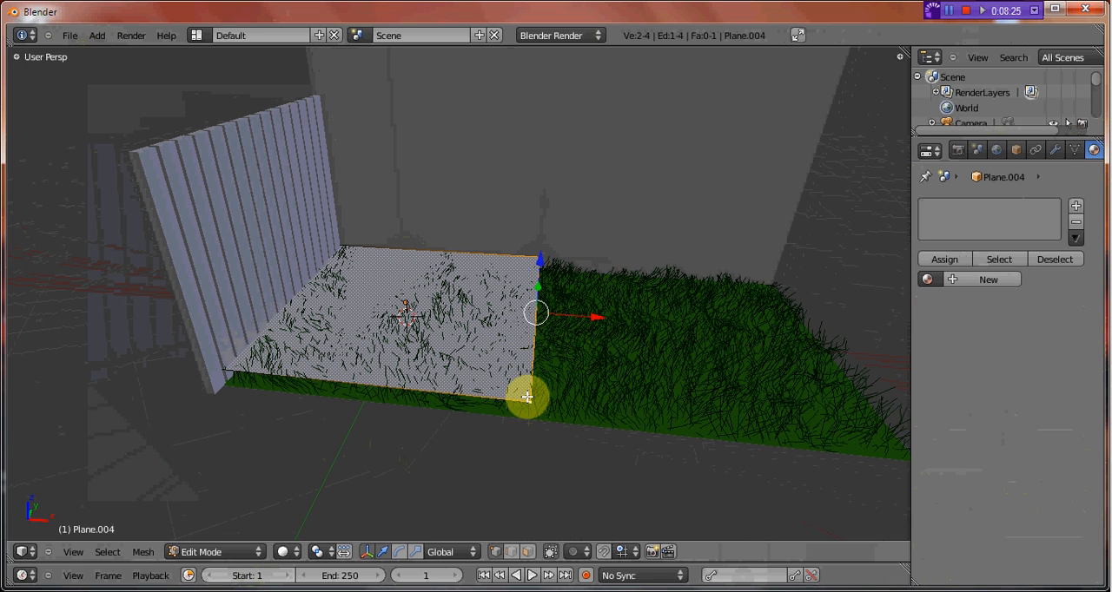
{"action": "key", "text": "e"}
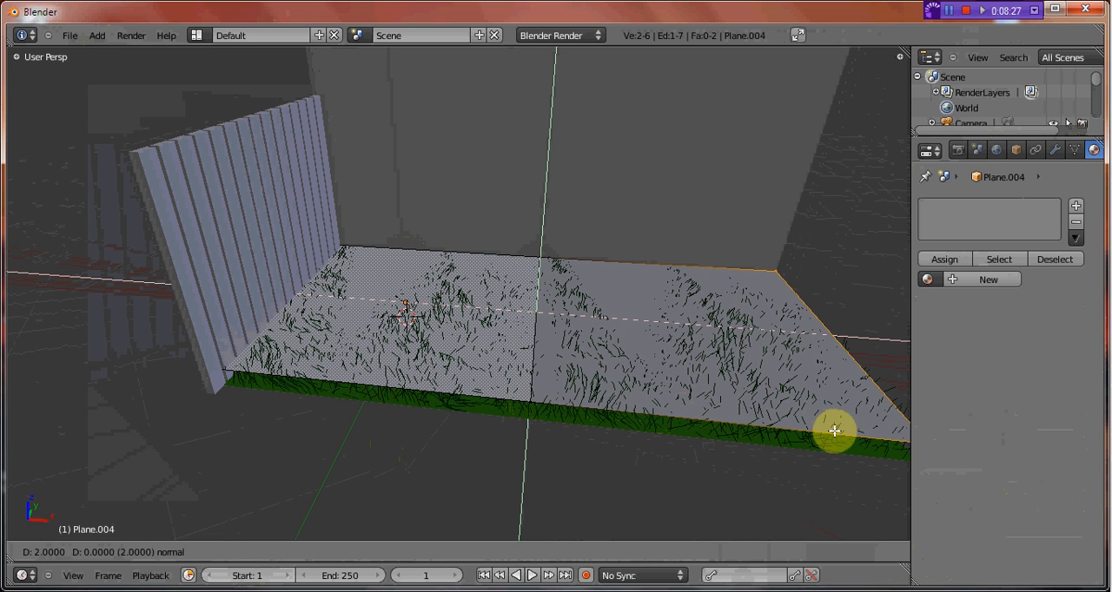
{"action": "left_click", "coordinate": [832, 430]}
Select the whole extruded plane in Edit Mode, subdivide it once and undo that subdivision.
{"action": "key", "text": "Tab"}
{"action": "middle_click_drag", "start_coordinate": [598, 364], "coordinate": [559, 366]}
{"action": "key", "text": "Tab"}
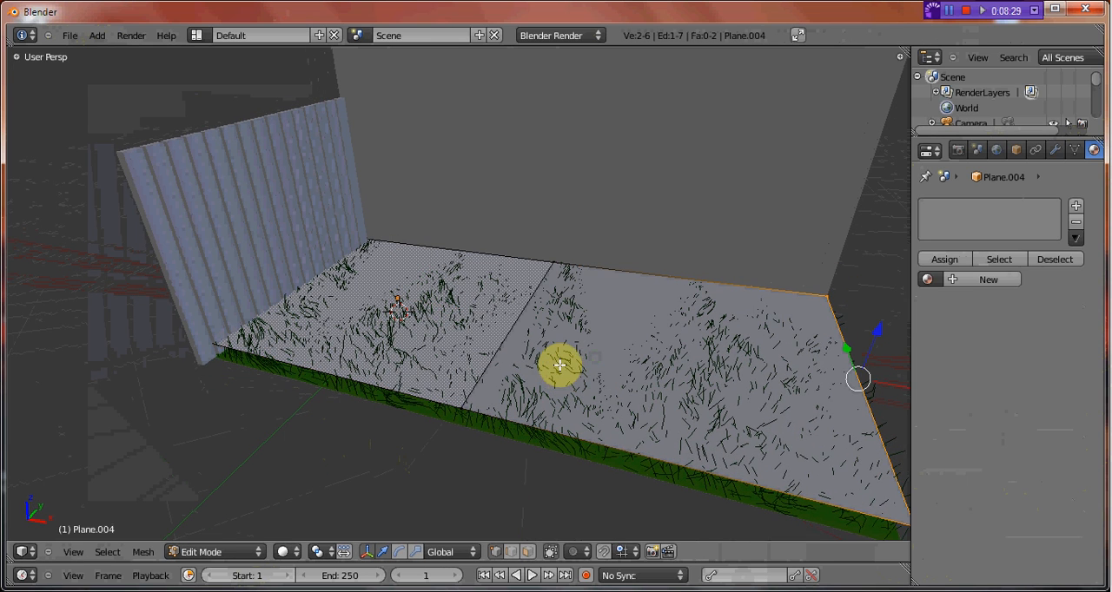
{"action": "key", "text": "a"}
{"action": "key", "text": "w"}
{"action": "left_click", "coordinate": [566, 363]}
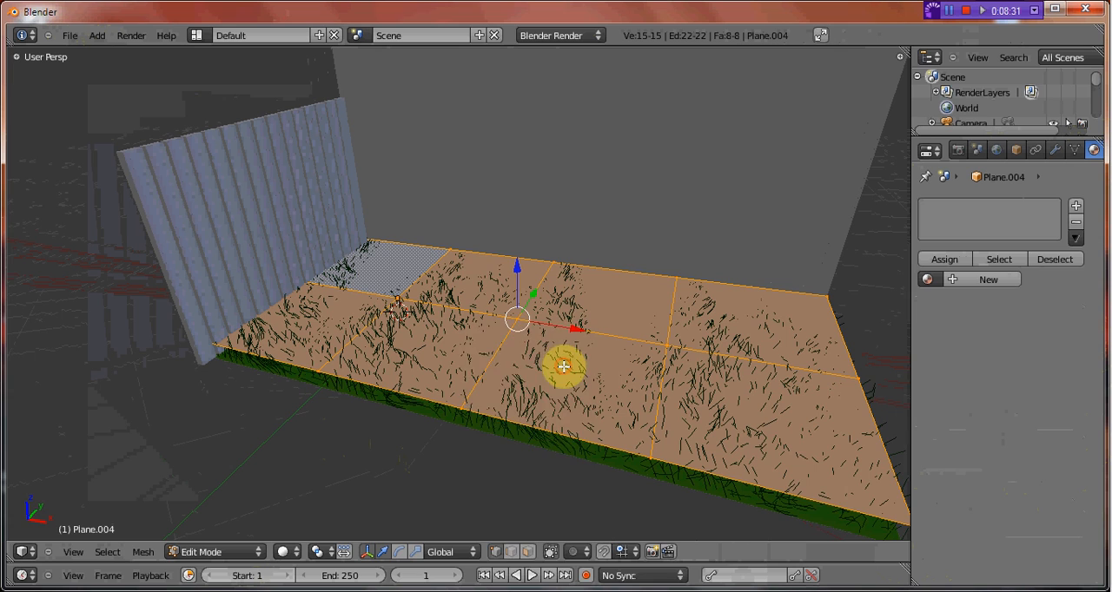
{"action": "key", "text": "ctrl+z"}
Subdivide the whole extruded plane five times and undo the last pass to keep four subdivisions.
{"action": "key", "text": "w"}
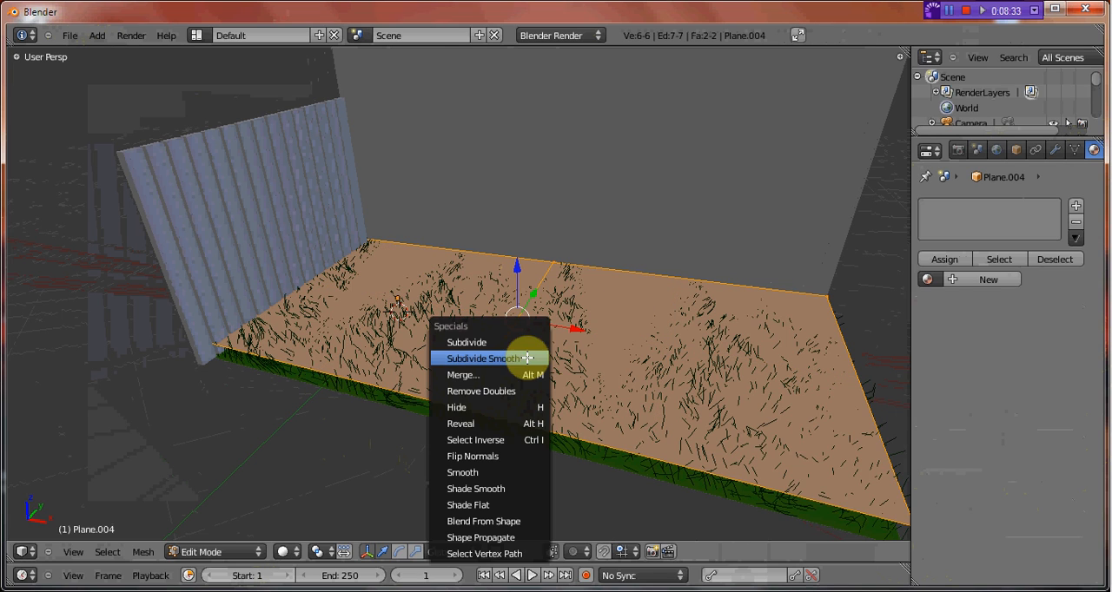
{"action": "left_click", "coordinate": [527, 344]}
{"action": "key", "text": "w"}
{"action": "left_click", "coordinate": [529, 342]}
{"action": "key", "text": "w"}
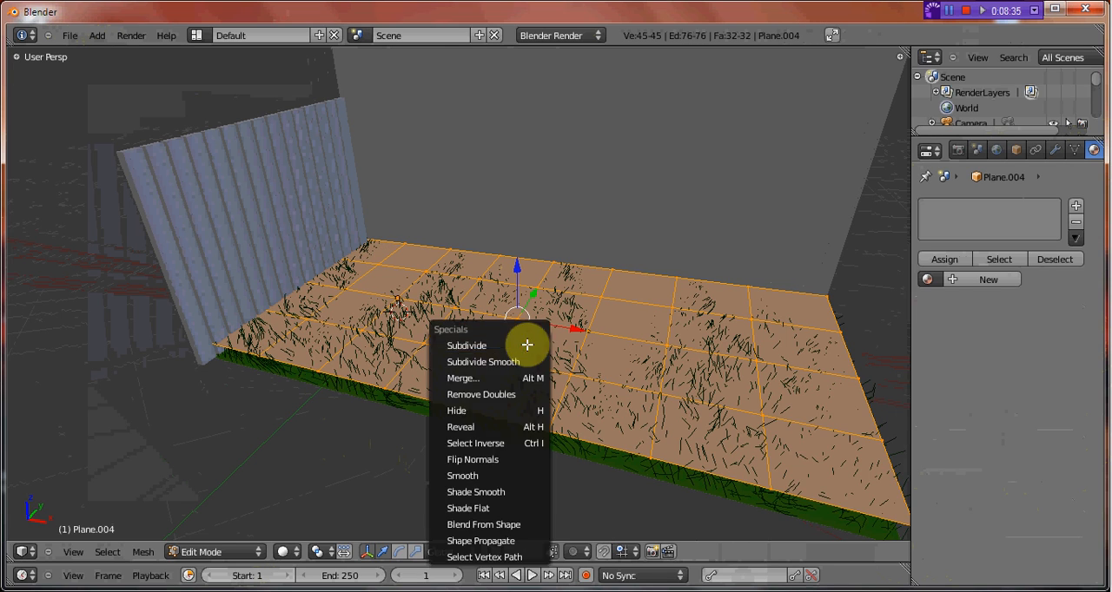
{"action": "left_click", "coordinate": [529, 344]}
{"action": "key", "text": "w"}
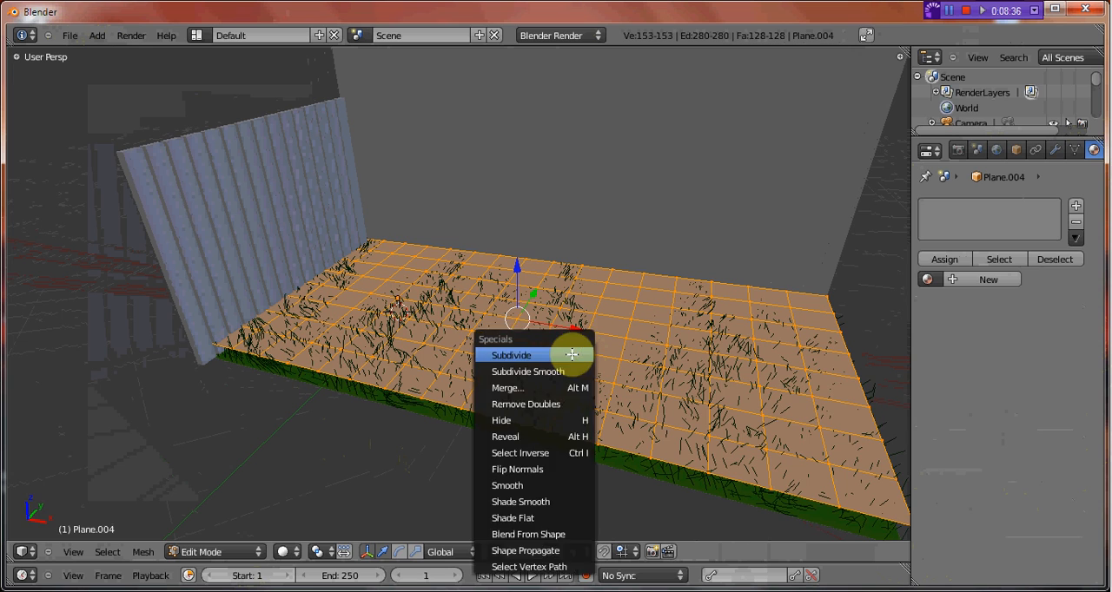
{"action": "left_click", "coordinate": [570, 355]}
{"action": "key", "text": "w"}
{"action": "left_click", "coordinate": [599, 359]}
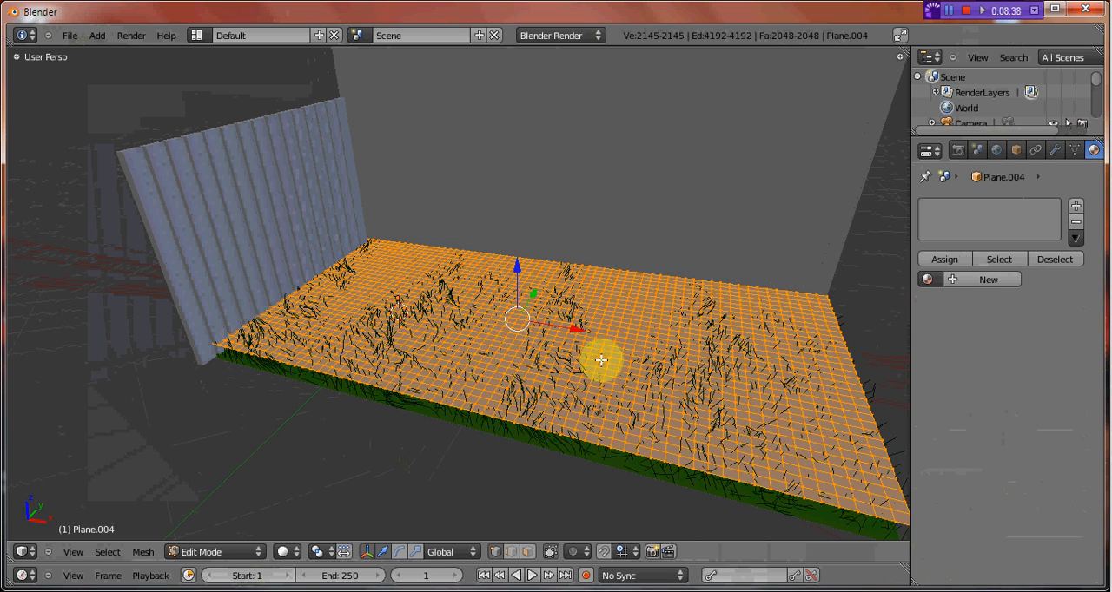
{"action": "key", "text": "ctrl+z"}
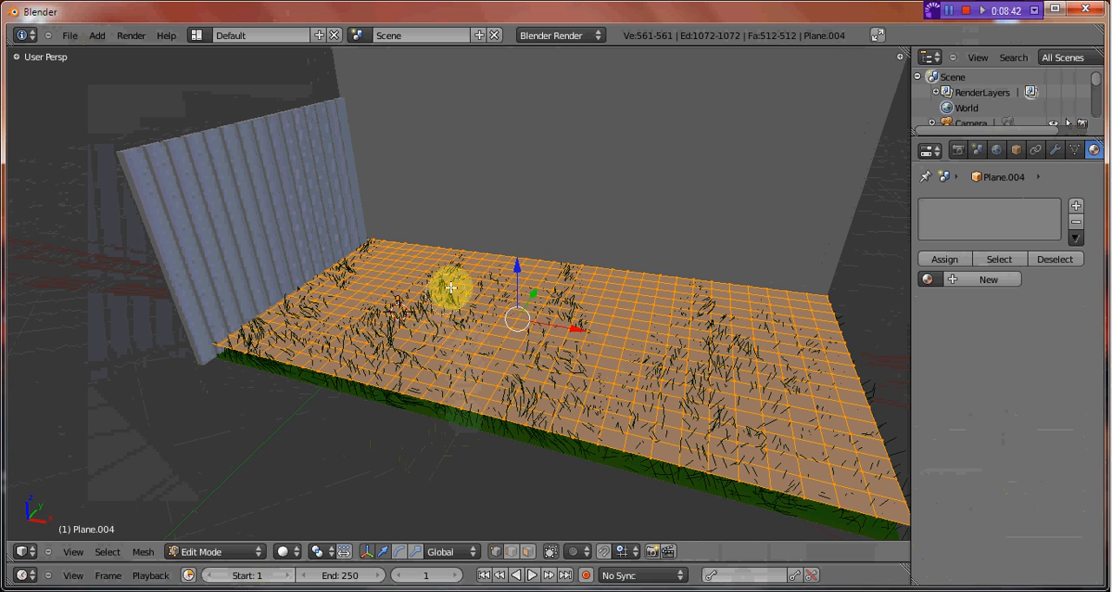
Clear the selection and circle-select scattered patches of vertices across the subdivided plane.
{"action": "key", "text": "a"}
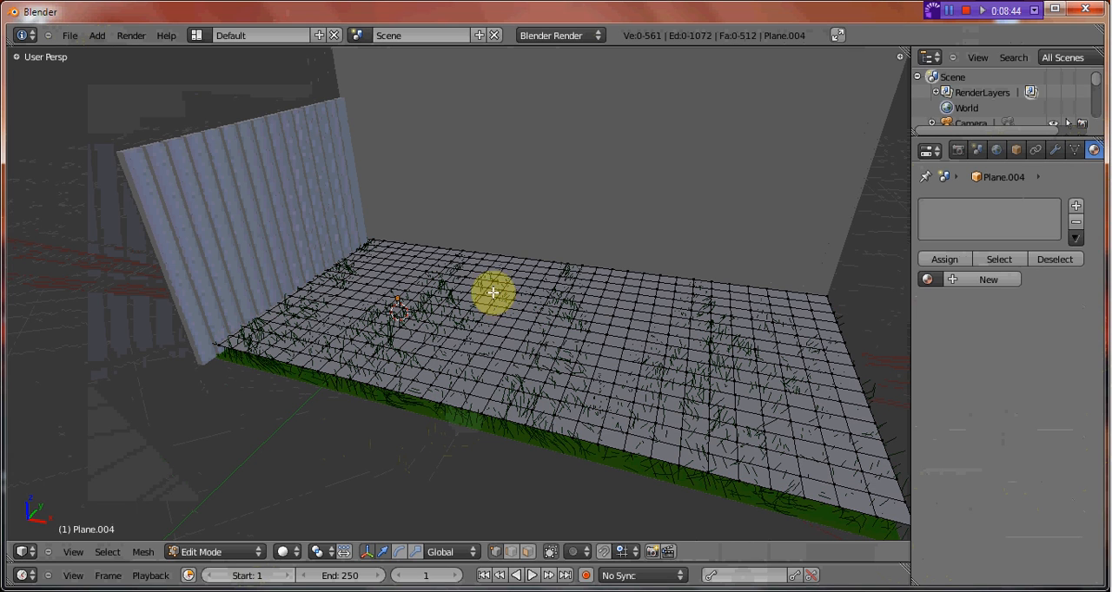
{"action": "key", "text": "c"}
{"action": "left_click_drag", "start_coordinate": [377, 257], "coordinate": [383, 285]}
{"action": "left_click_drag", "start_coordinate": [704, 338], "coordinate": [451, 303]}
{"action": "left_click_drag", "start_coordinate": [489, 380], "coordinate": [645, 425]}
{"action": "mouse_move", "coordinate": [857, 432]}
{"action": "left_mouse_down"}
{"action": "mouse_move", "coordinate": [839, 377]}
{"action": "mouse_move", "coordinate": [785, 316]}
{"action": "mouse_move", "coordinate": [666, 298]}
{"action": "left_mouse_up"}
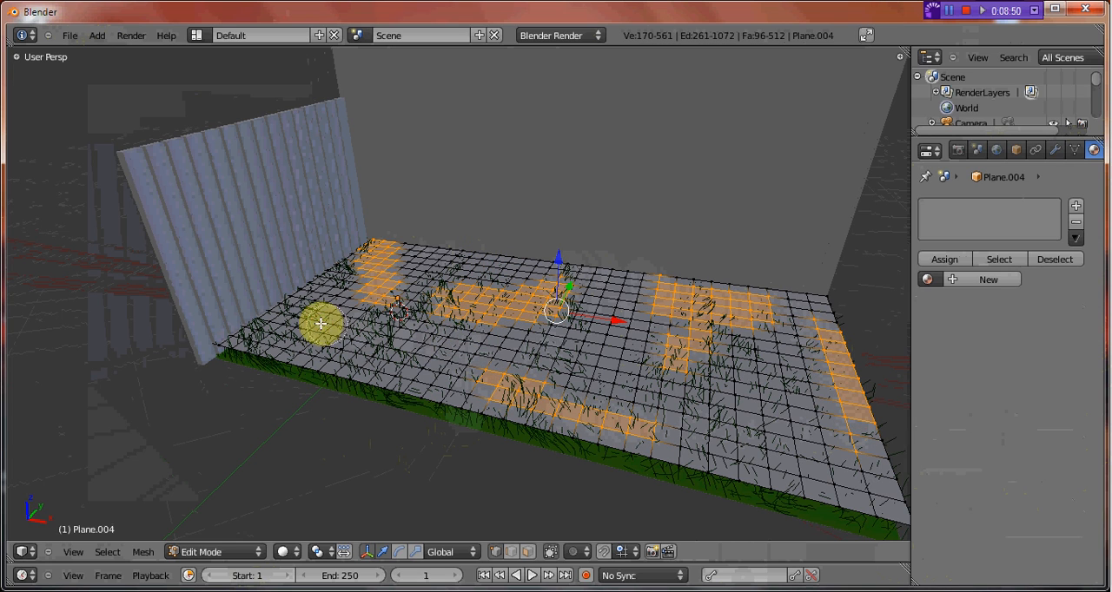
{"action": "left_click_drag", "start_coordinate": [325, 325], "coordinate": [378, 356]}
{"action": "left_click_drag", "start_coordinate": [586, 360], "coordinate": [604, 367]}
{"action": "mouse_move", "coordinate": [810, 446]}
{"action": "left_mouse_down"}
{"action": "mouse_move", "coordinate": [794, 457]}
{"action": "mouse_move", "coordinate": [745, 440]}
{"action": "left_mouse_up"}
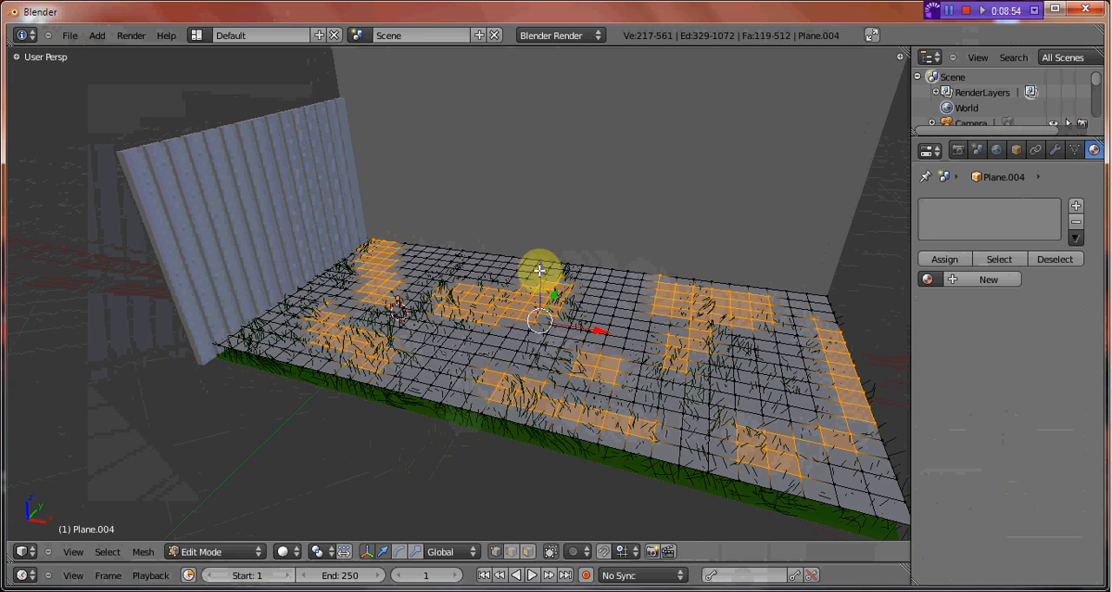
Shift the selected patches slightly along Z, return to Object Mode and inspect the uneven surface.
{"action": "key", "text": "Tab"}
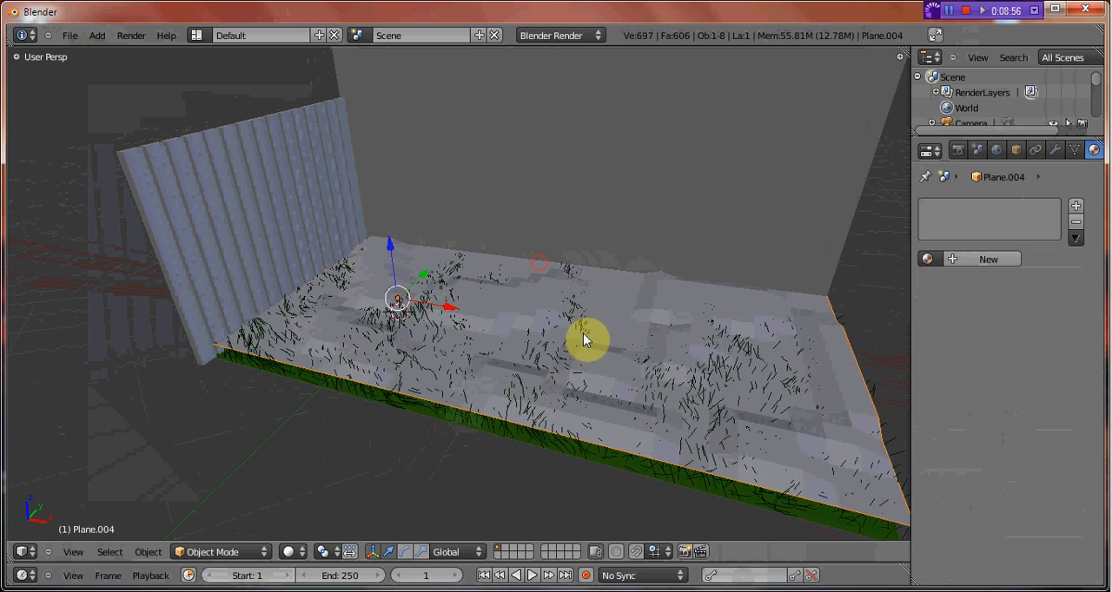
{"action": "middle_click_drag", "start_coordinate": [585, 340], "coordinate": [513, 316]}
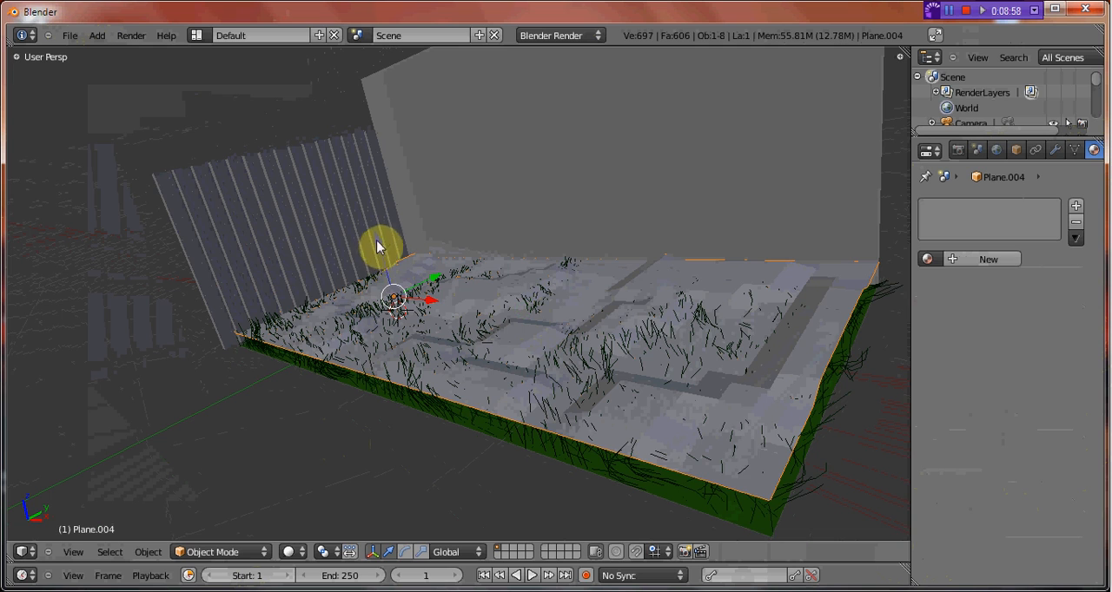
{"action": "middle_click_drag", "start_coordinate": [751, 265], "coordinate": [728, 327]}
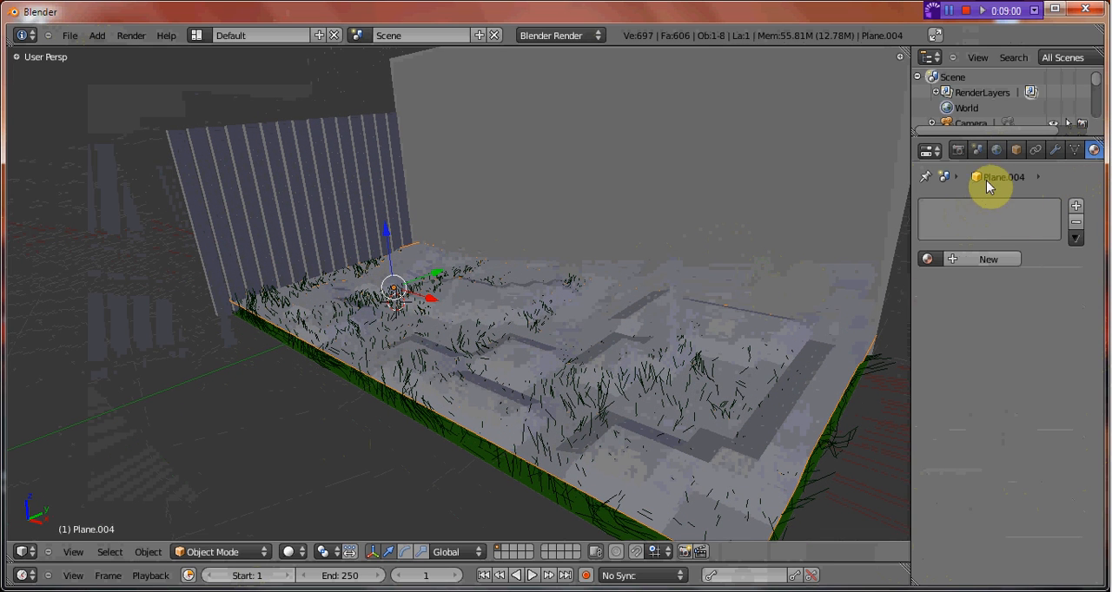
Add a Subdivision Surface modifier to the snow plane and set its view subdivisions to 3.
{"action": "scroll", "coordinate": [1034, 153], "scroll_direction": "down", "scroll_amount": 3}
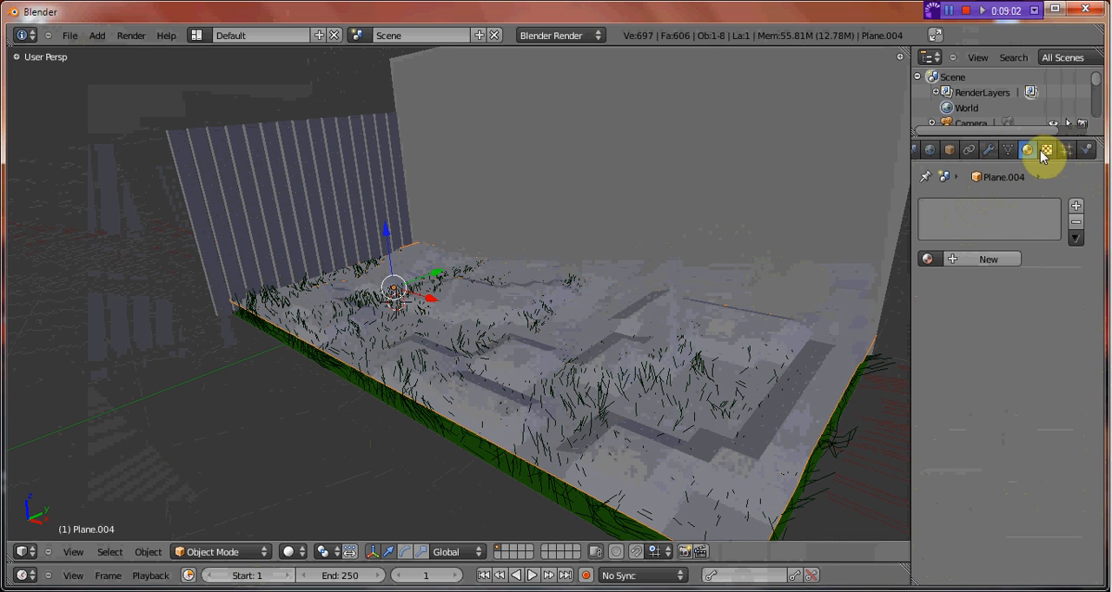
{"action": "left_click", "coordinate": [988, 149]}
{"action": "left_click", "coordinate": [979, 225]}
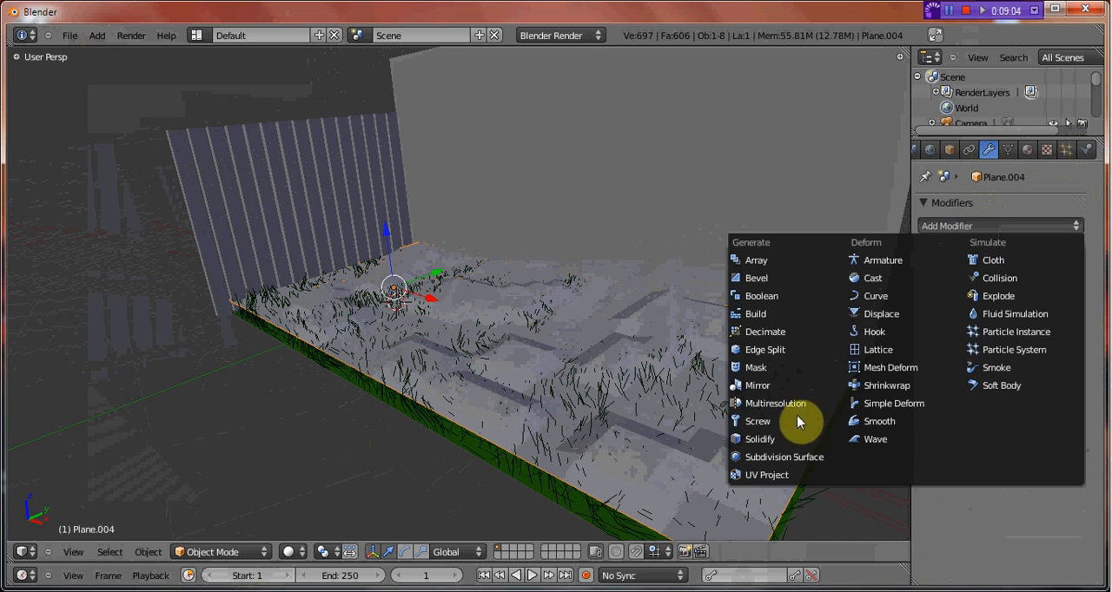
{"action": "left_click", "coordinate": [793, 463]}
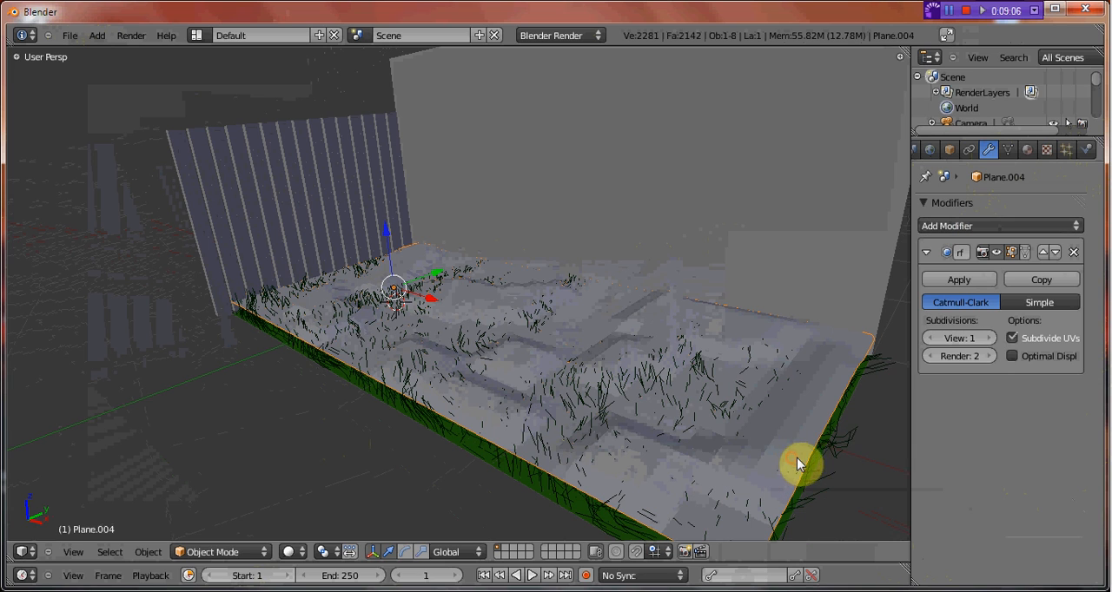
{"action": "left_click", "coordinate": [990, 338]}
{"action": "left_click", "coordinate": [989, 338]}
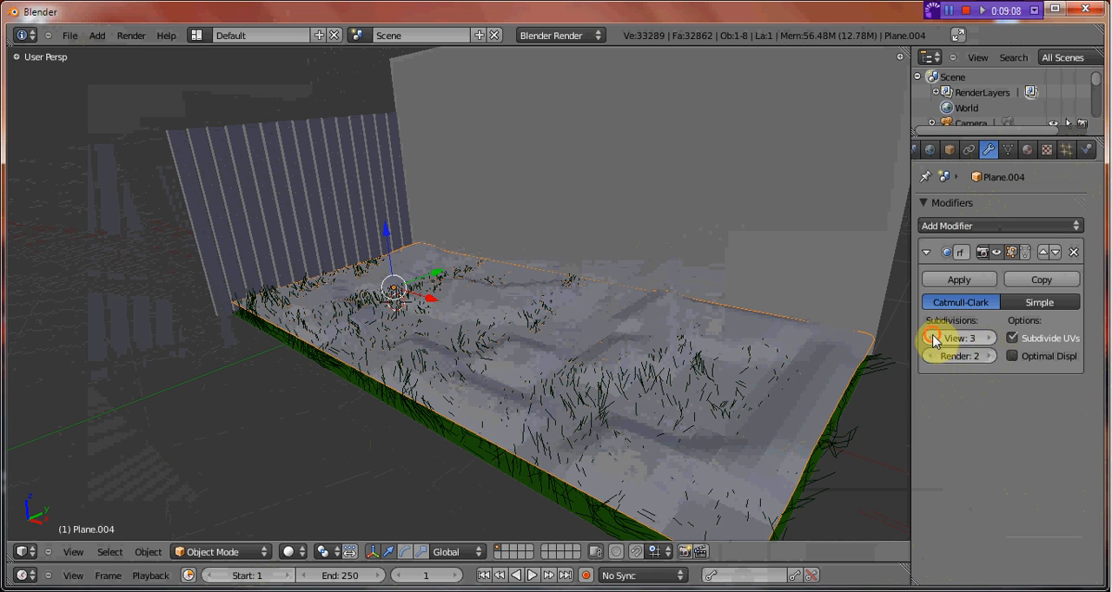
{"action": "left_click", "coordinate": [932, 338]}
{"action": "left_click", "coordinate": [990, 338]}
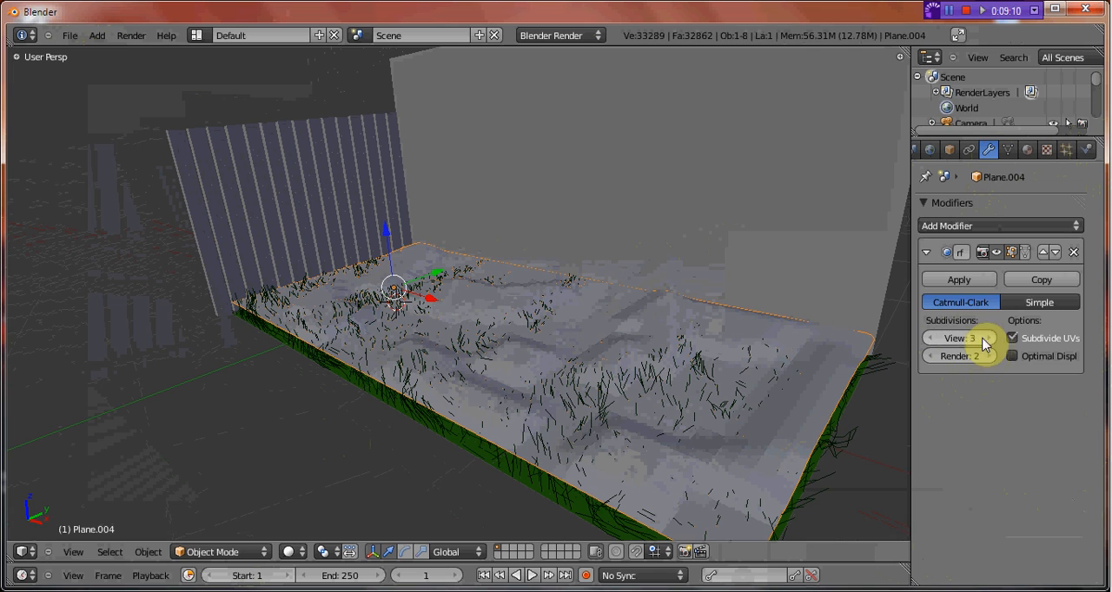
Apply the snow plane's Subdivision Surface modifier and switch to the camera view.
{"action": "left_click", "coordinate": [959, 280]}
{"action": "middle_click_drag", "start_coordinate": [559, 377], "coordinate": [524, 382]}
{"action": "key", "text": "KP_0"}
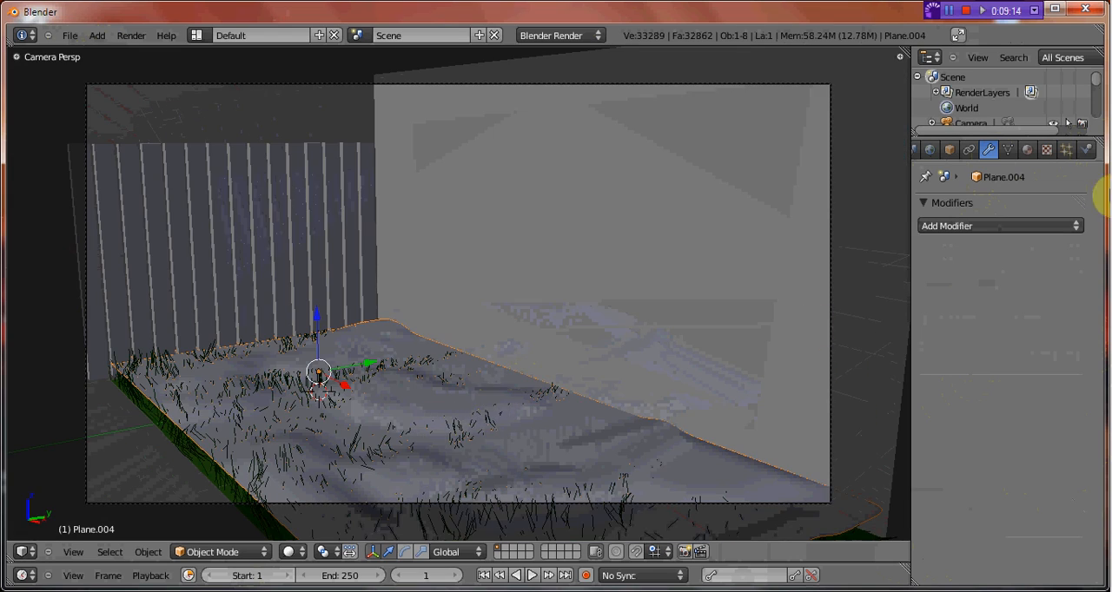
Give the snow plane a new material with diffuse intensity 1.000 and specular intensity 0.199.
{"action": "left_click", "coordinate": [1028, 151]}
{"action": "left_click", "coordinate": [973, 259]}
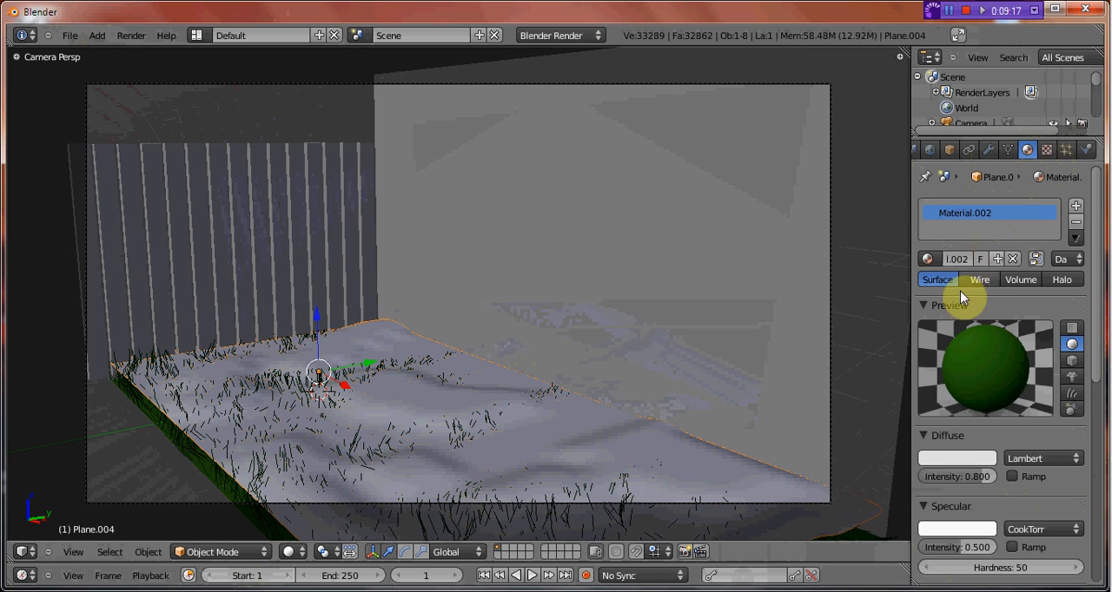
{"action": "left_click_drag", "start_coordinate": [960, 484], "coordinate": [1042, 514]}
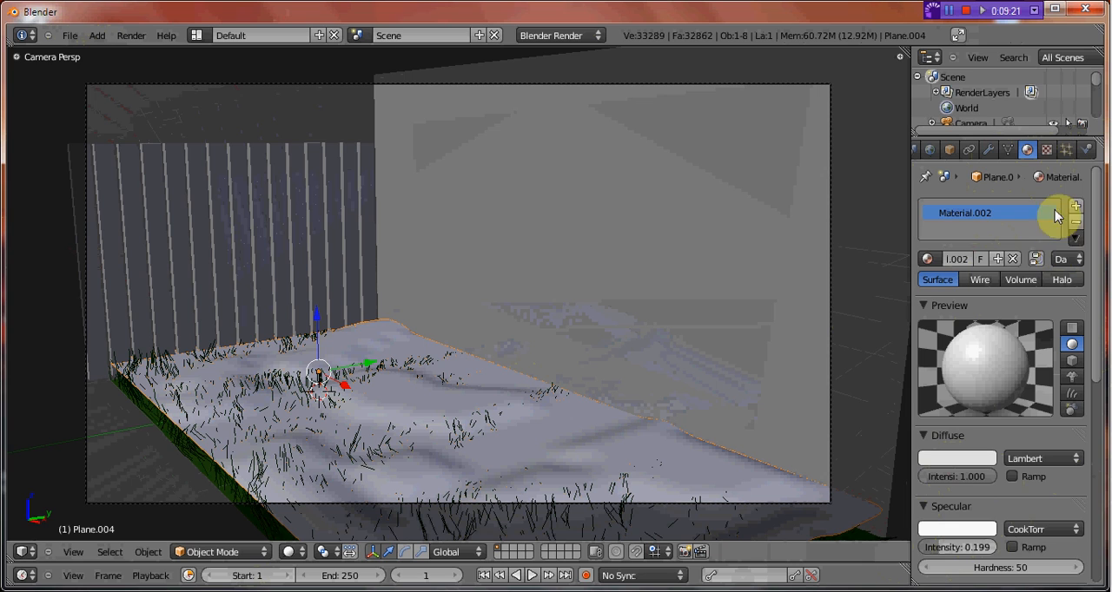
Set the snow material's diffuse color to pure white (RGB 1.000 each) and test-render the scene.
{"action": "left_click", "coordinate": [1046, 150]}
{"action": "left_click", "coordinate": [1028, 149]}
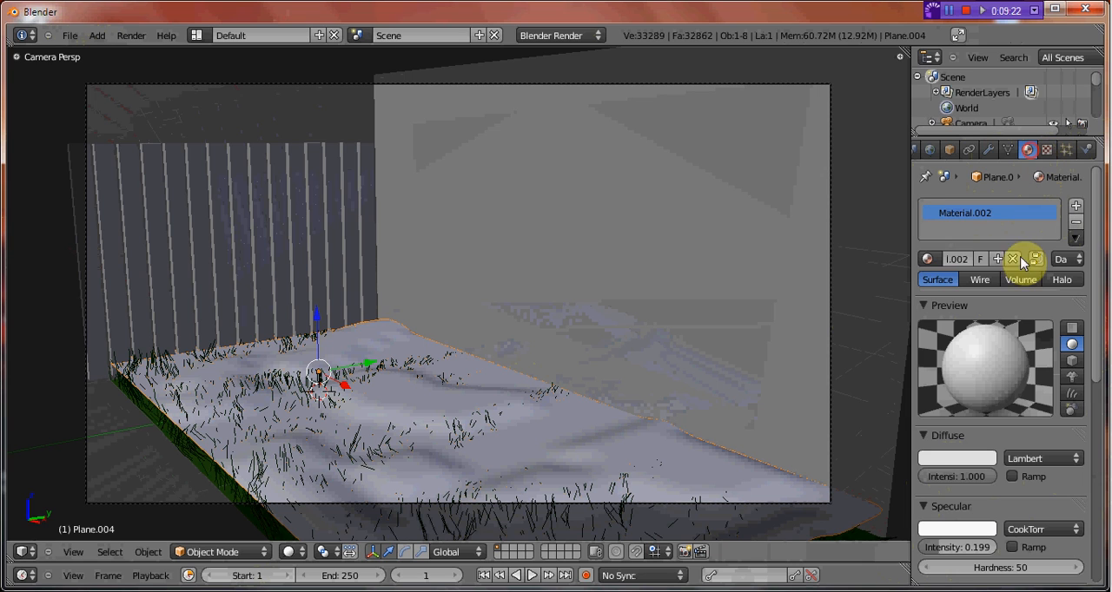
{"action": "left_click", "coordinate": [962, 459]}
{"action": "left_click_drag", "start_coordinate": [983, 251], "coordinate": [985, 223]}
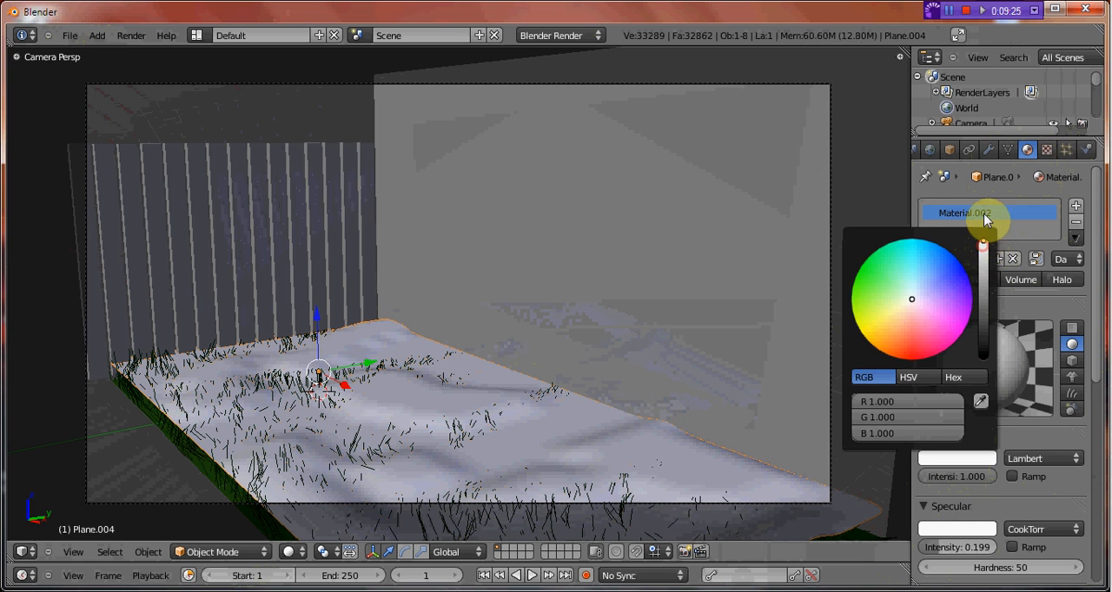
{"action": "key", "text": "F12"}
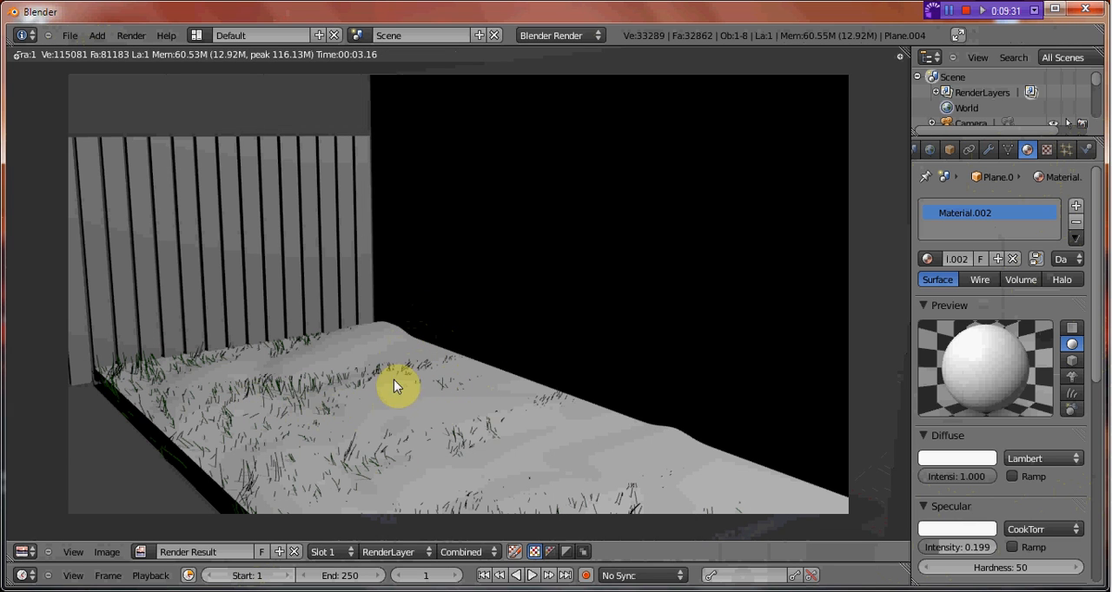
{"action": "key", "text": "Escape"}
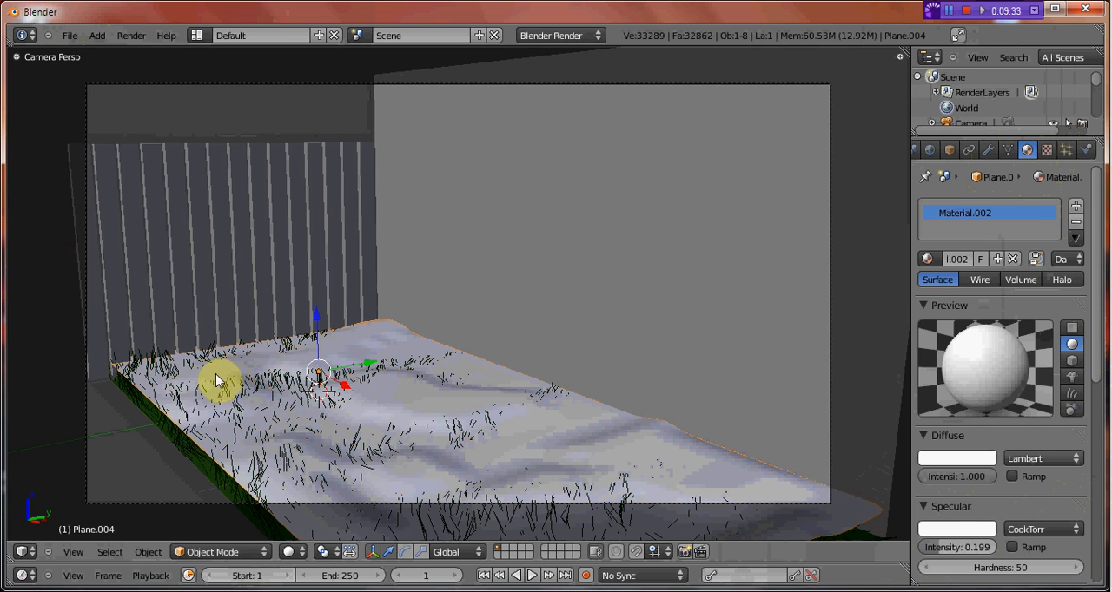
Duplicate the grass ground and snow plane together, move the copies along negative Y beside the originals, and render the scene.
{"action": "right_click", "coordinate": [182, 446]}
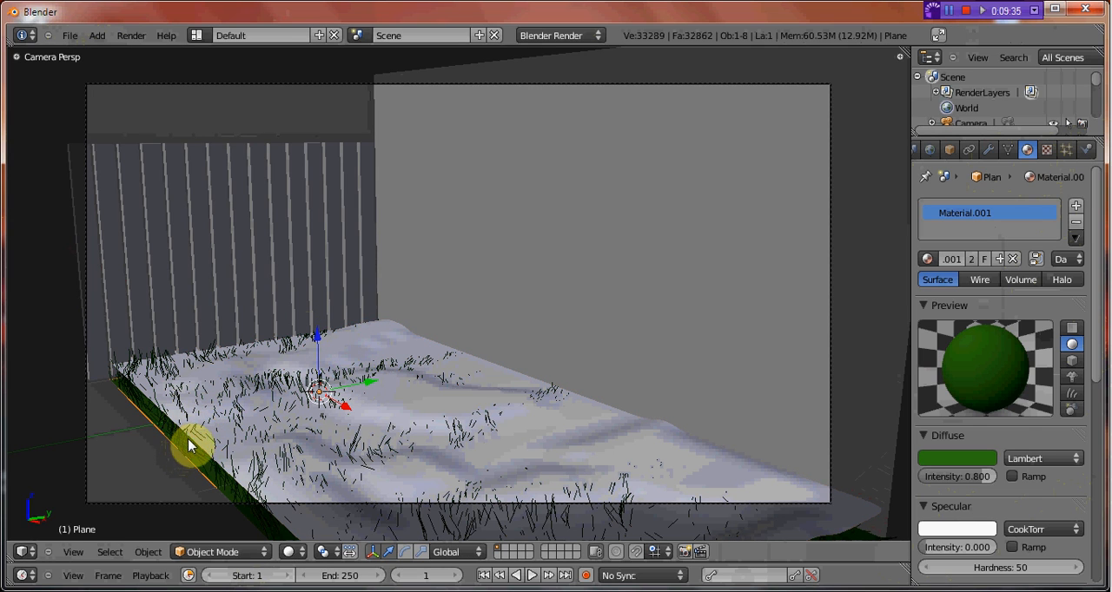
{"action": "right_click", "coordinate": [216, 422]}
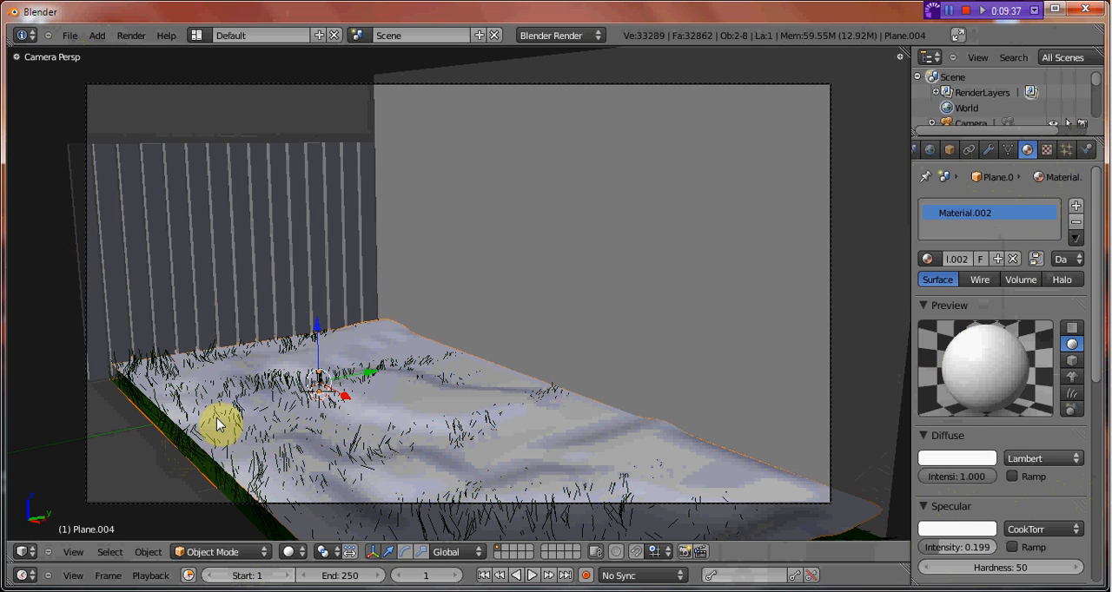
{"action": "key", "text": "shift+d"}
{"action": "right_click", "coordinate": [217, 418]}
{"action": "left_click_drag", "start_coordinate": [367, 376], "coordinate": [42, 486], "text": "ctrl"}
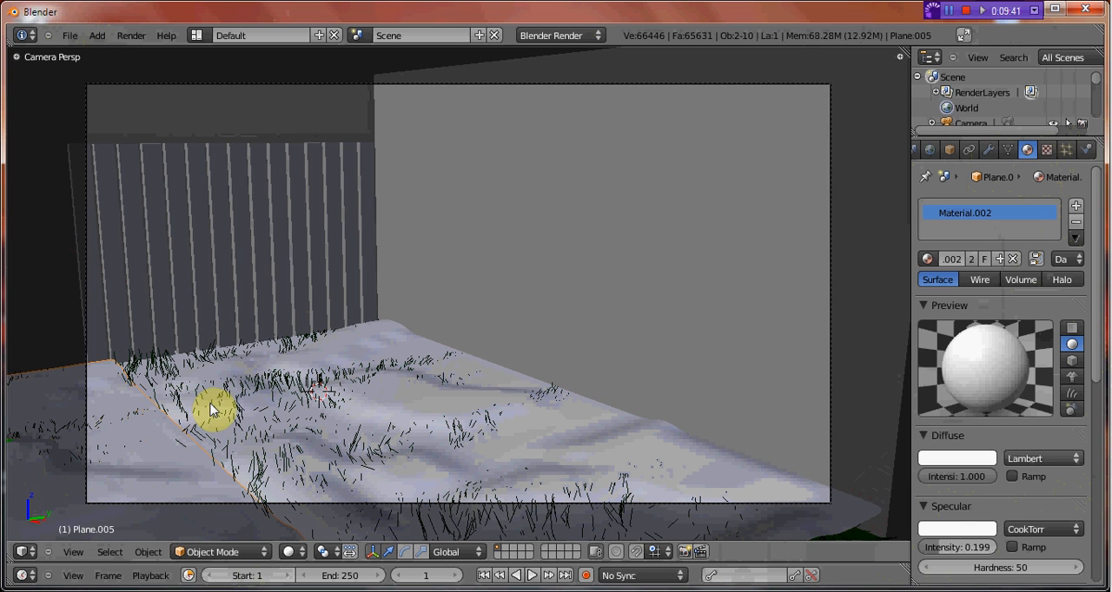
{"action": "key", "text": "F12"}
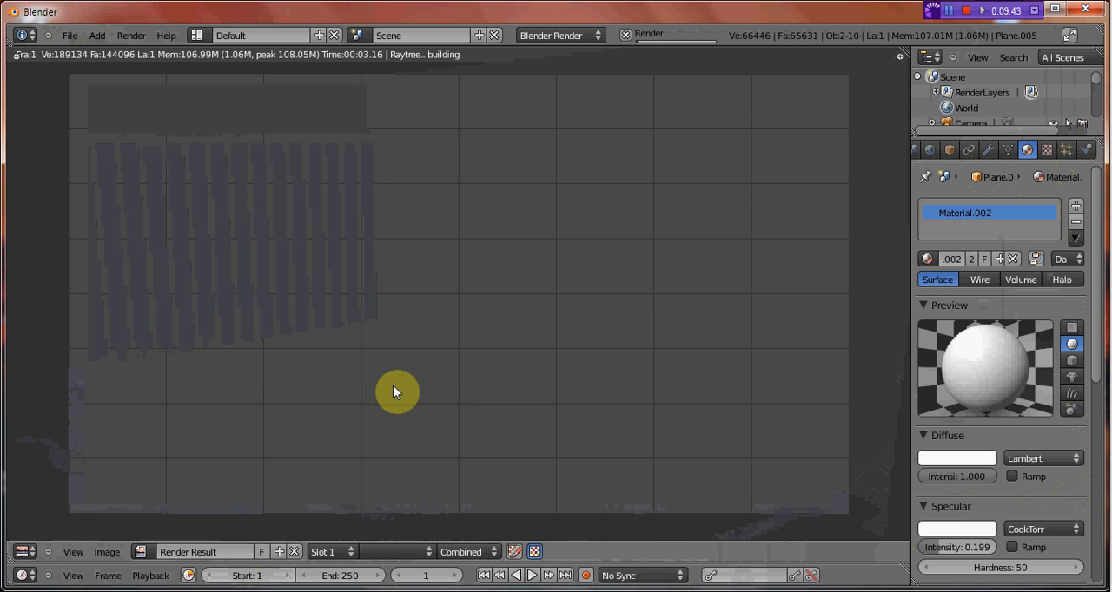